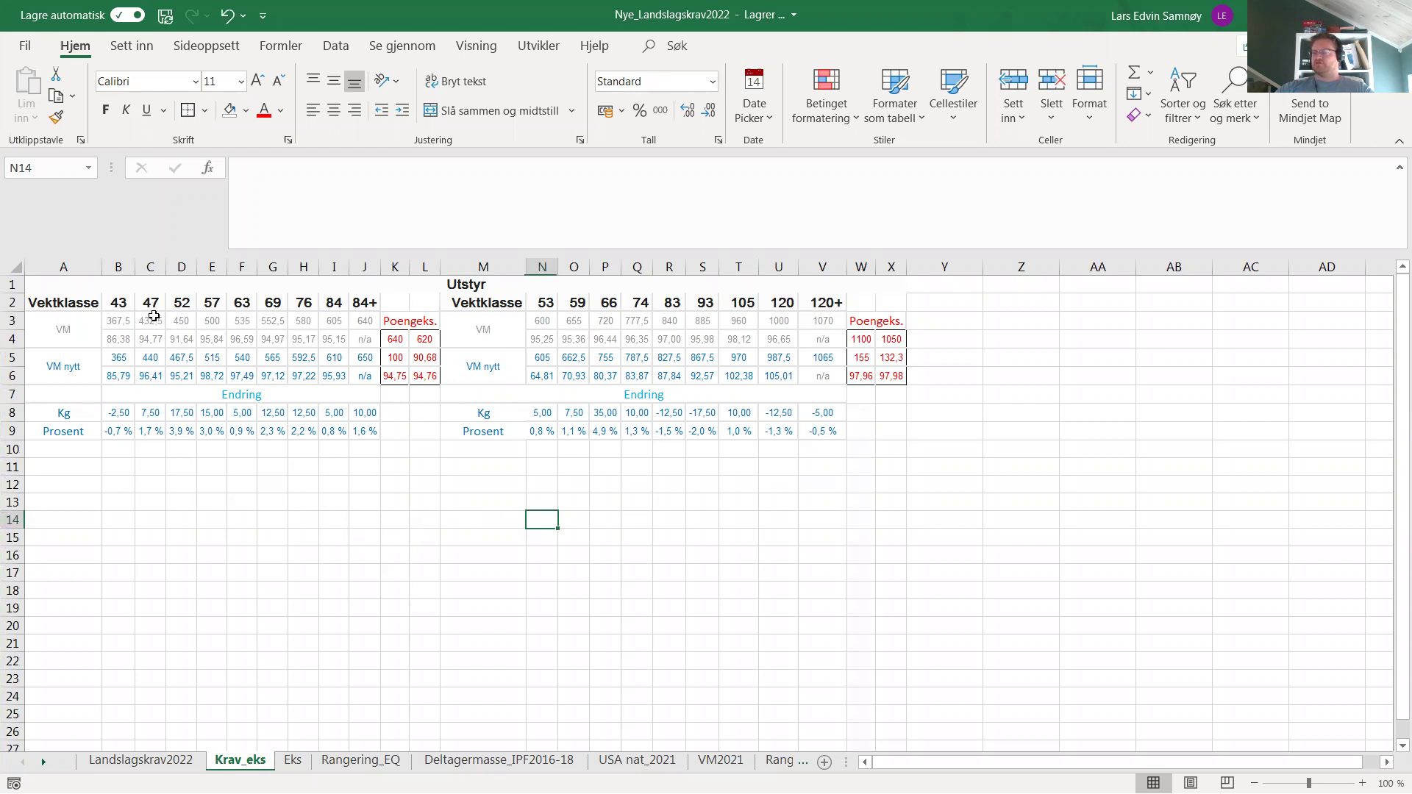
- Examine the Krav_eks requirement tables and the women's VM row with its factor on the Landslagskrav2022 sheet
mouse_move(80, 283)
left_mouse_down()
mouse_move(826, 412)
mouse_move(826, 432)
left_mouse_up()
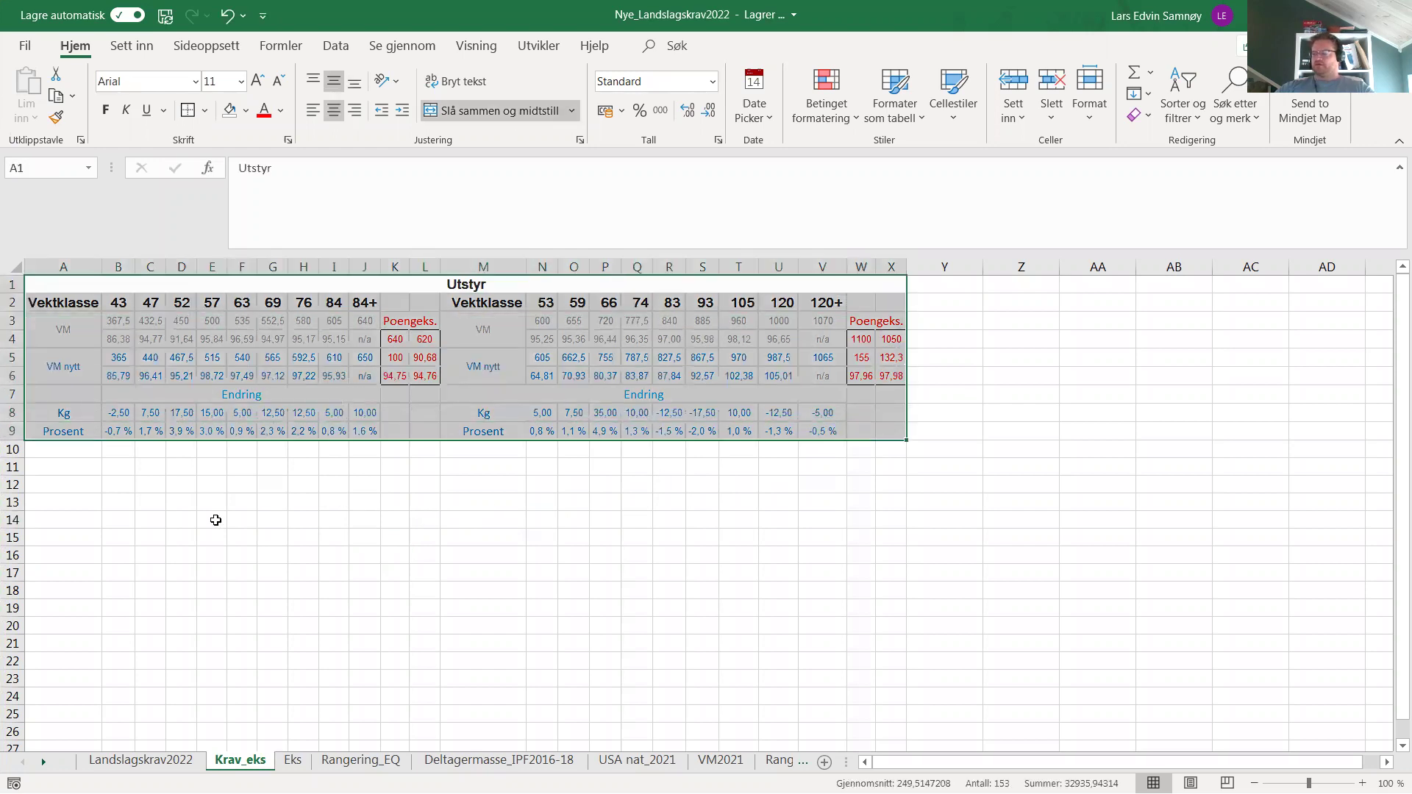
left_click(214, 517)
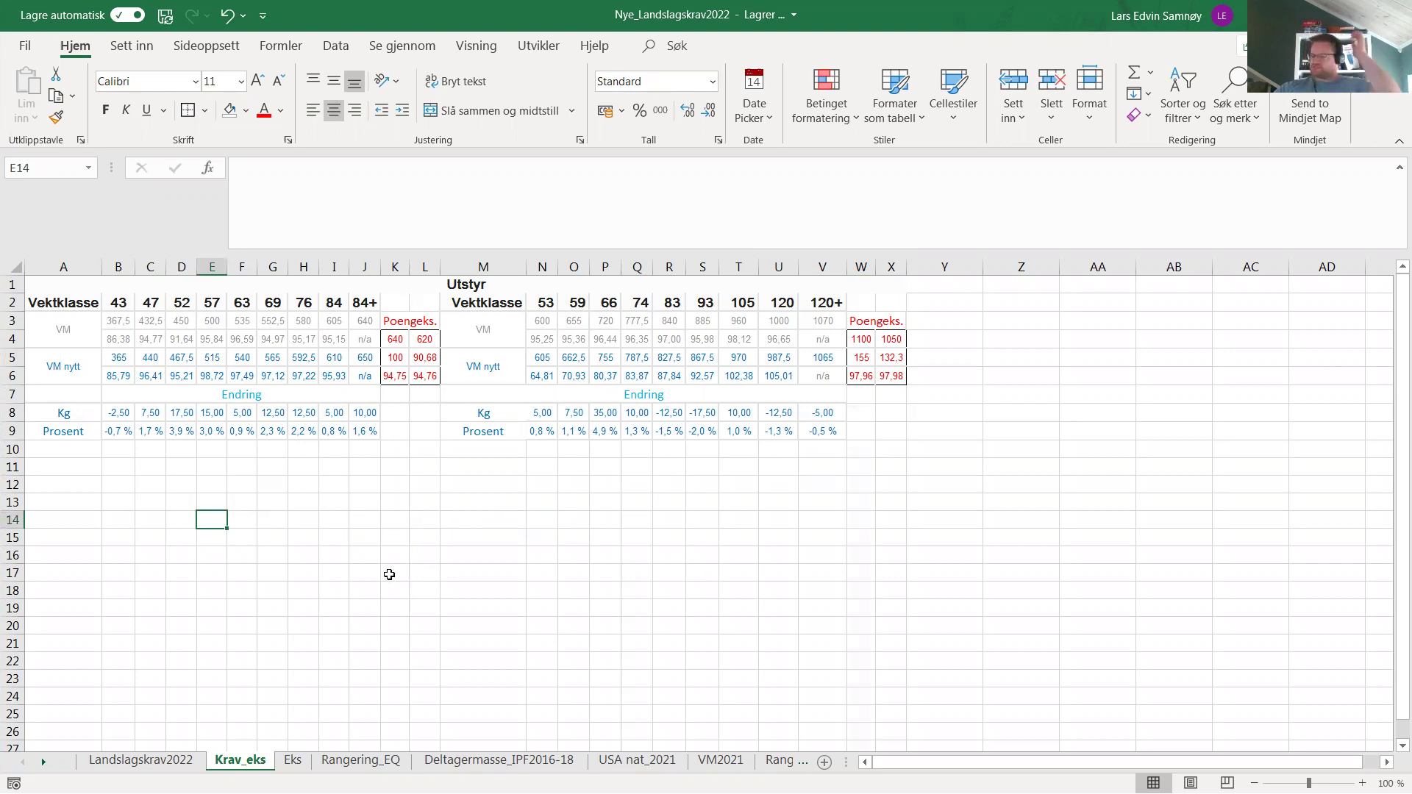
left_click(158, 762)
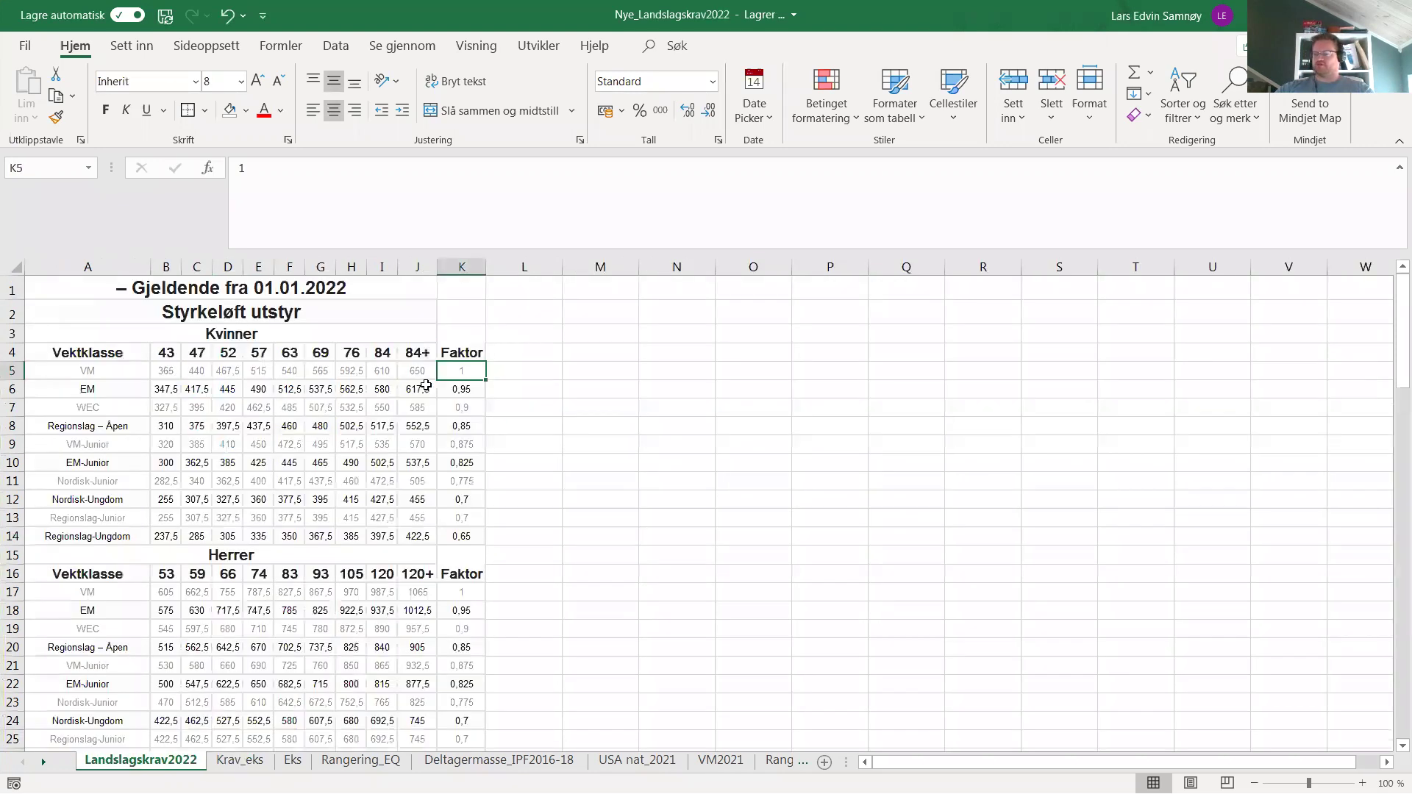
left_click(97, 376)
left_click(110, 536)
left_click(138, 371)
left_click(464, 371)
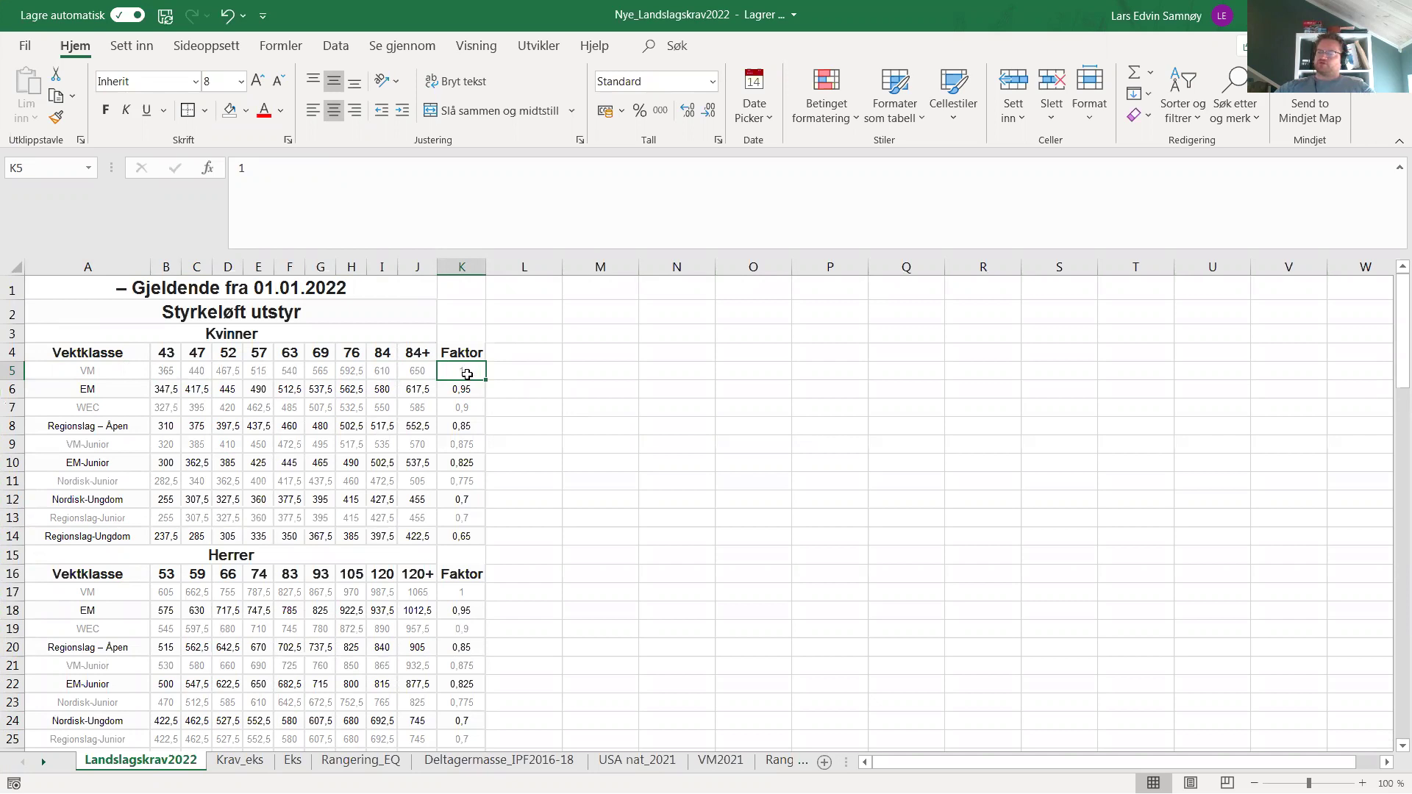
left_click(174, 371)
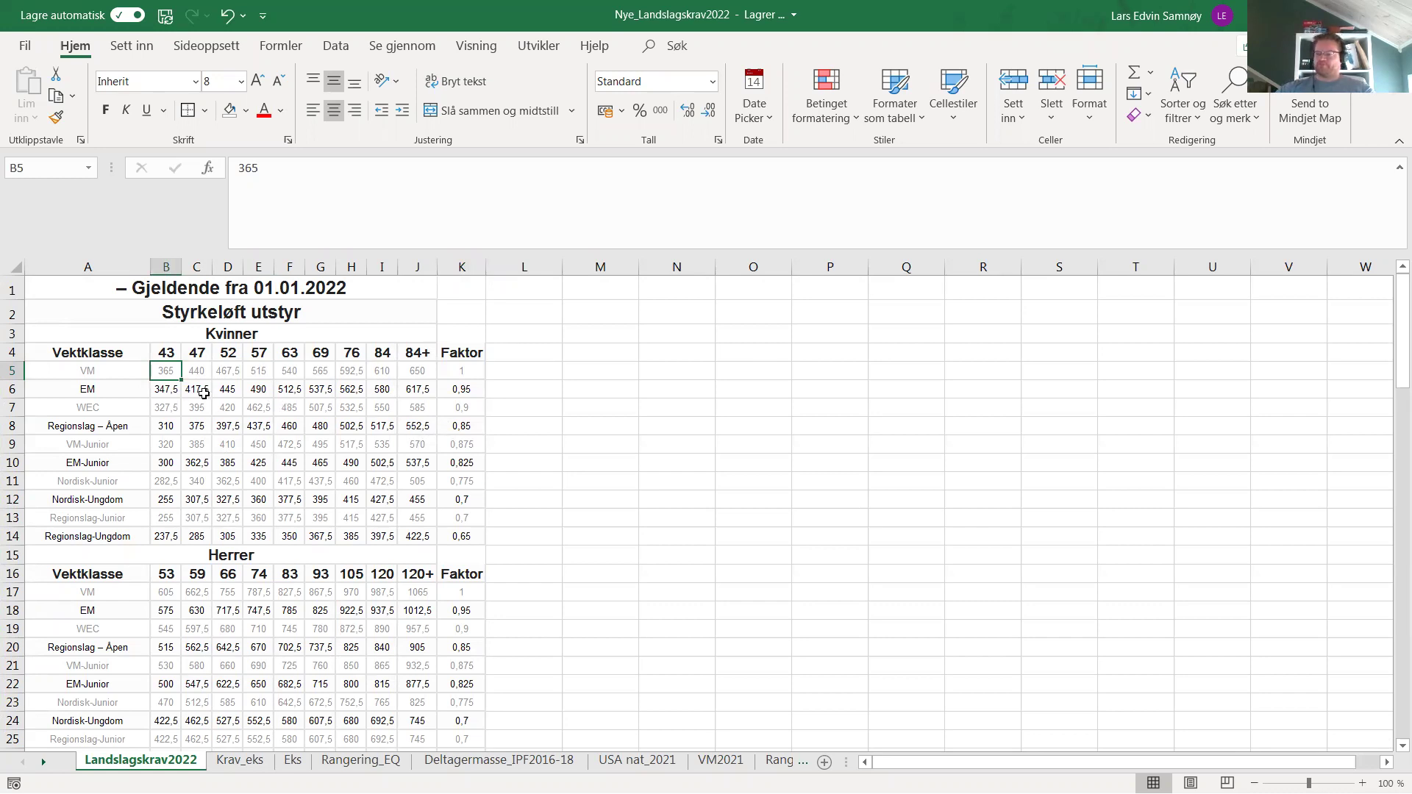
- Review the women's factors in column K from the EM row down to Regionslag-Ungdom
left_click(463, 390)
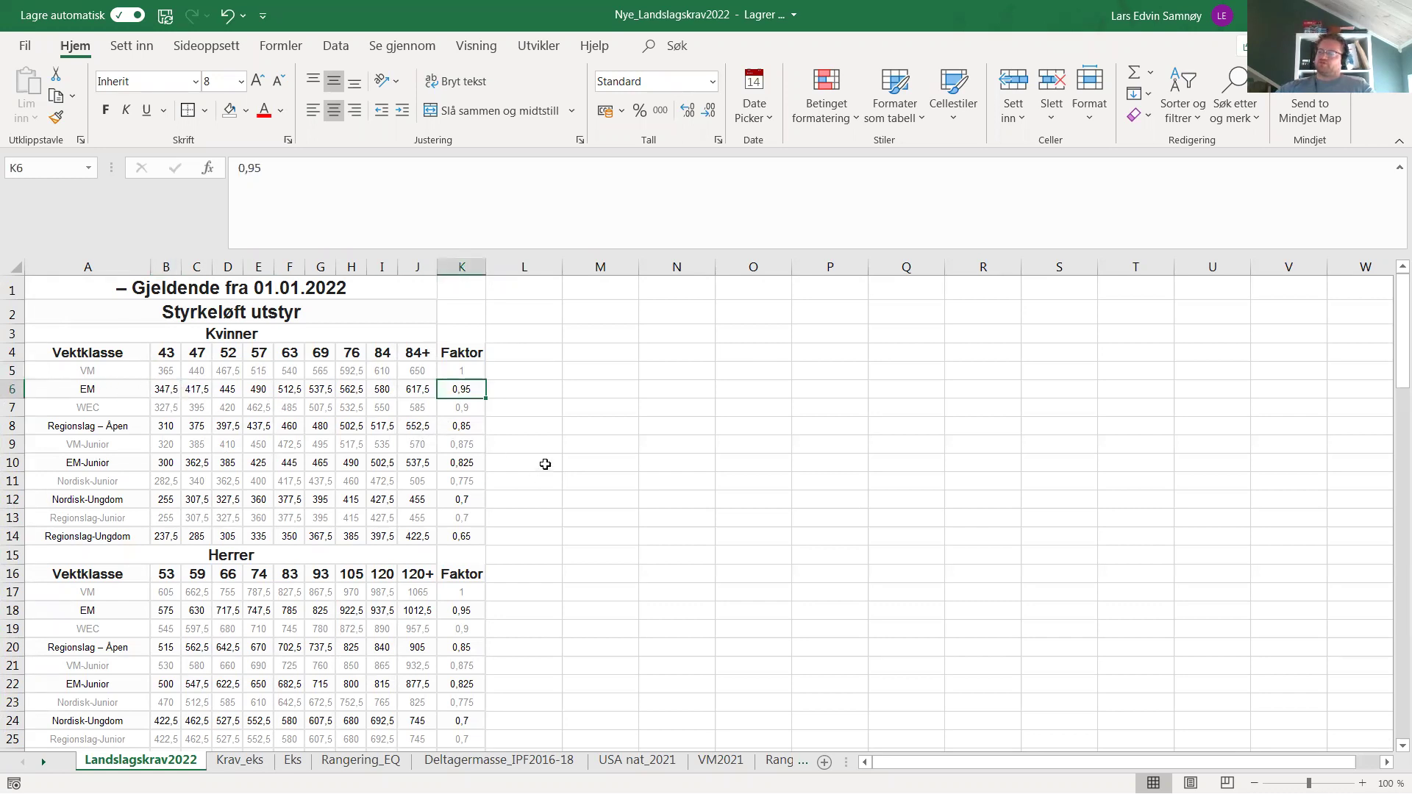
left_click(476, 409)
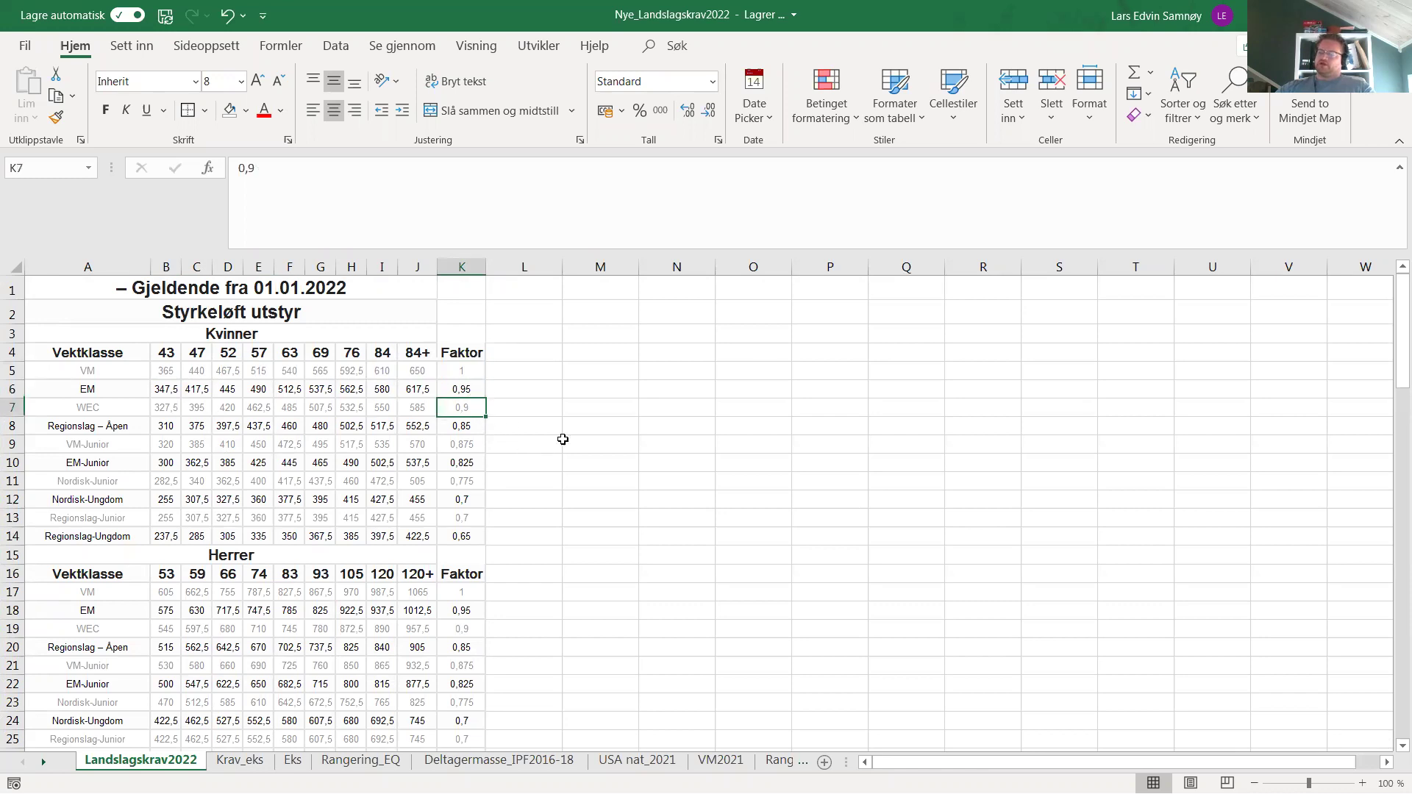
left_click(472, 431)
left_click(466, 444)
left_click(464, 482)
left_click(468, 536)
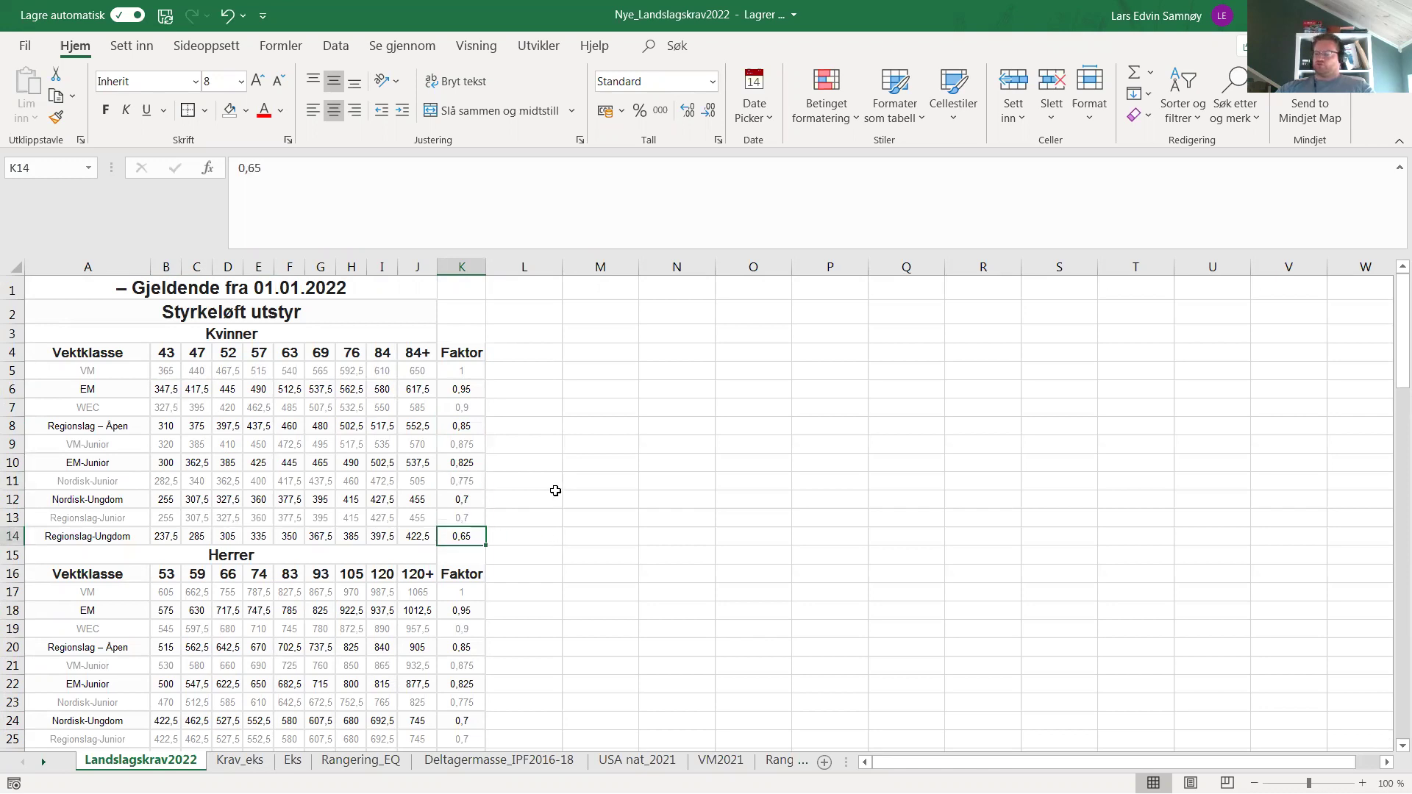
left_click(464, 376)
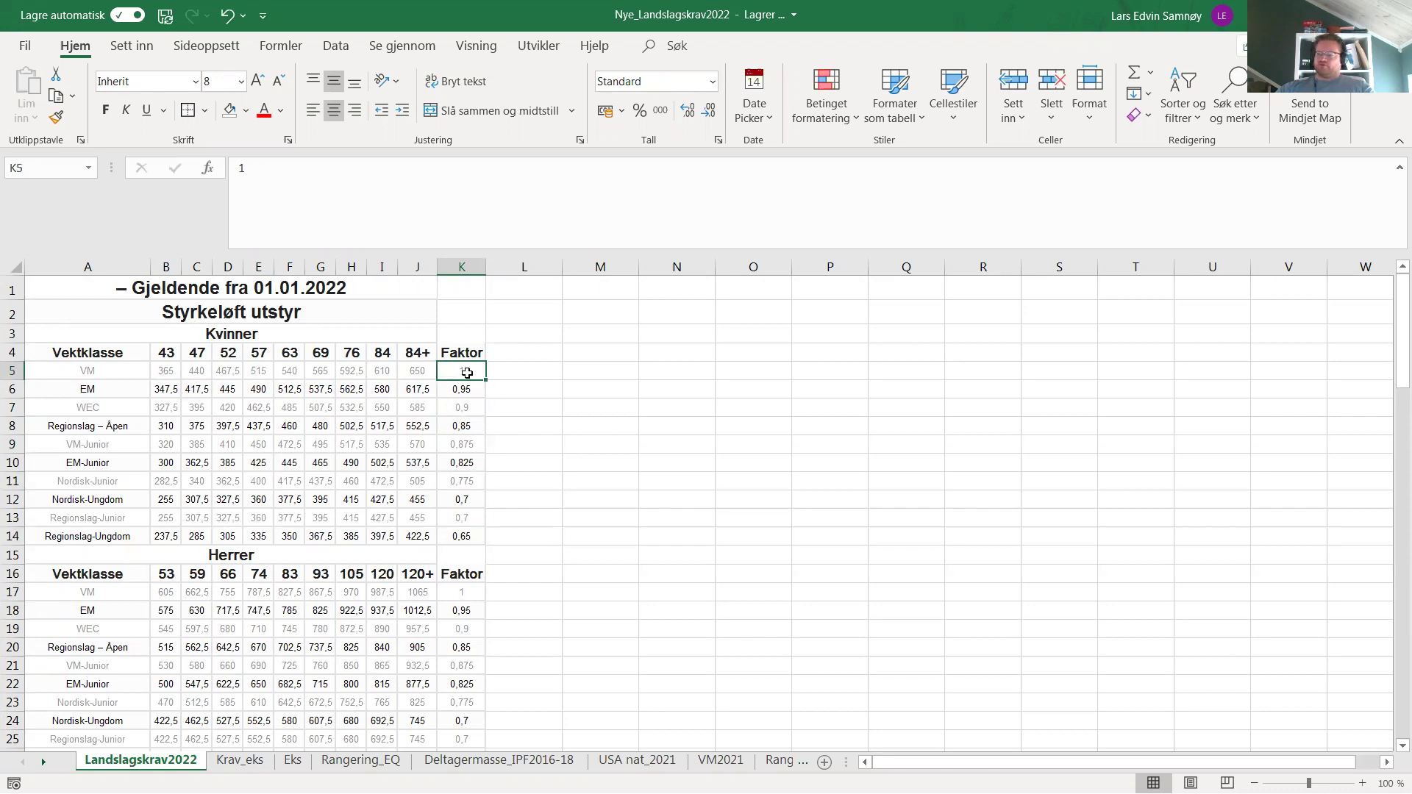
left_click(487, 536)
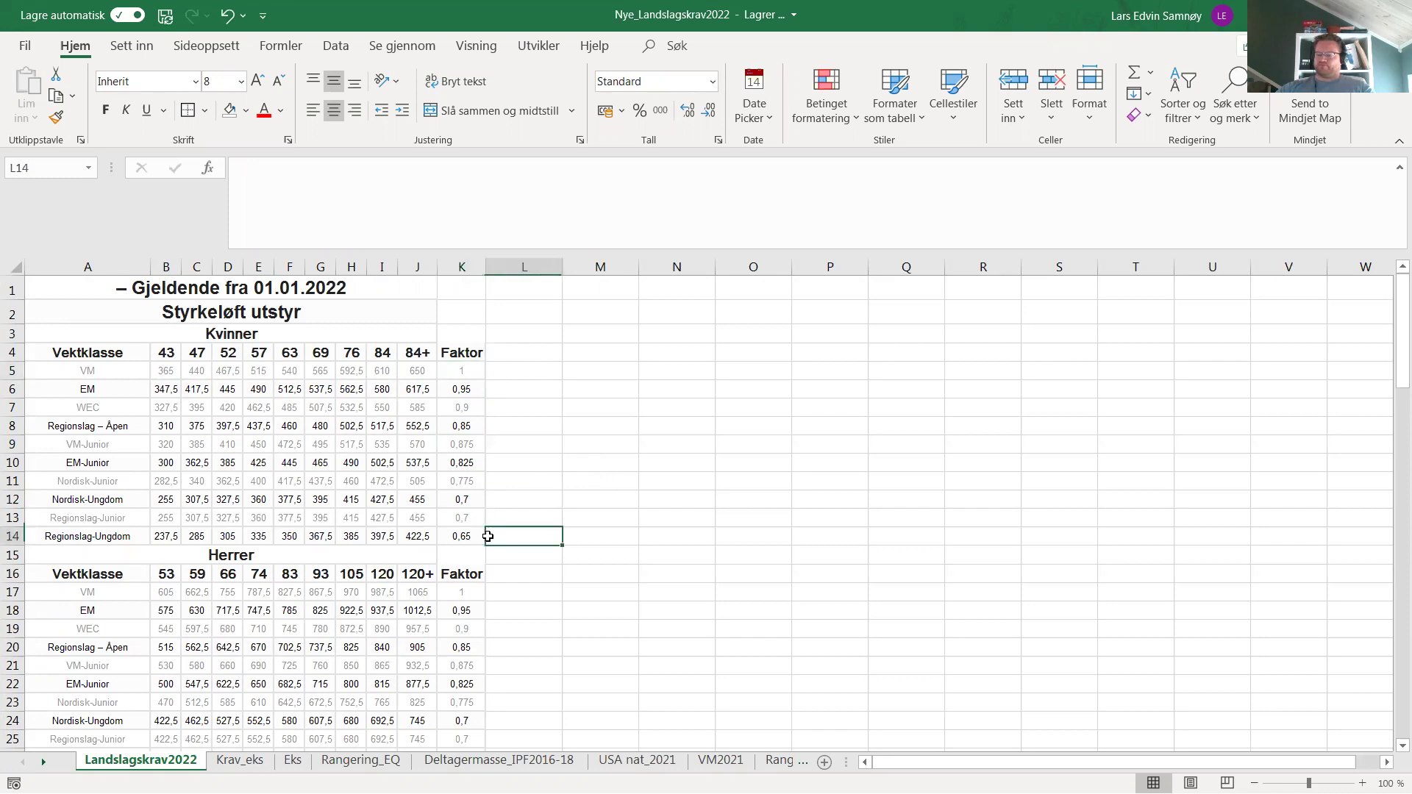
- Check the old VM requirement for the women's 43 class on the Krav_eks sheet
left_click(261, 763)
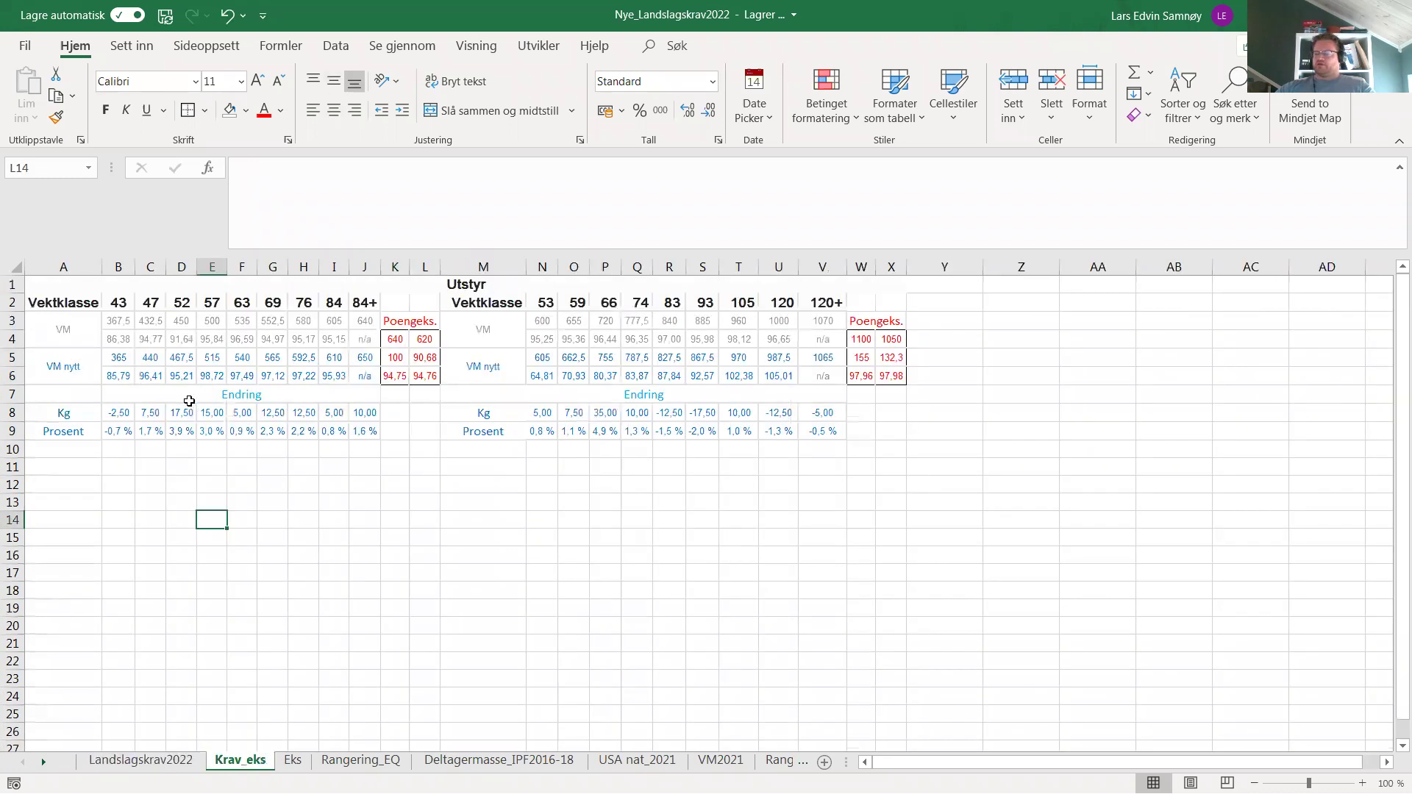
left_click(118, 324)
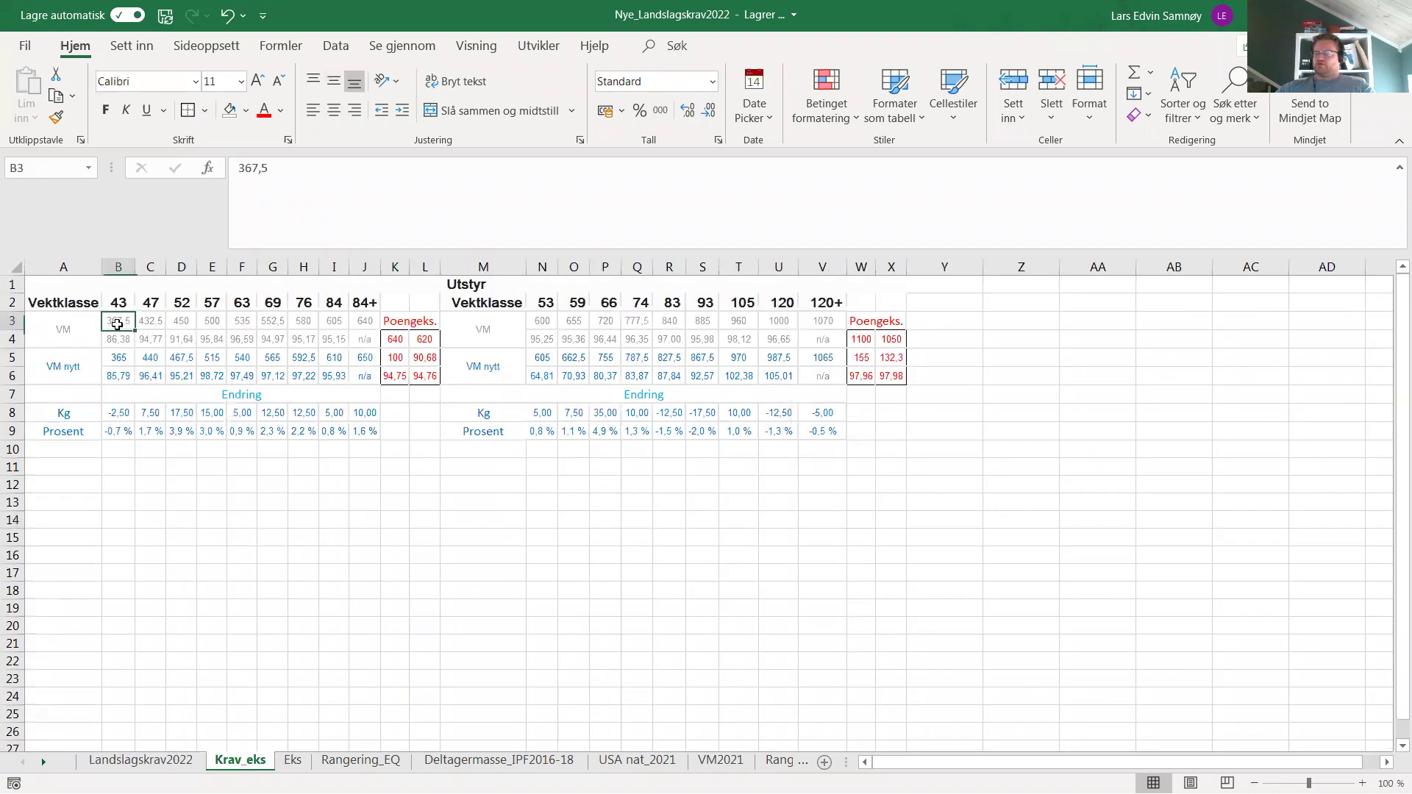
left_click(454, 487)
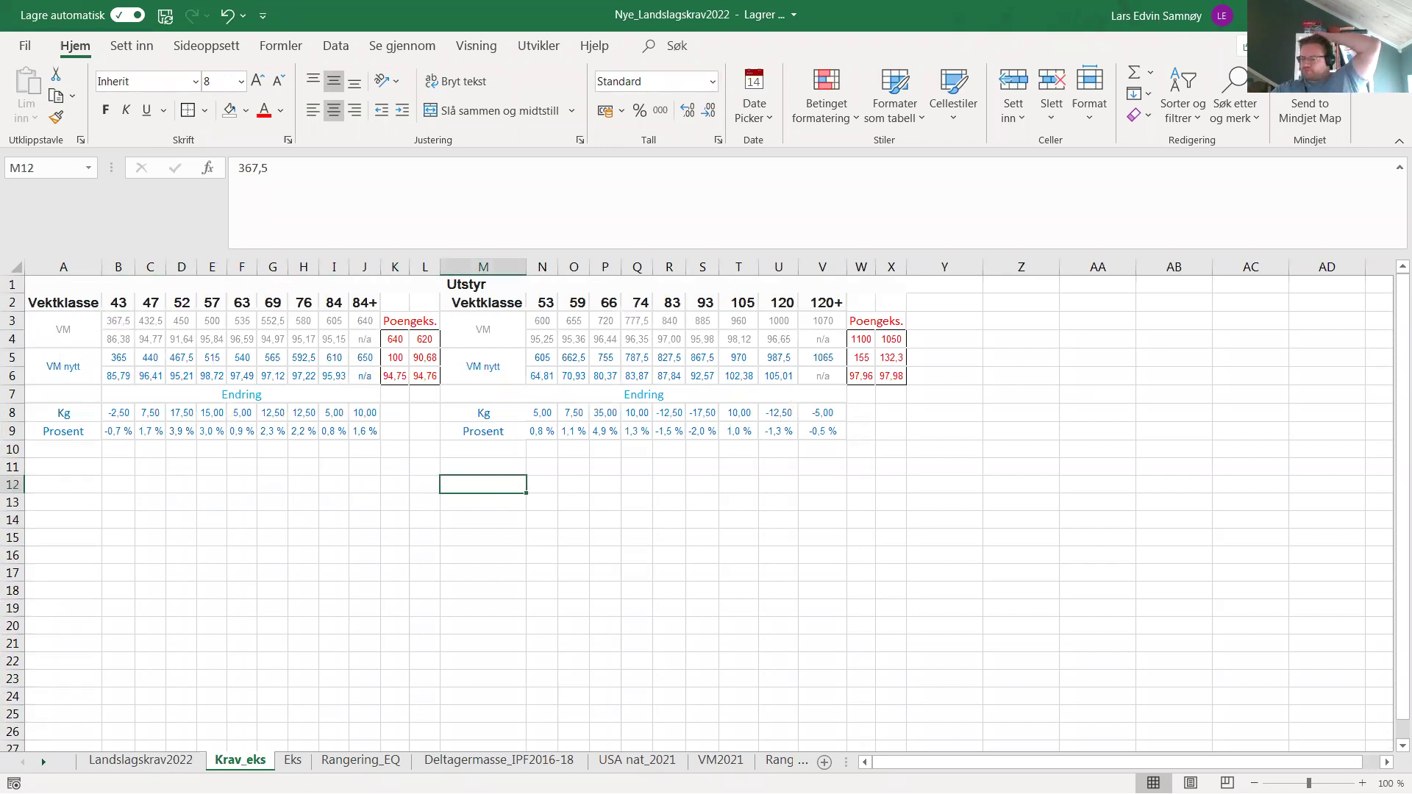
- Examine the 53 class results for 2017, 2018 and 2019 one year at a time on the Rangering_EQ sheet
left_click(365, 763)
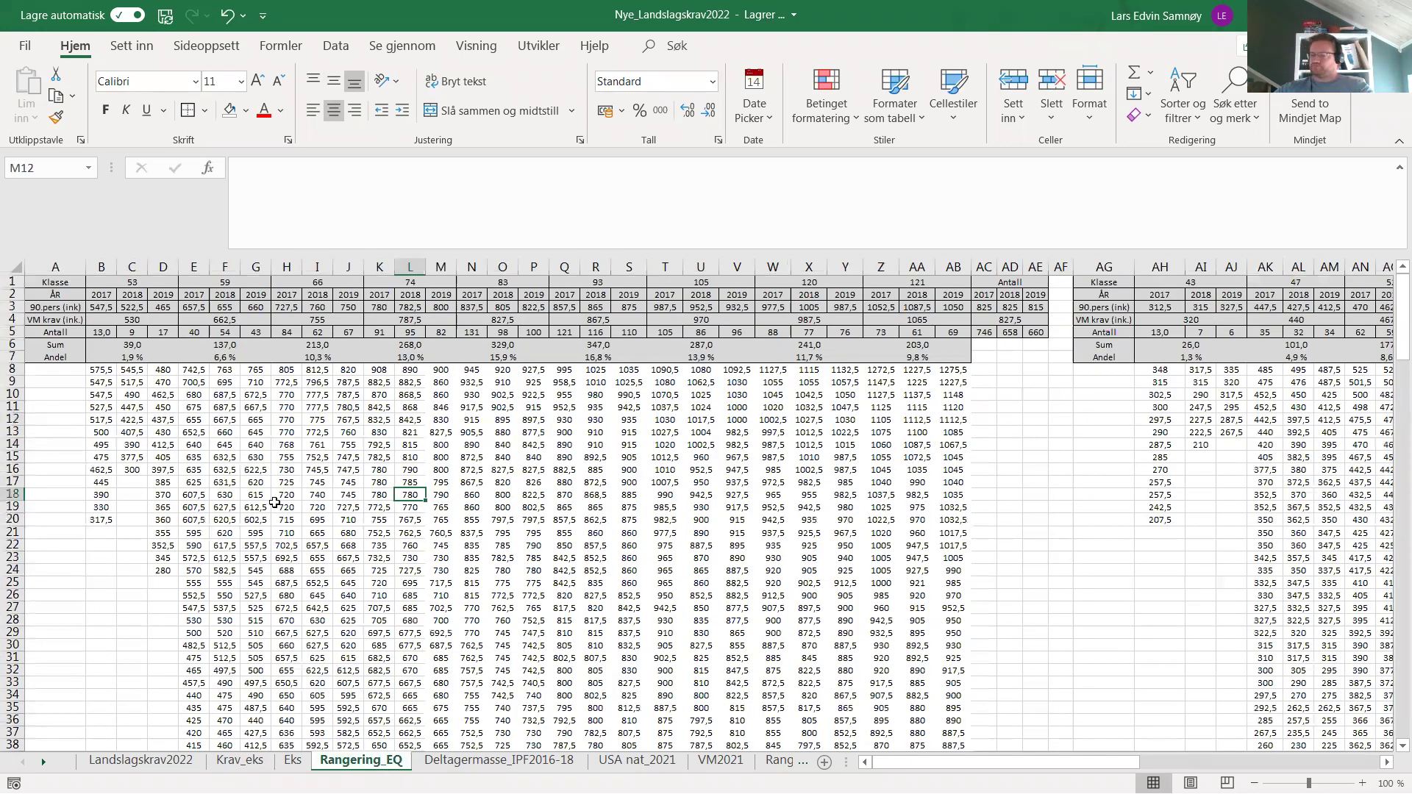
left_click(200, 423)
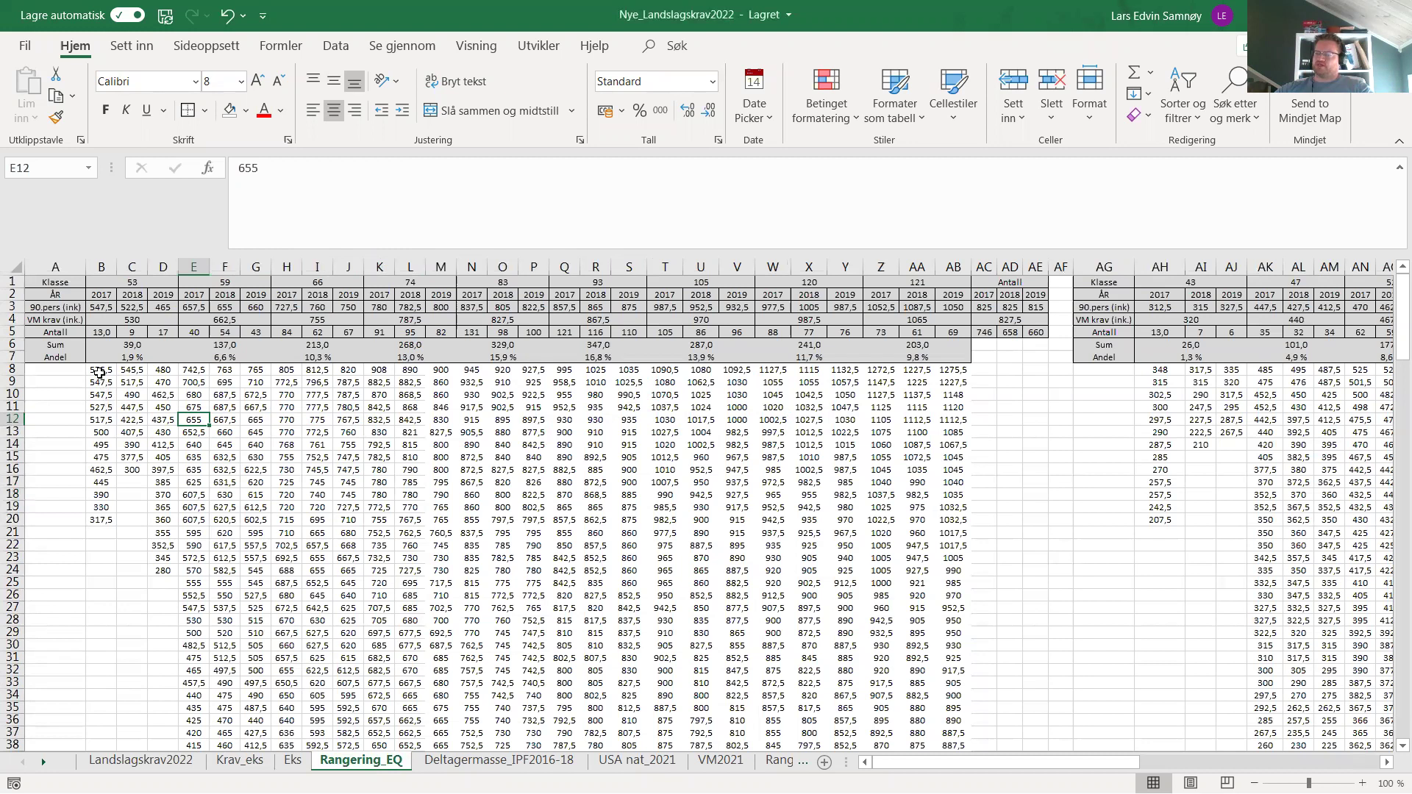
left_click_drag(100, 373, 100, 524)
left_click_drag(133, 370, 133, 471)
left_click_drag(163, 371, 167, 572)
left_click(347, 494)
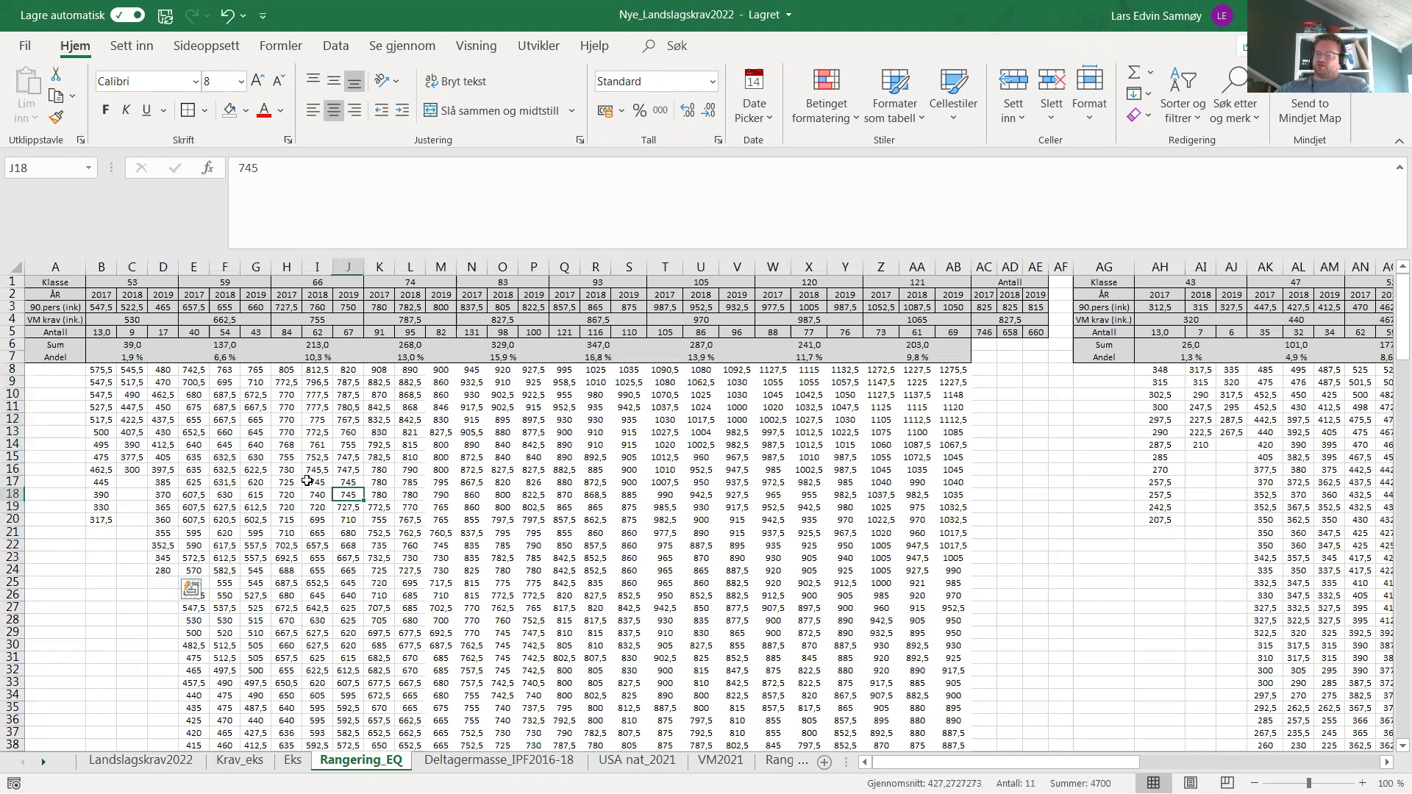
- Inspect the 53 class's combined three-year results and the VM requirement formula in B4
left_click_drag(97, 370, 157, 572)
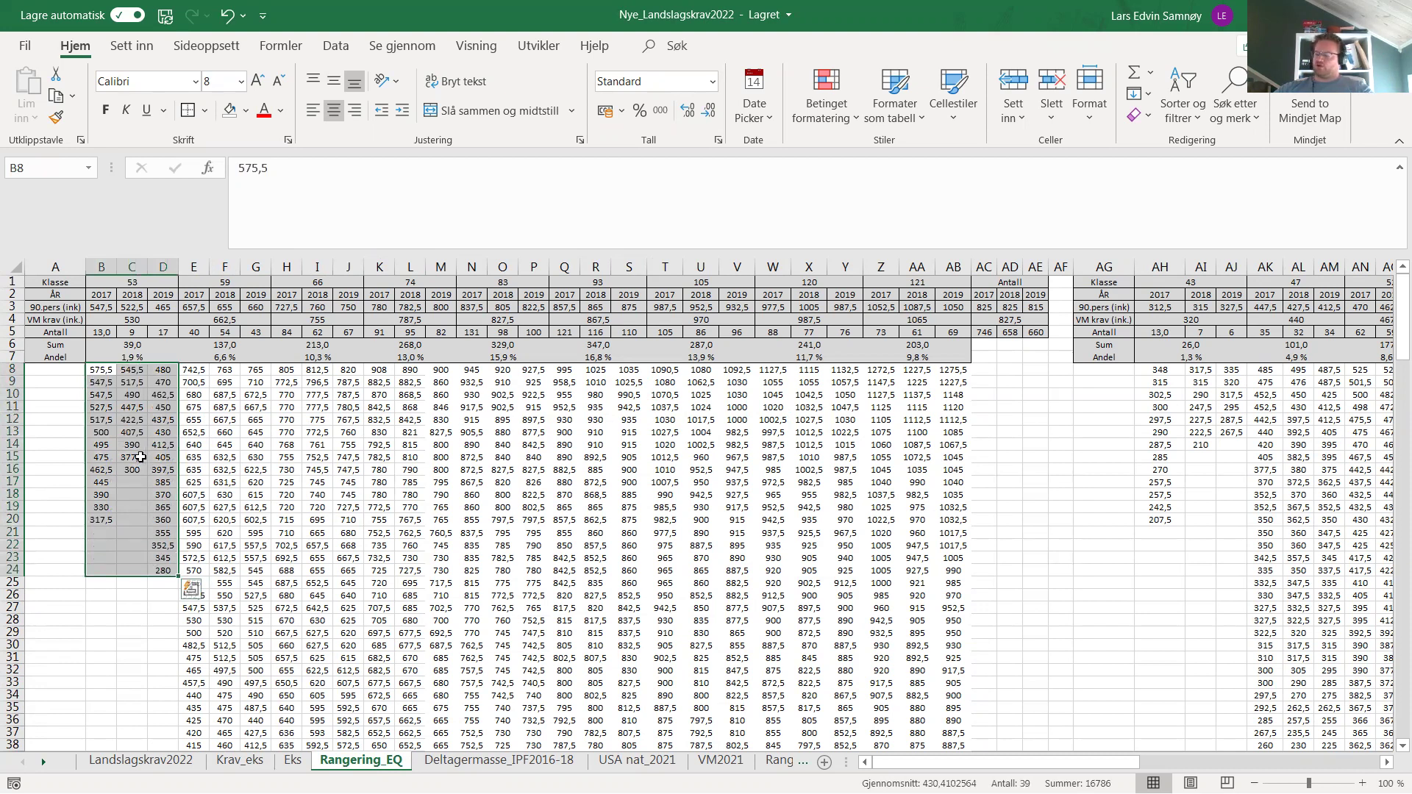
left_click(133, 419)
left_click(111, 319)
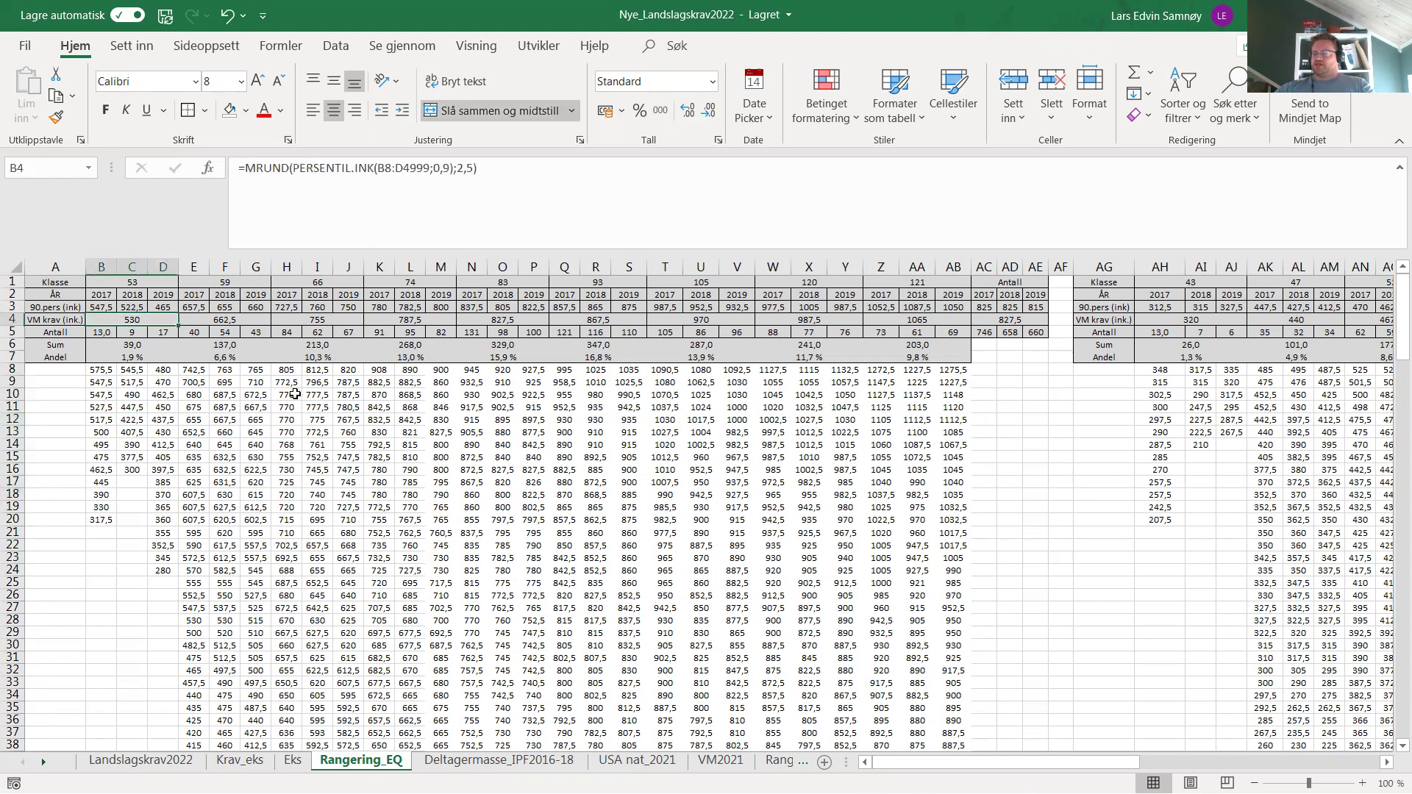
left_click(184, 453)
left_click_drag(103, 371, 157, 590)
left_click(157, 590)
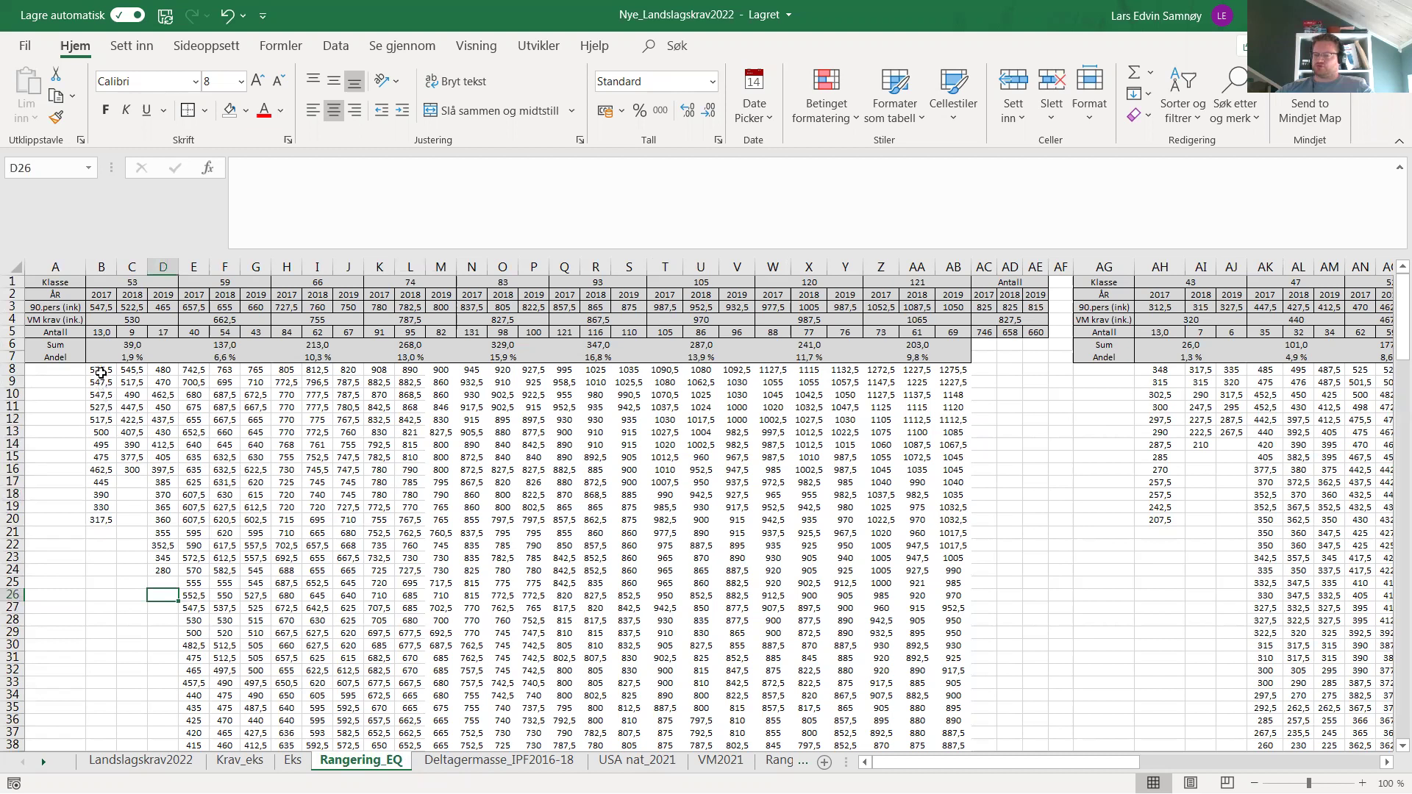
- Compare the 53 class results with the 59 class results and recheck the formula in B4
left_click_drag(102, 370, 171, 586)
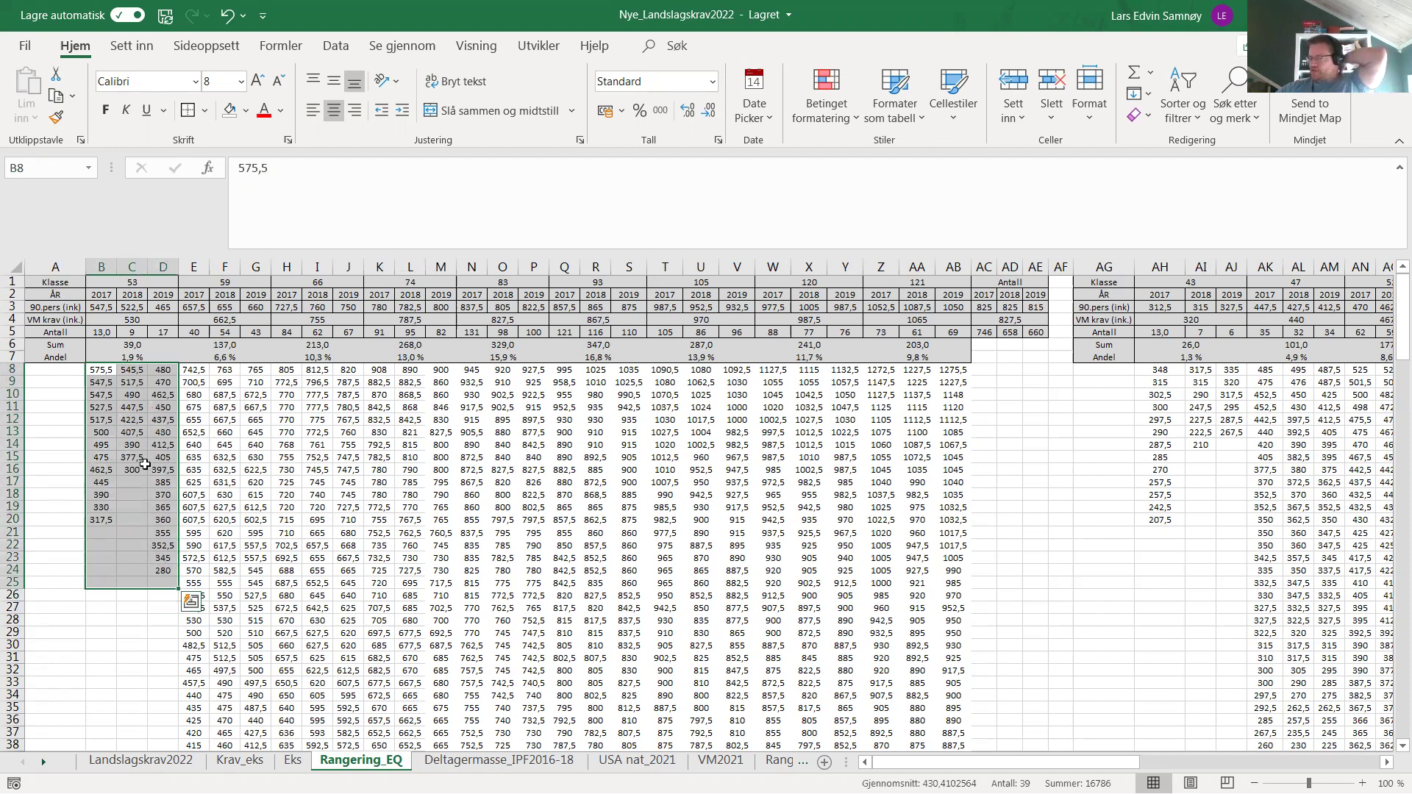
left_click(137, 432)
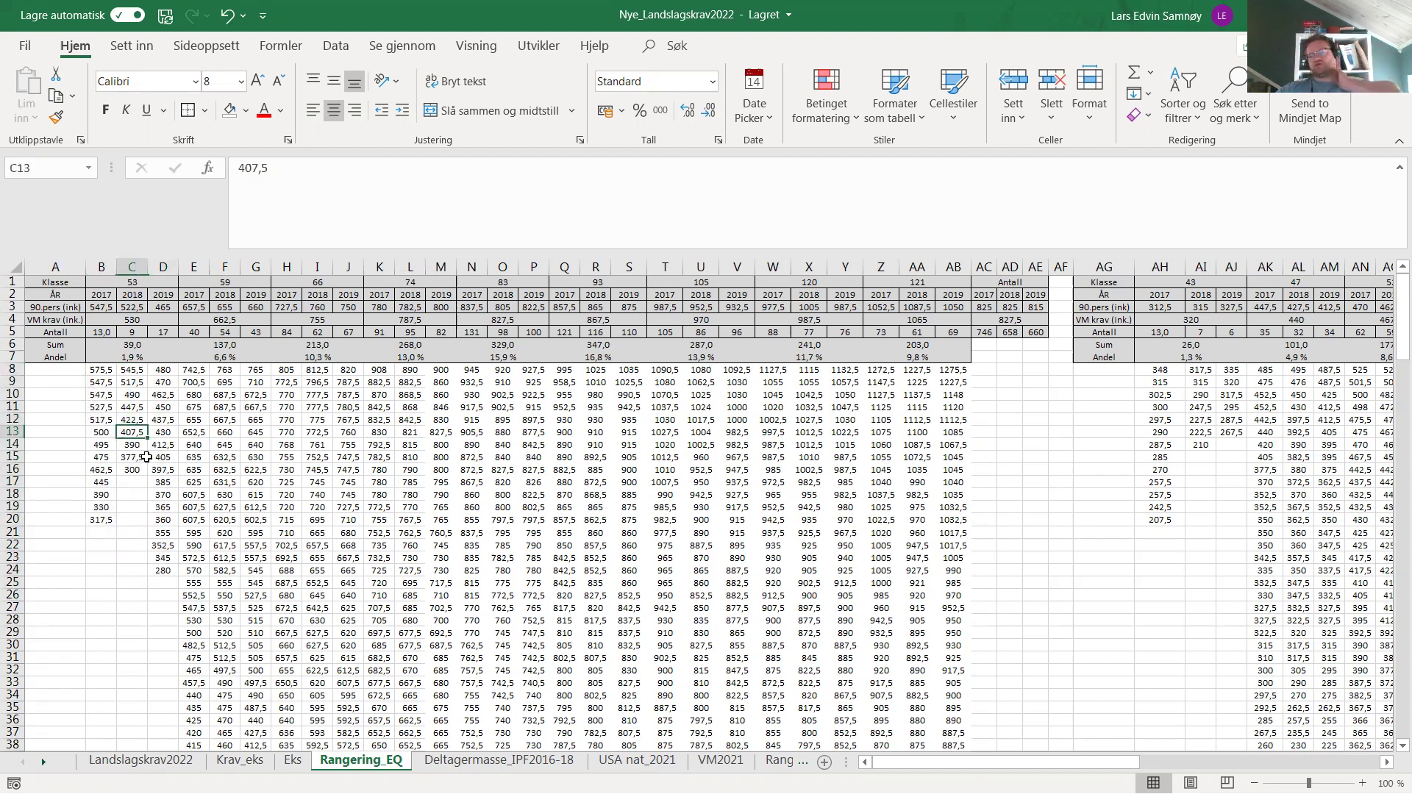
left_click_drag(103, 370, 162, 575)
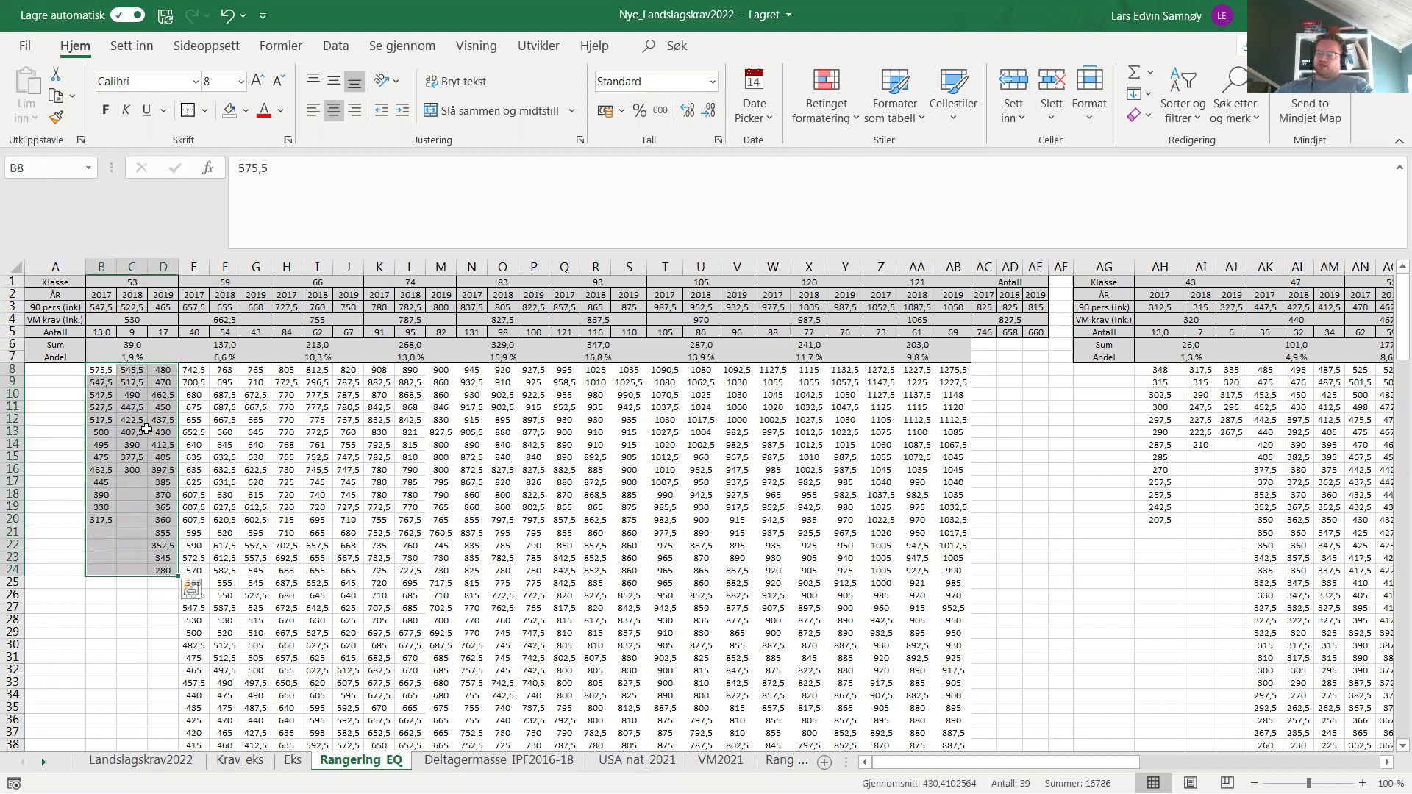
left_click(125, 408)
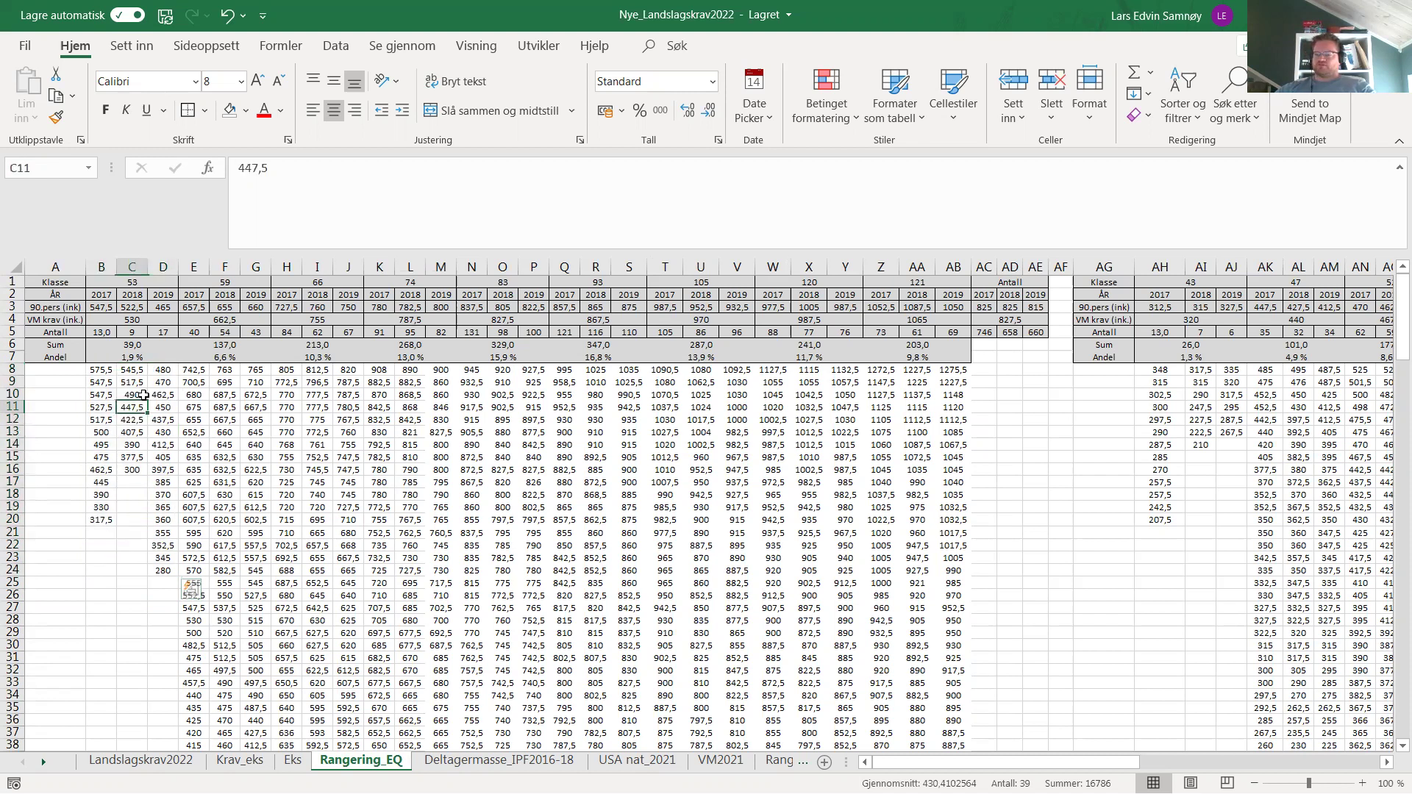
left_click_drag(206, 376, 220, 659)
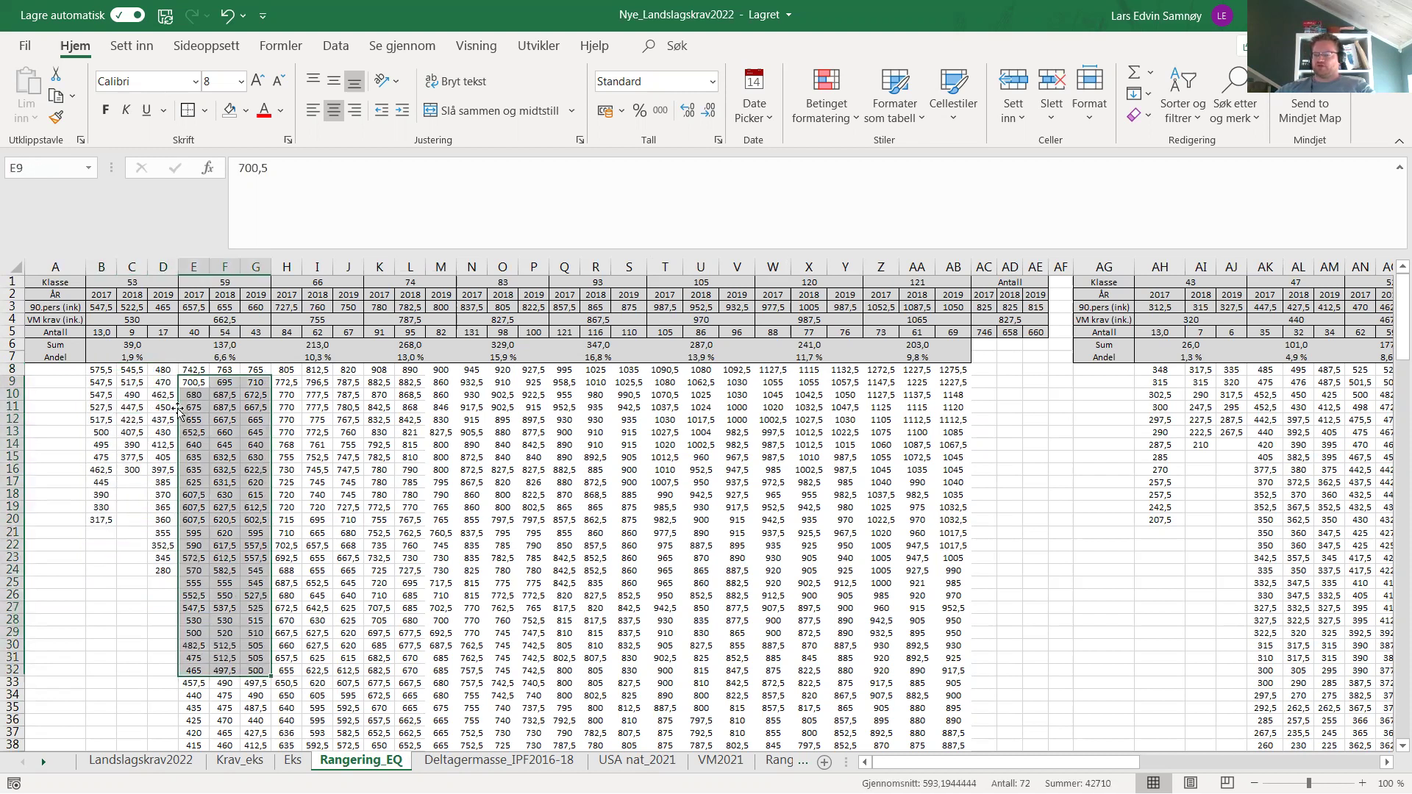
left_click_drag(95, 370, 168, 573)
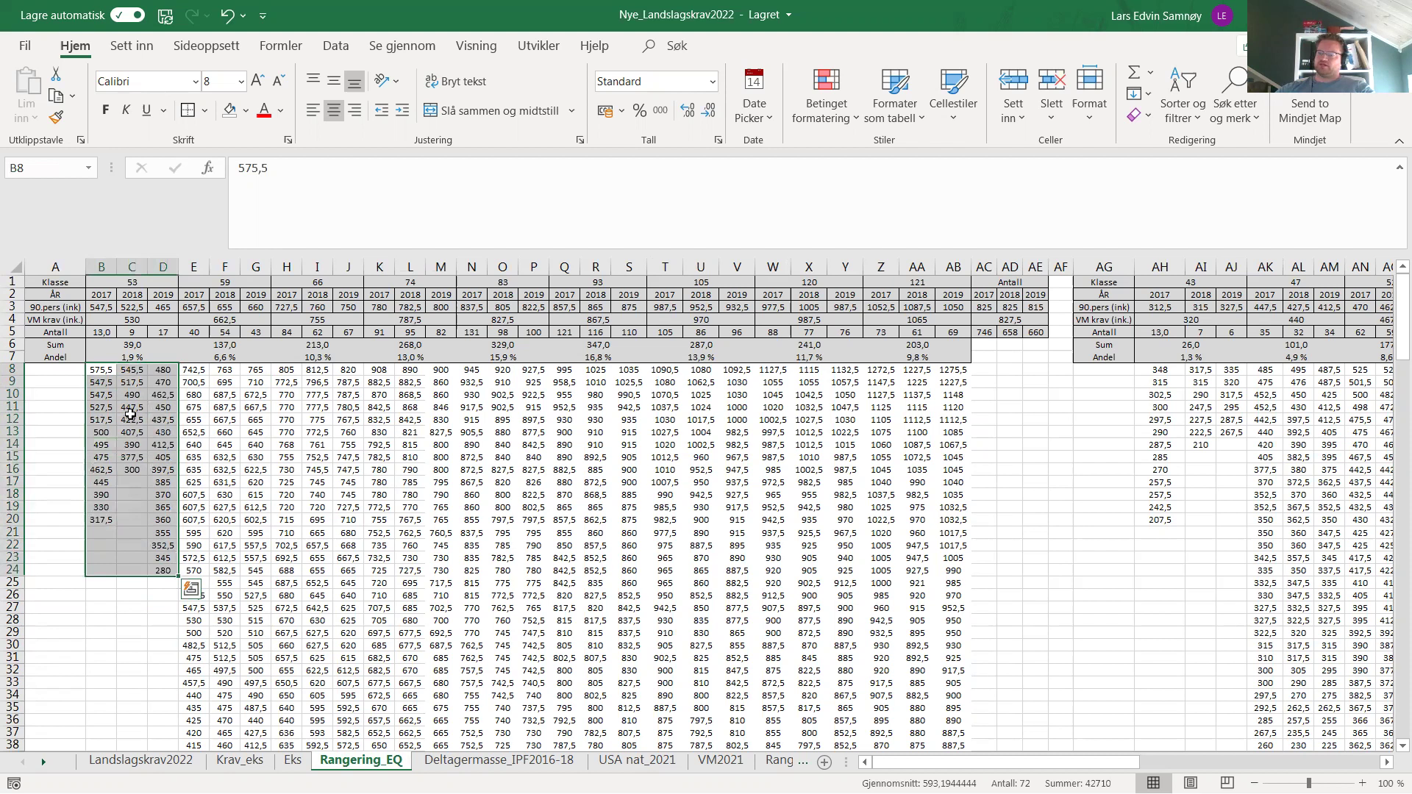
left_click_drag(98, 370, 197, 510)
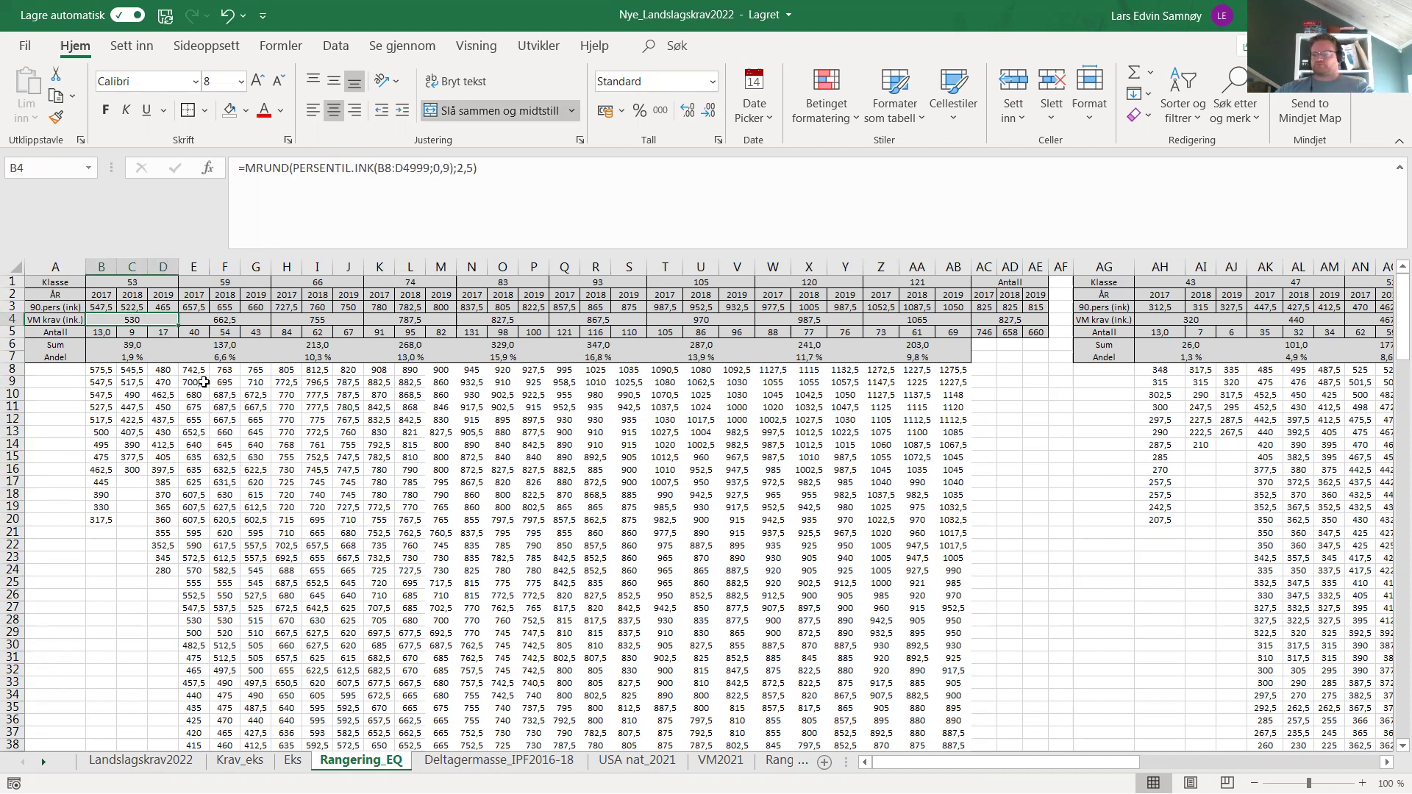
- Examine the 59 class results in columns E to G and their 2017, 2018 and 2019 headings
left_click(202, 382)
left_click_drag(194, 370, 257, 696)
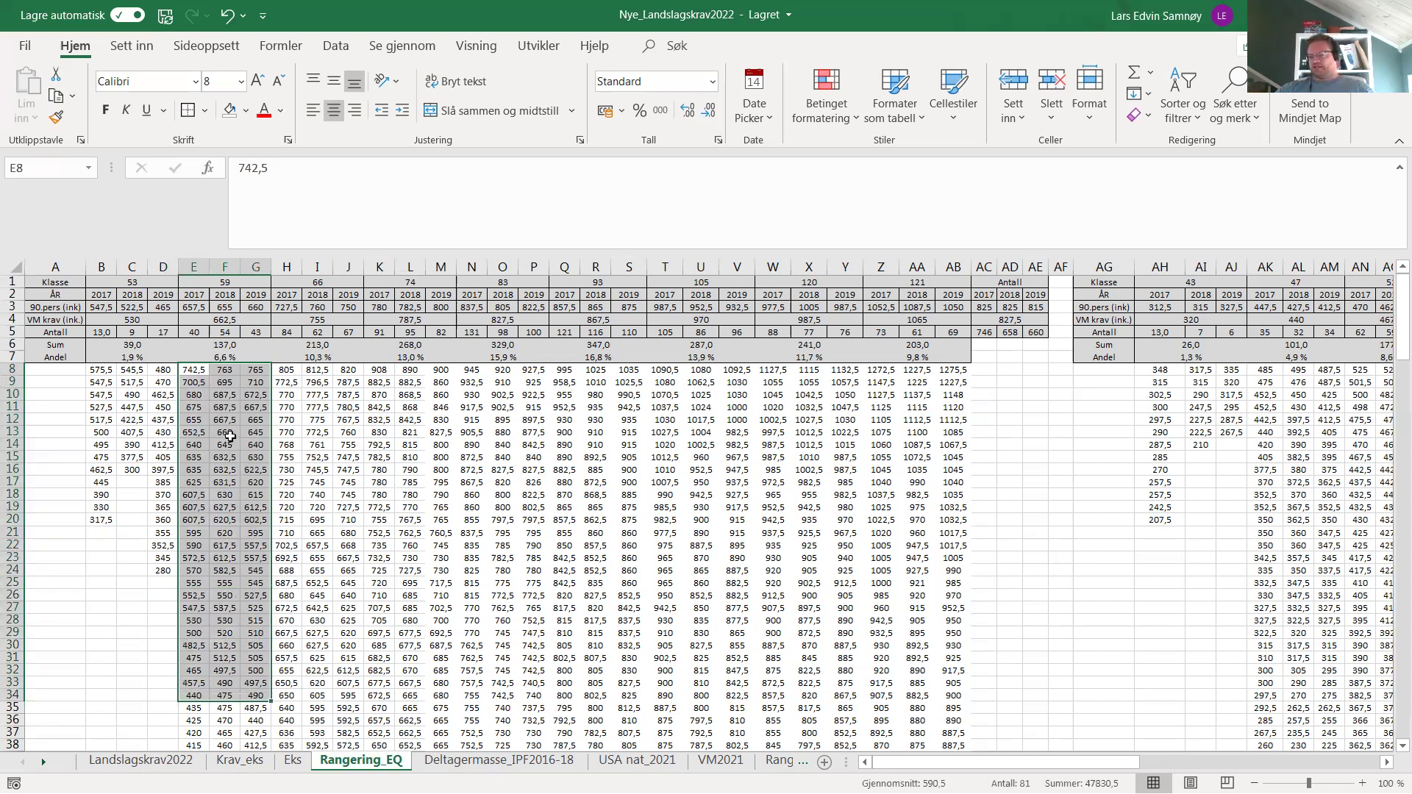
left_click_drag(195, 370, 256, 513)
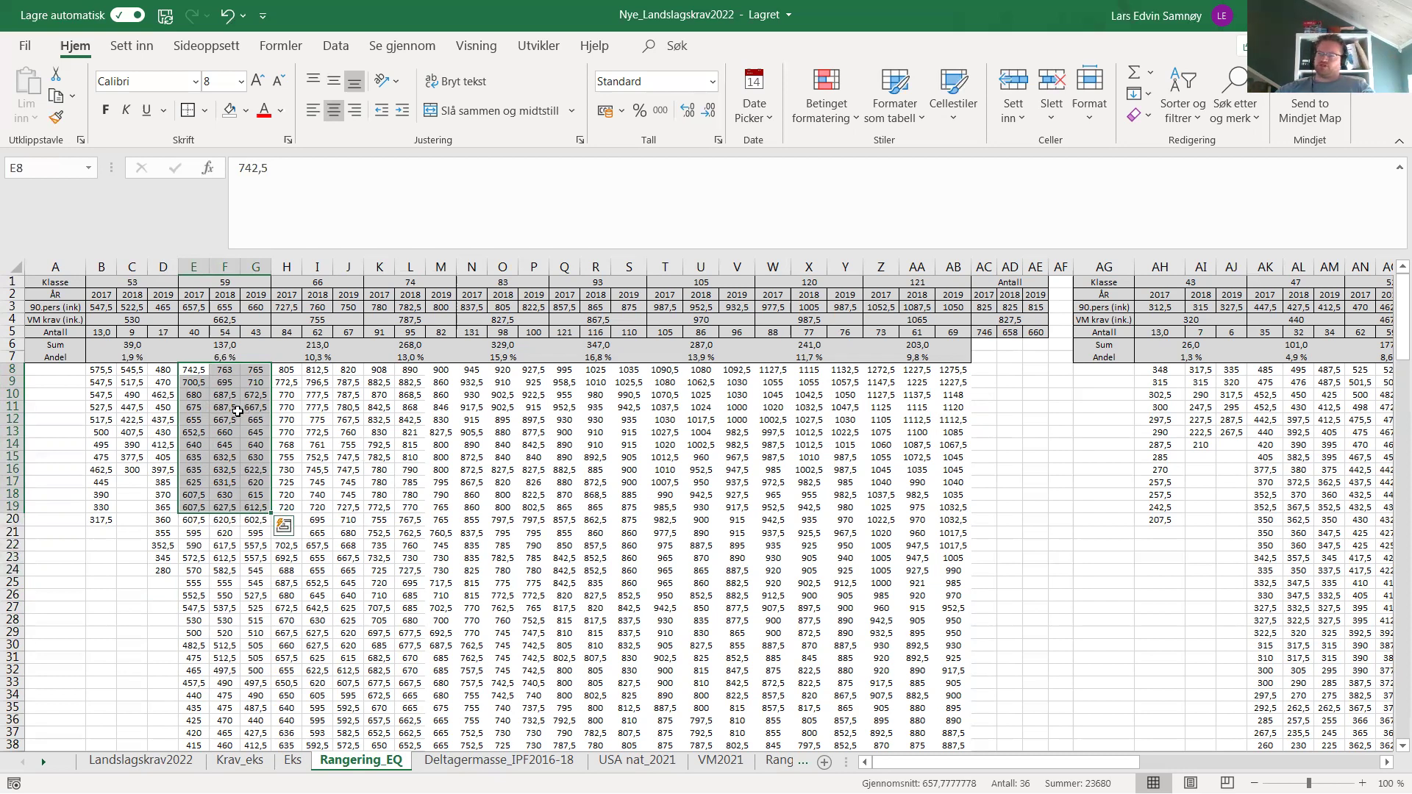
left_click_drag(193, 294, 256, 294)
left_click(199, 295)
left_click(226, 294)
left_click(256, 294)
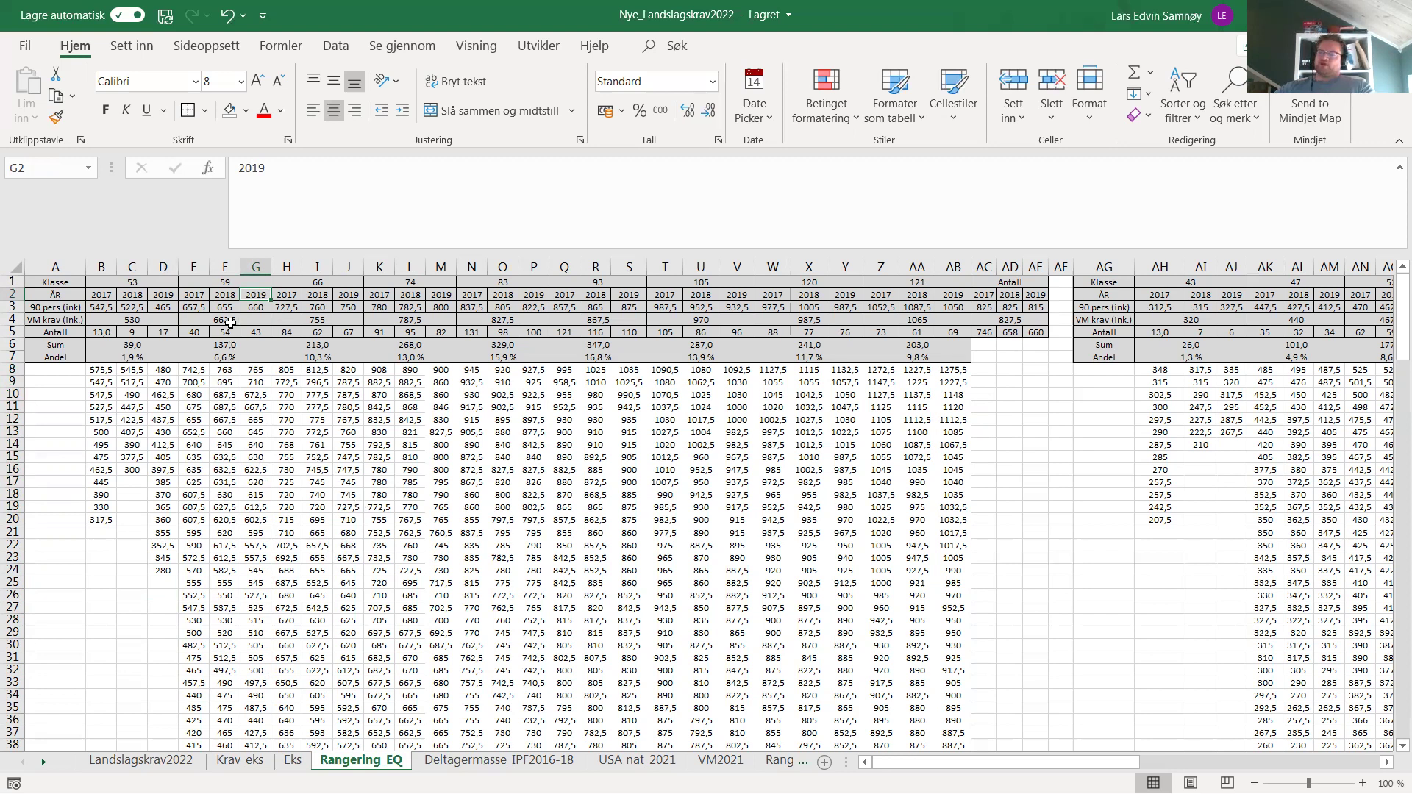
- Inspect the 59 class's VM requirement formula in E4 against its results and return to the Landslagskrav2022 sheet
left_click(230, 321)
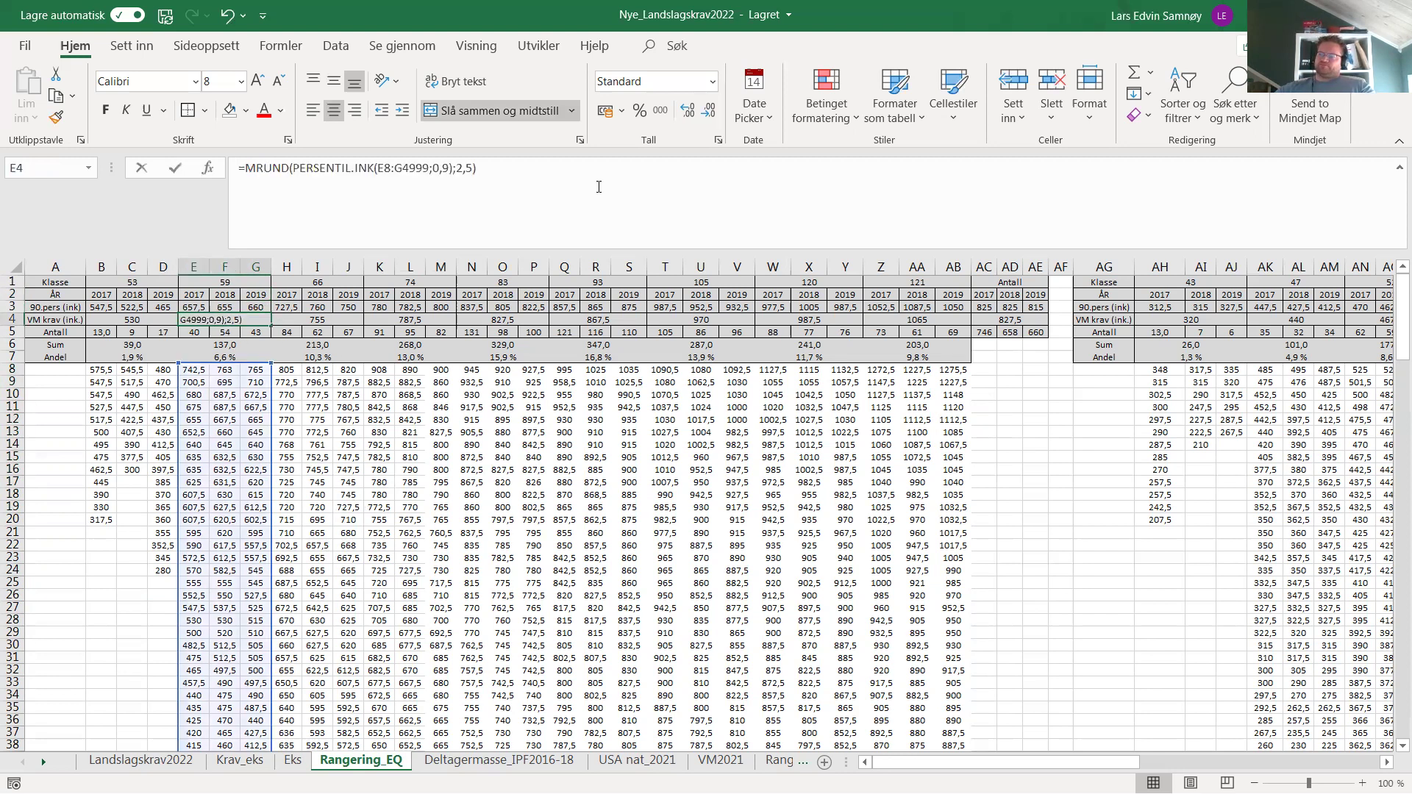
left_click(256, 432)
left_click_drag(191, 375, 250, 377)
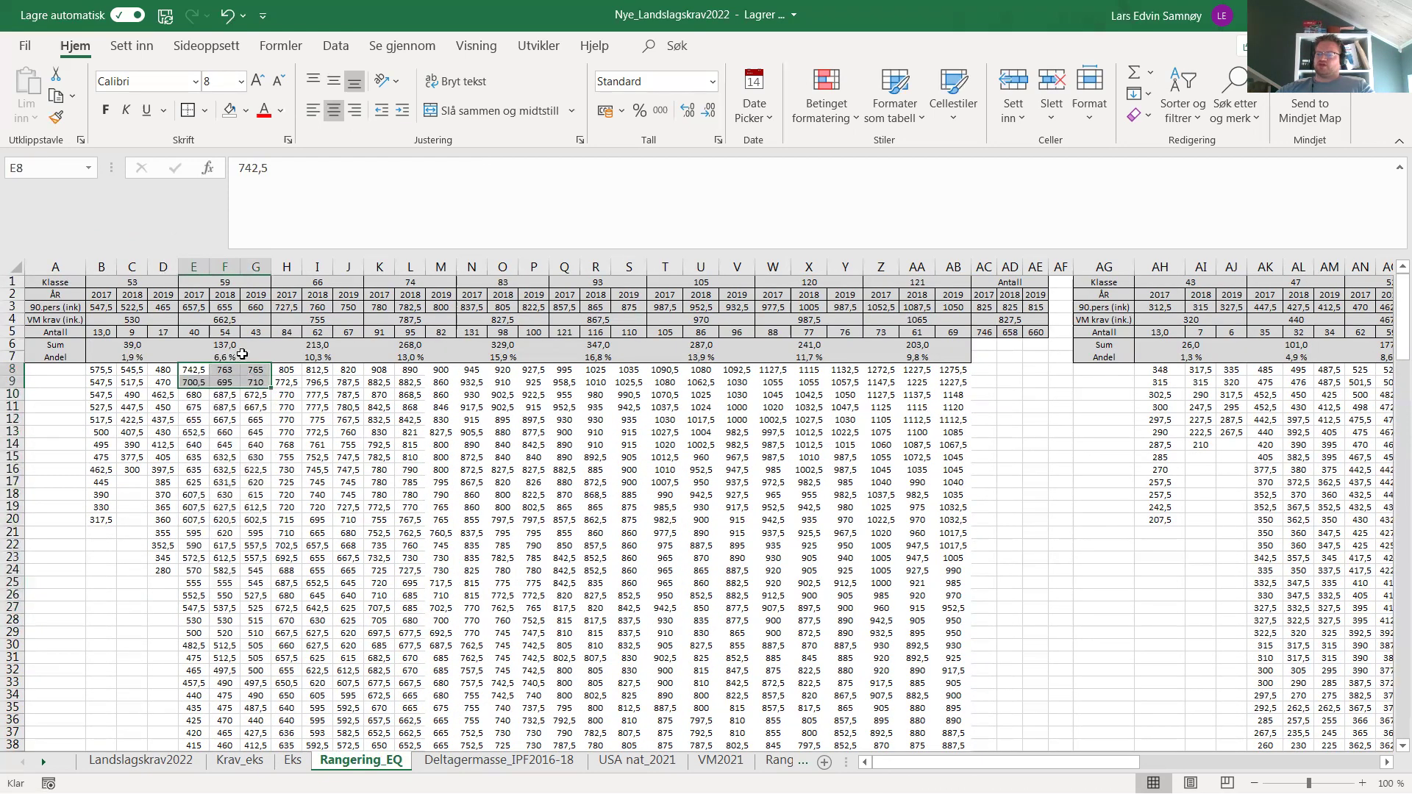
left_click(213, 320)
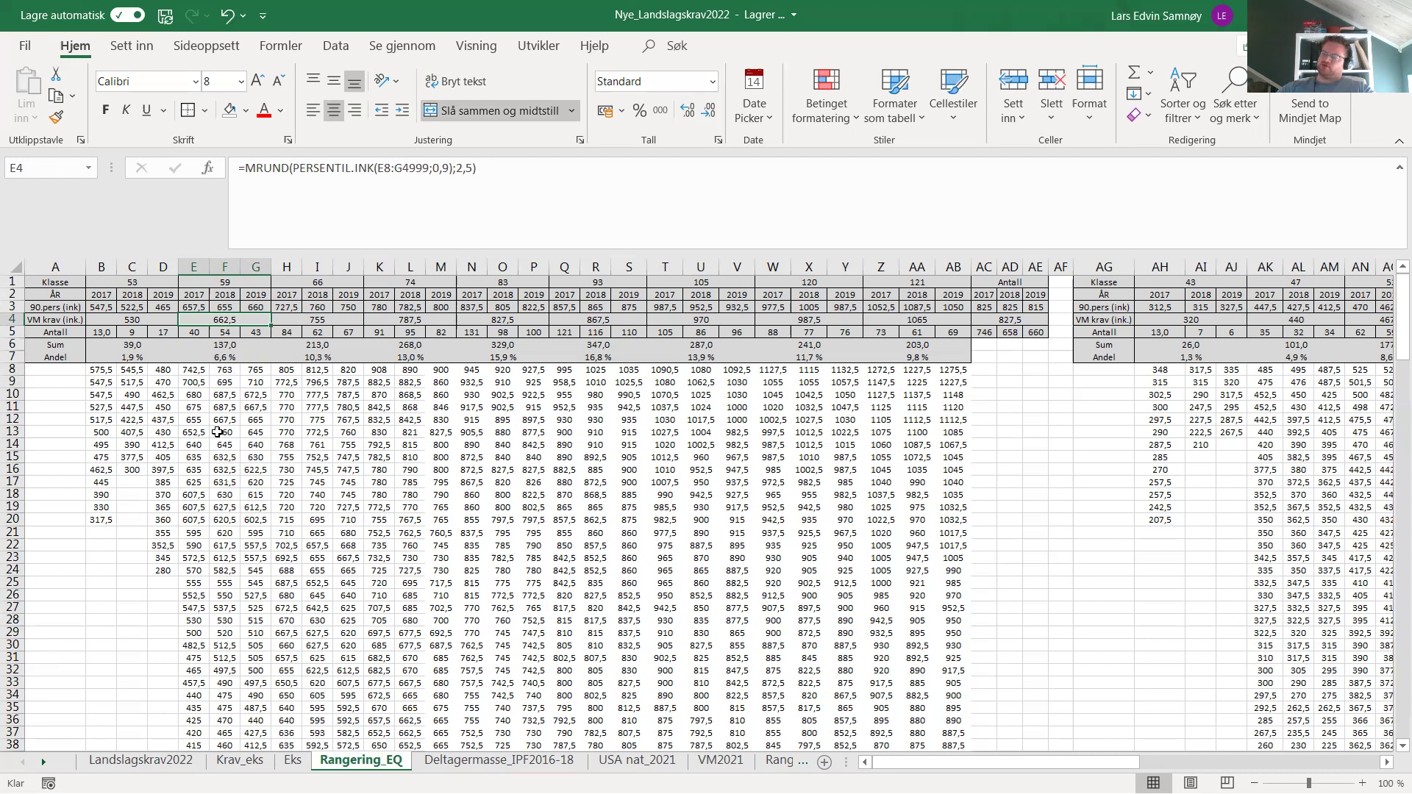
left_click_drag(195, 376, 221, 407)
left_click_drag(272, 623, 251, 651)
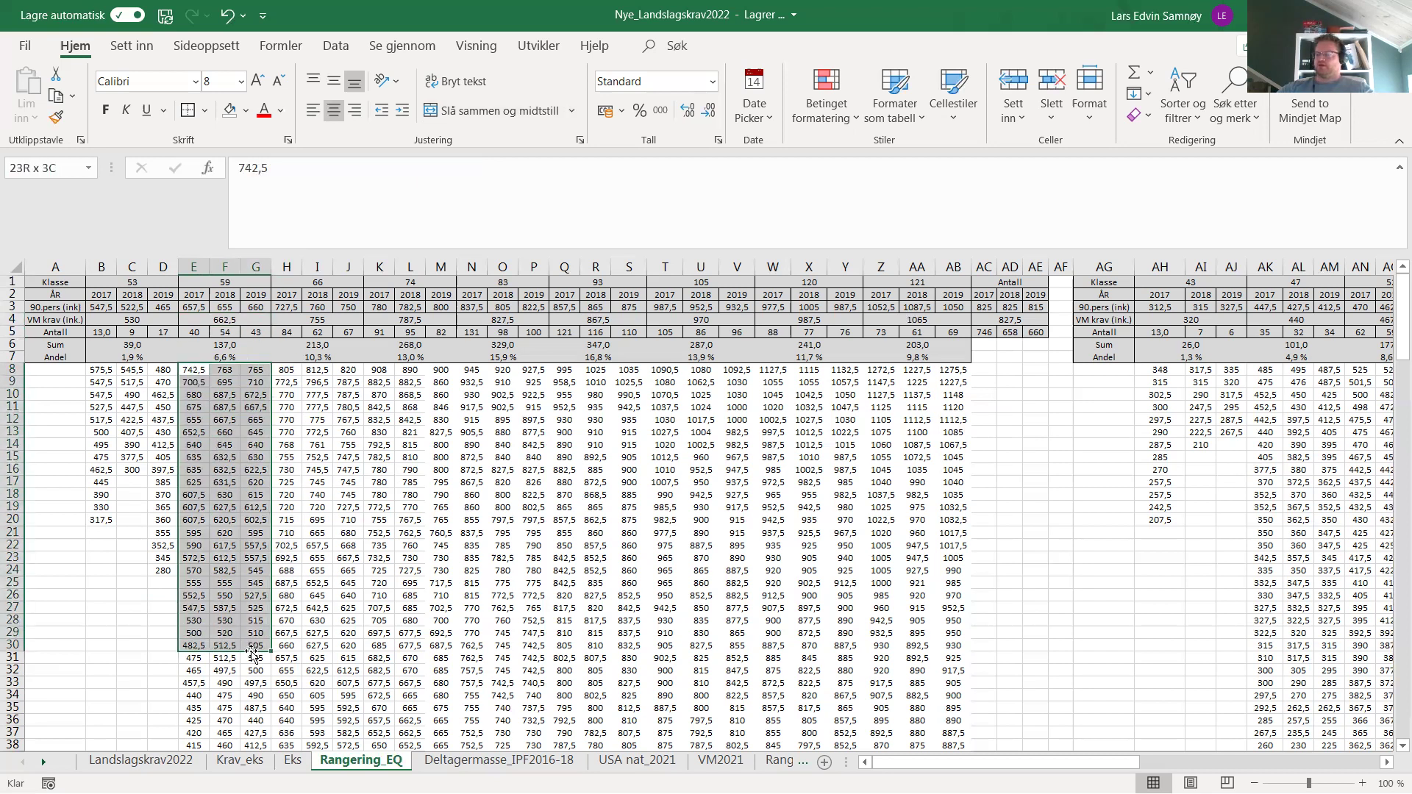
left_click(224, 457)
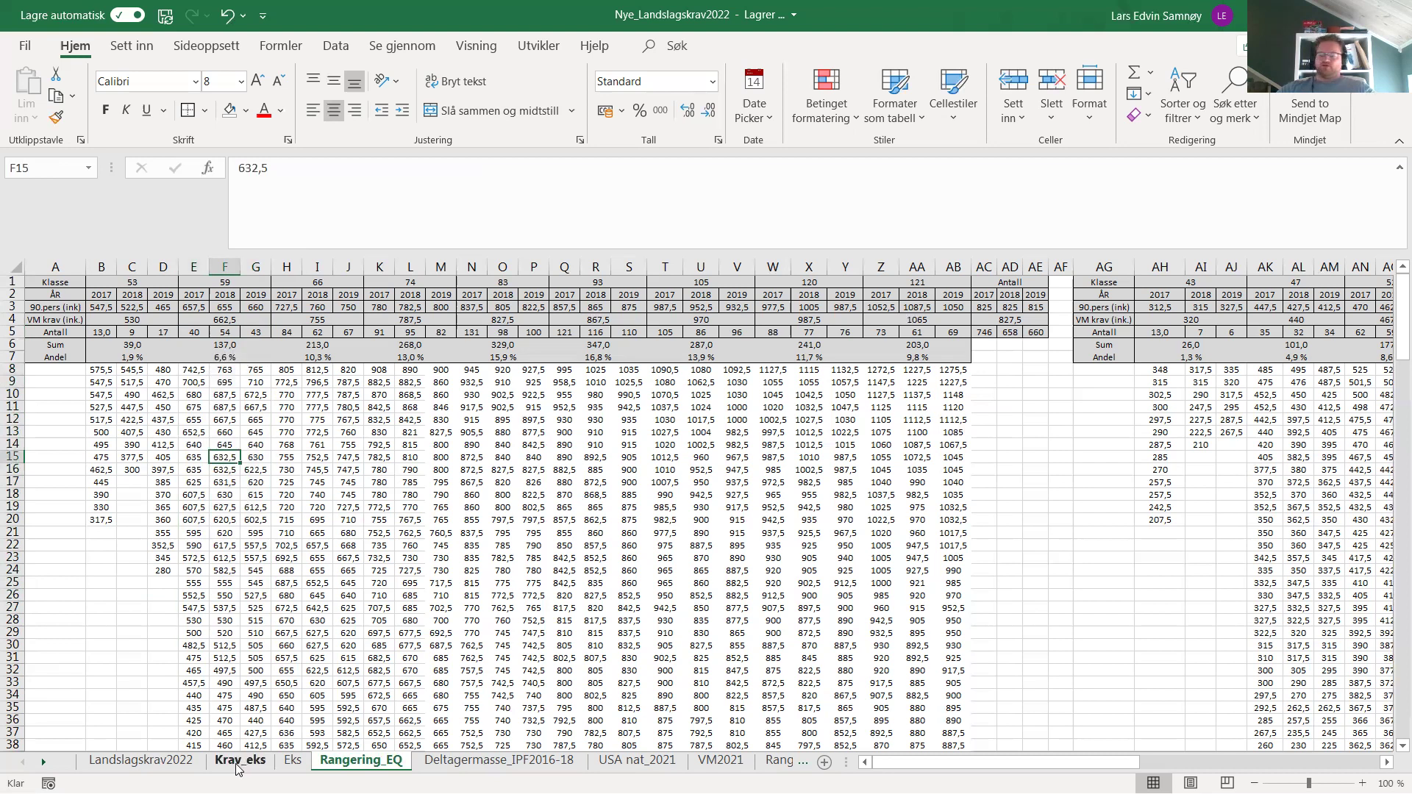
left_click(140, 761)
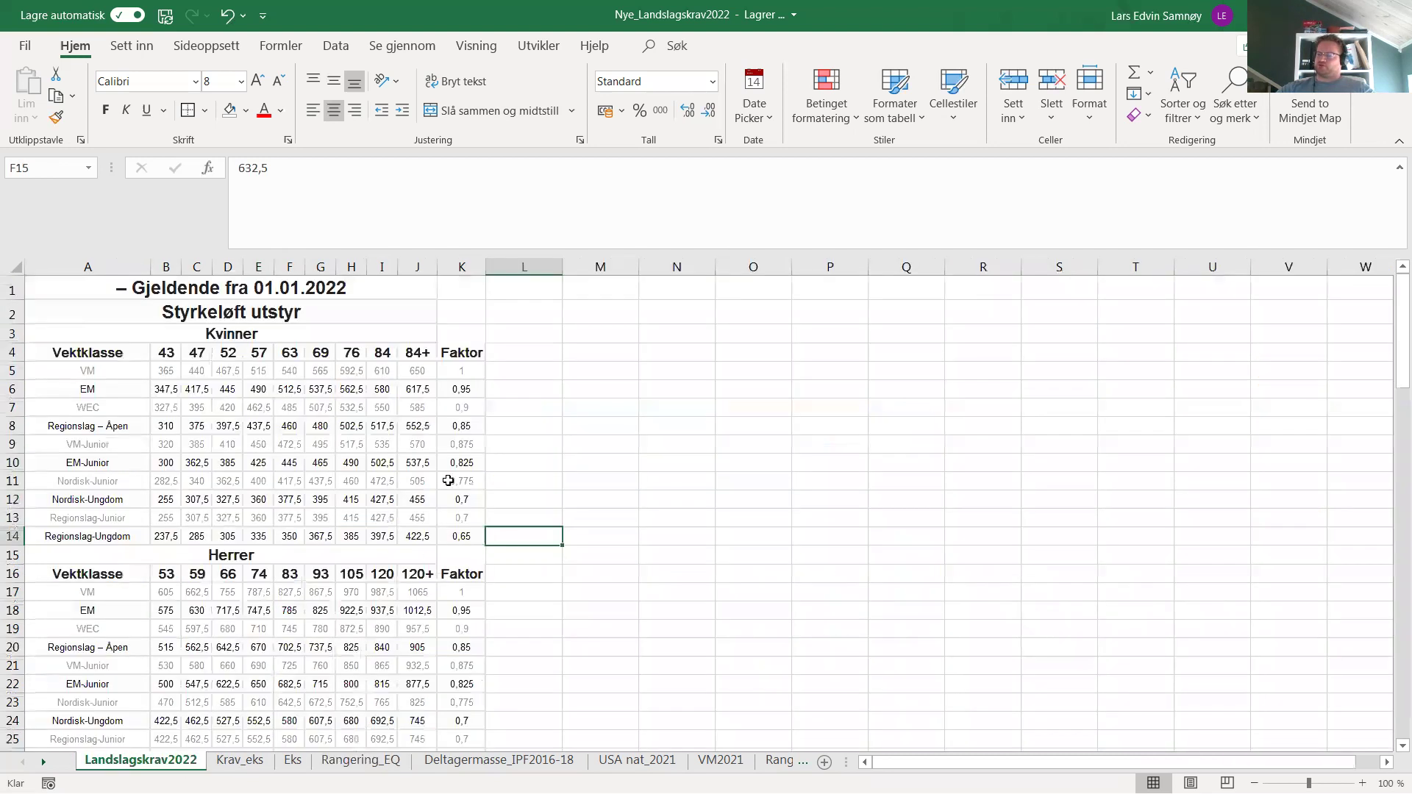
- Switch to the Eks sheet and examine the three lifters' Vs Vm krav percentages in column G and the rank formula in I37
left_click(576, 390)
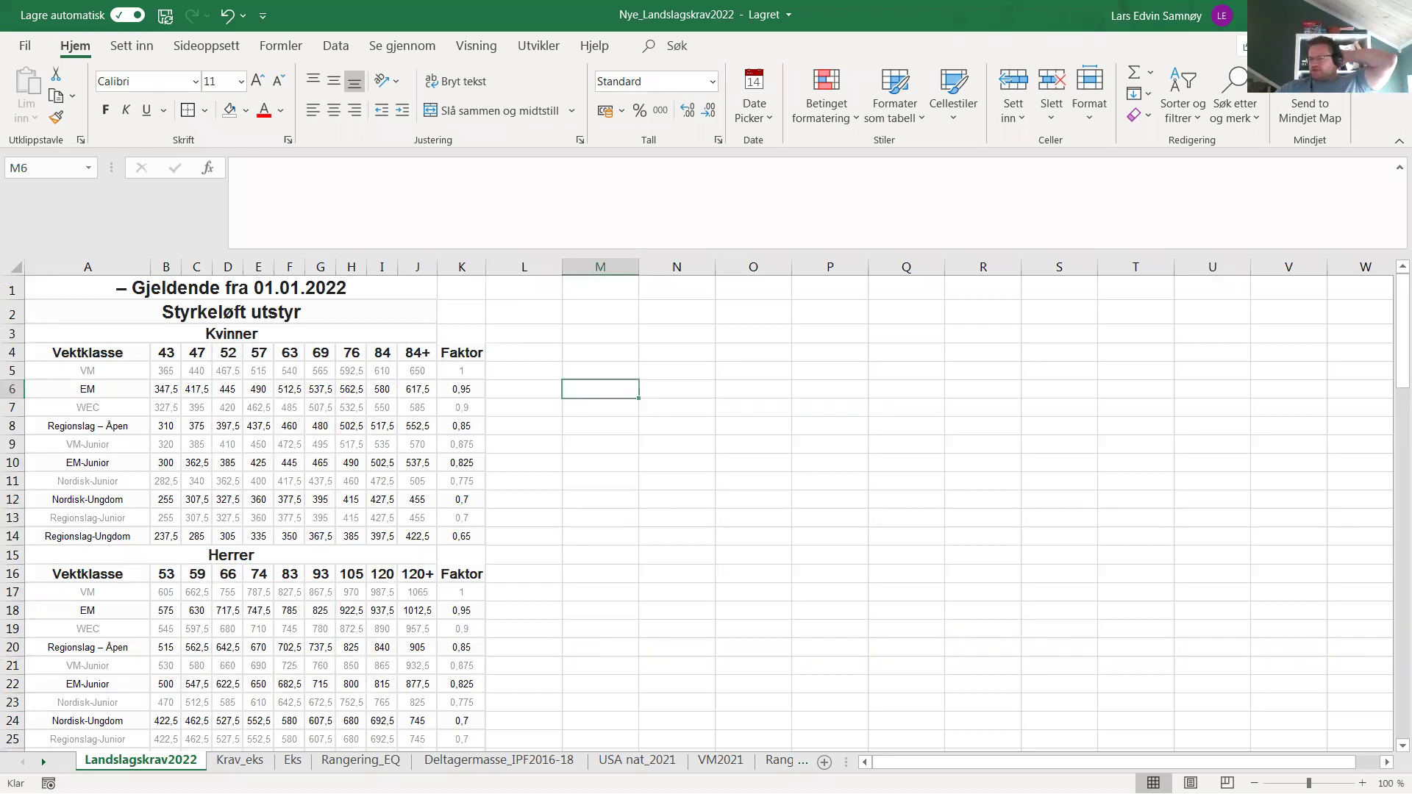
key("ctrl+Page_Down")
key("ctrl+Page_Down")
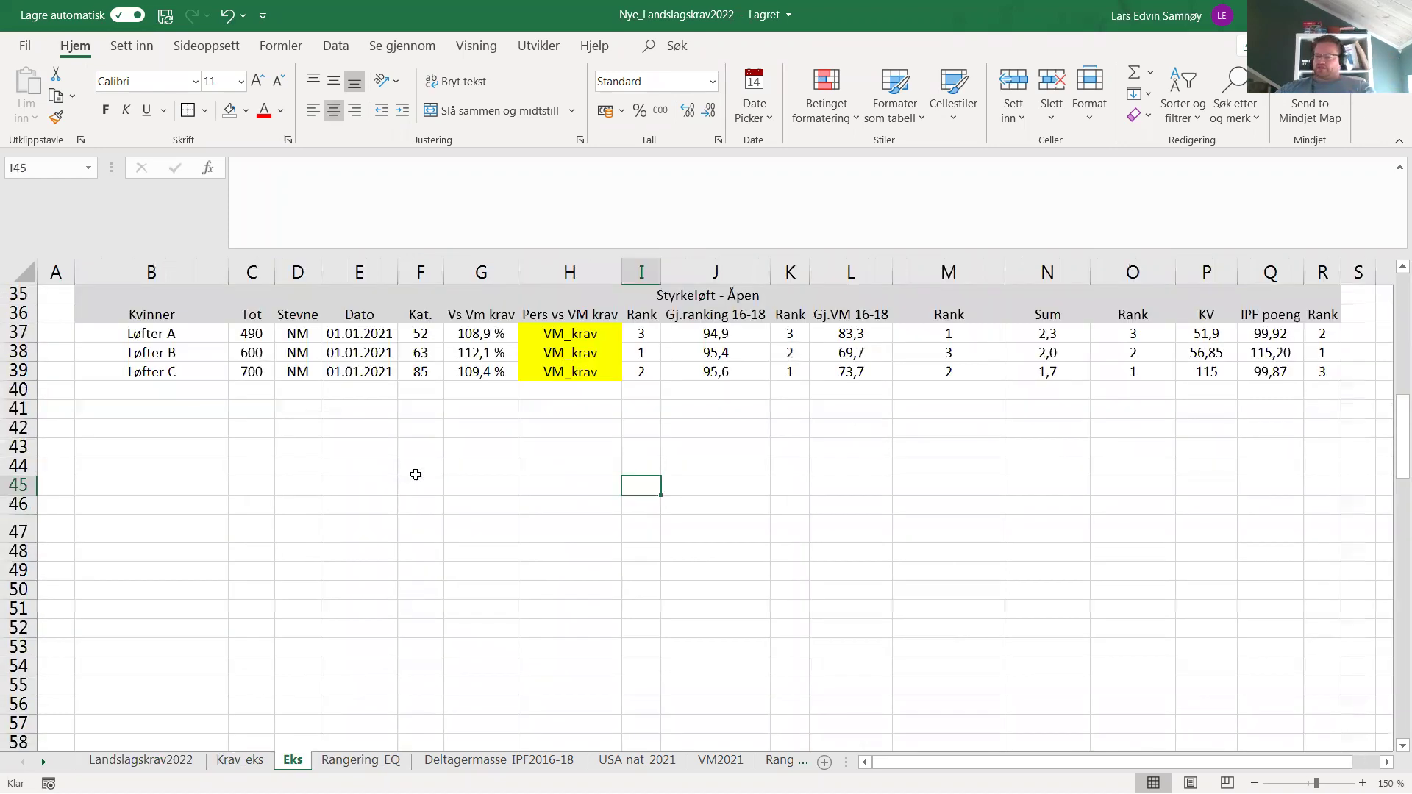
left_click_drag(164, 333, 1322, 372)
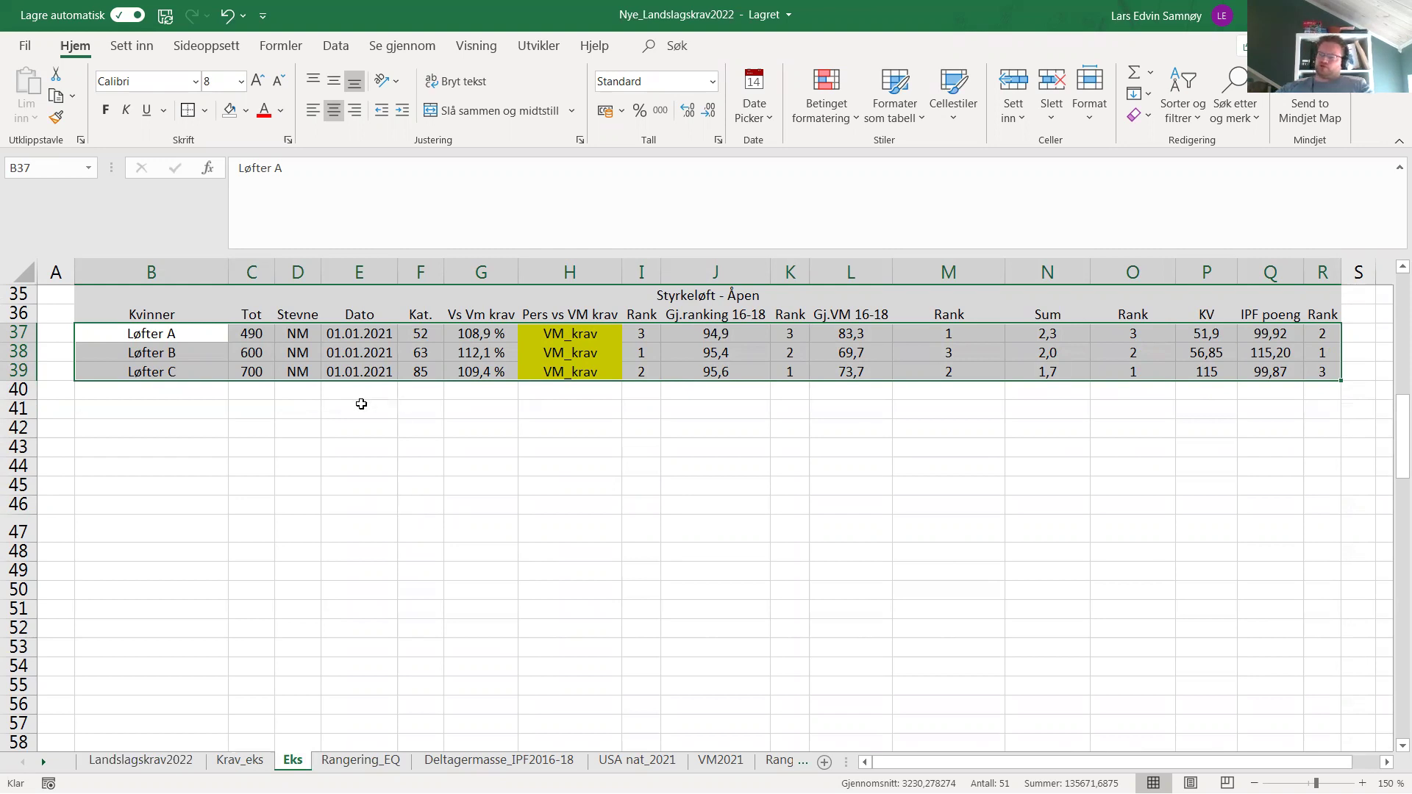
left_click(492, 332)
left_click_drag(485, 351, 490, 372)
left_click(485, 355)
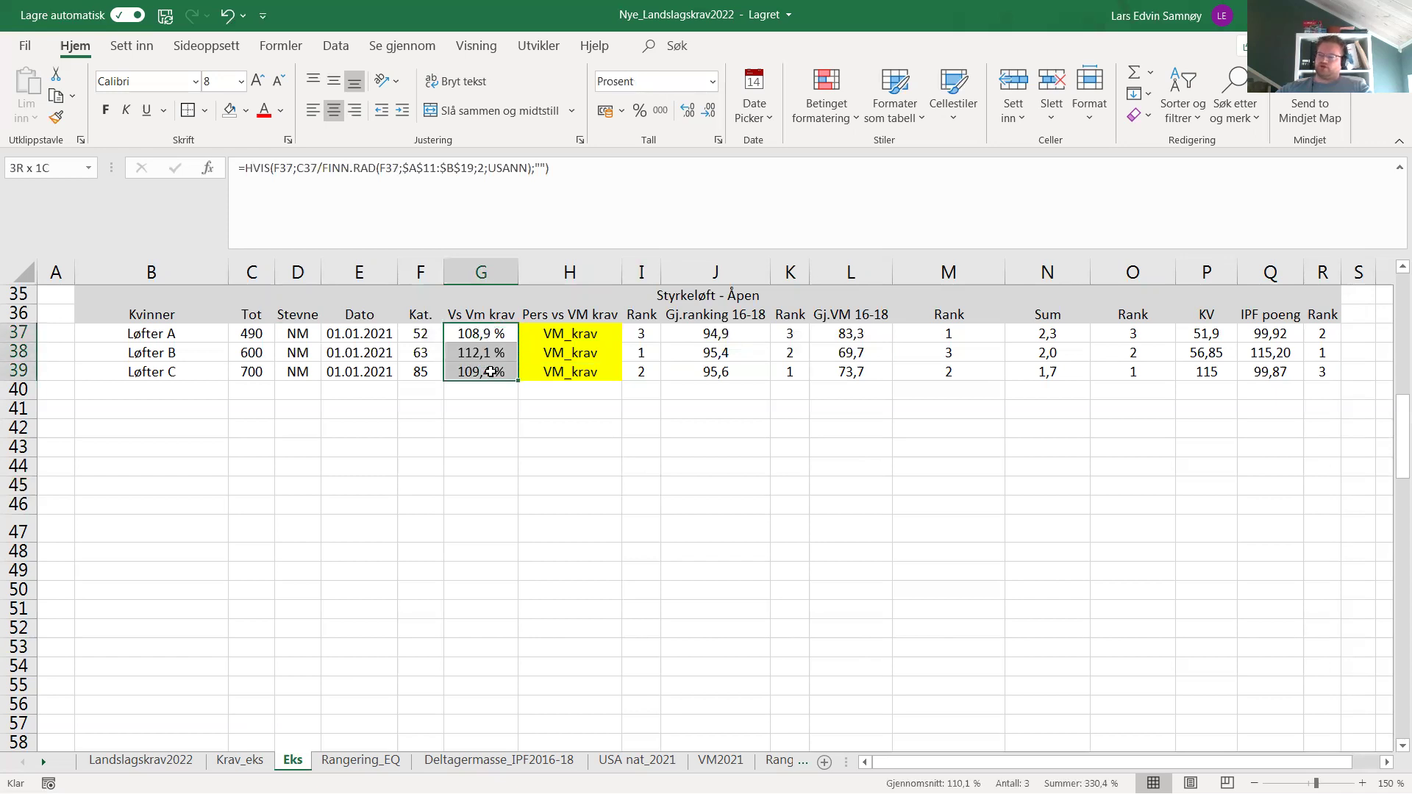
left_click(646, 335)
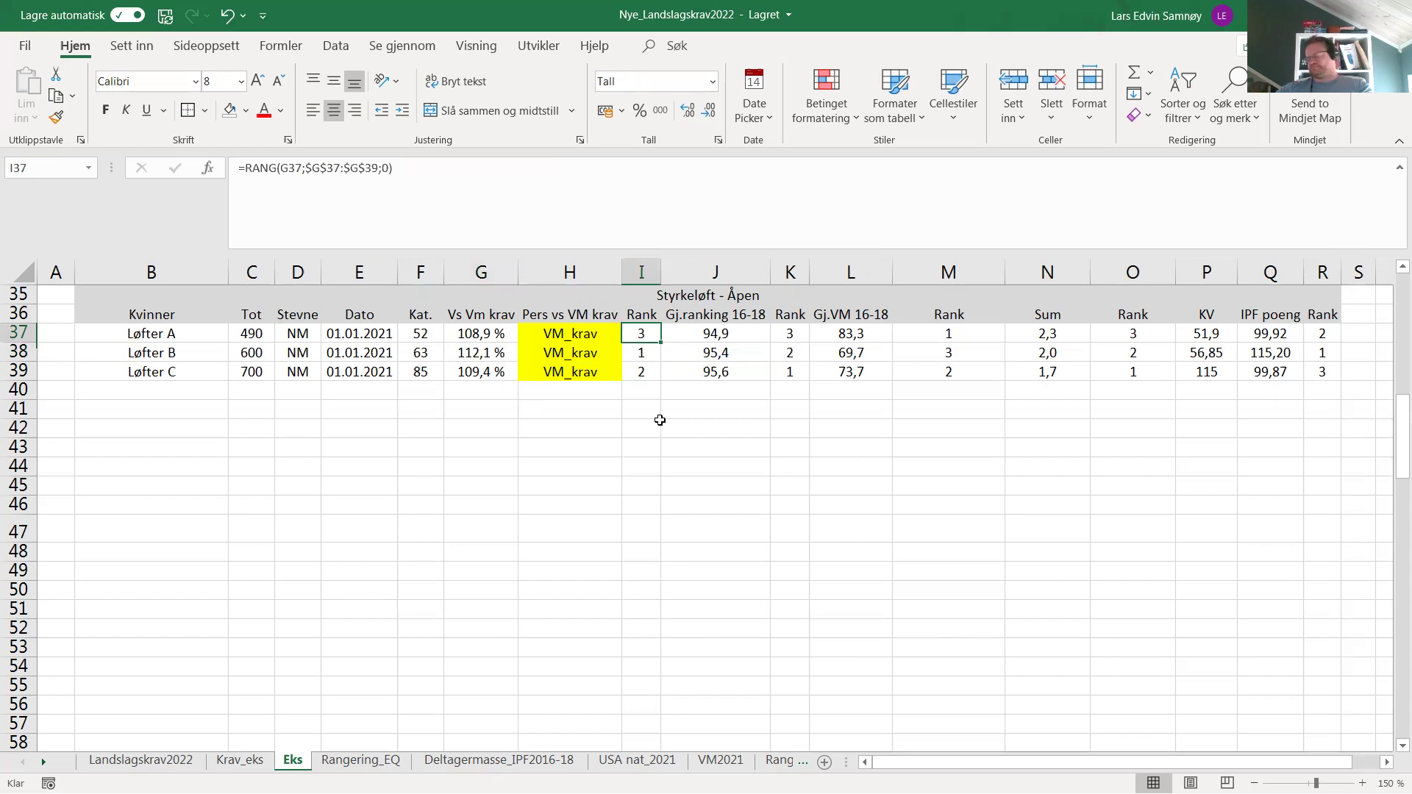
- Inspect the Gj.ranking 16-18 formula in J37 and compare the ranking percentiles of the three lifters in column J
left_click(721, 335)
mouse_move(721, 334)
left_mouse_down()
mouse_move(751, 369)
mouse_move(780, 371)
mouse_move(749, 372)
mouse_move(717, 334)
left_mouse_up()
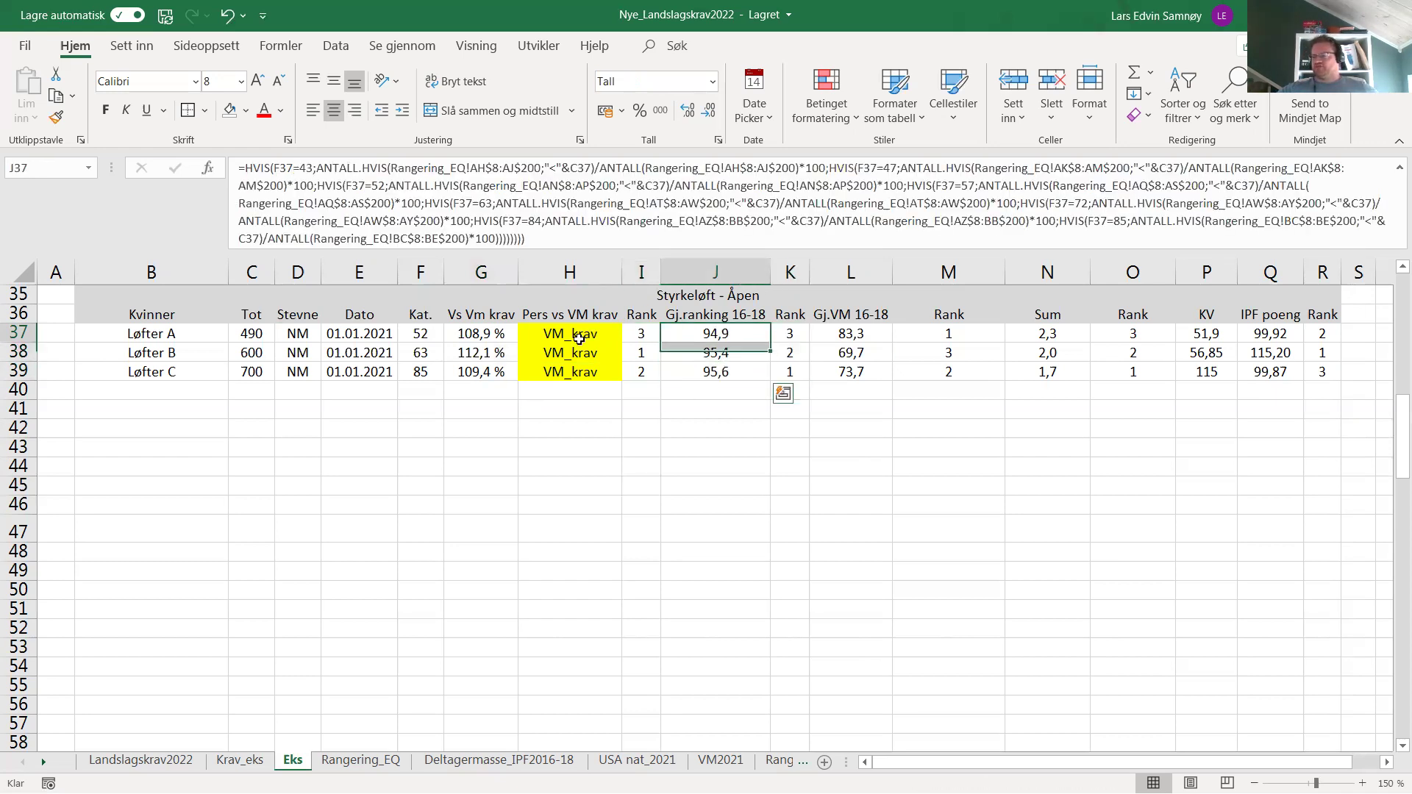
left_click(263, 332)
left_click(719, 371)
left_click(720, 331)
left_click(718, 355)
left_click(720, 373)
left_click(719, 353)
left_click(721, 334)
left_click(720, 353)
left_click(719, 372)
left_click(771, 436)
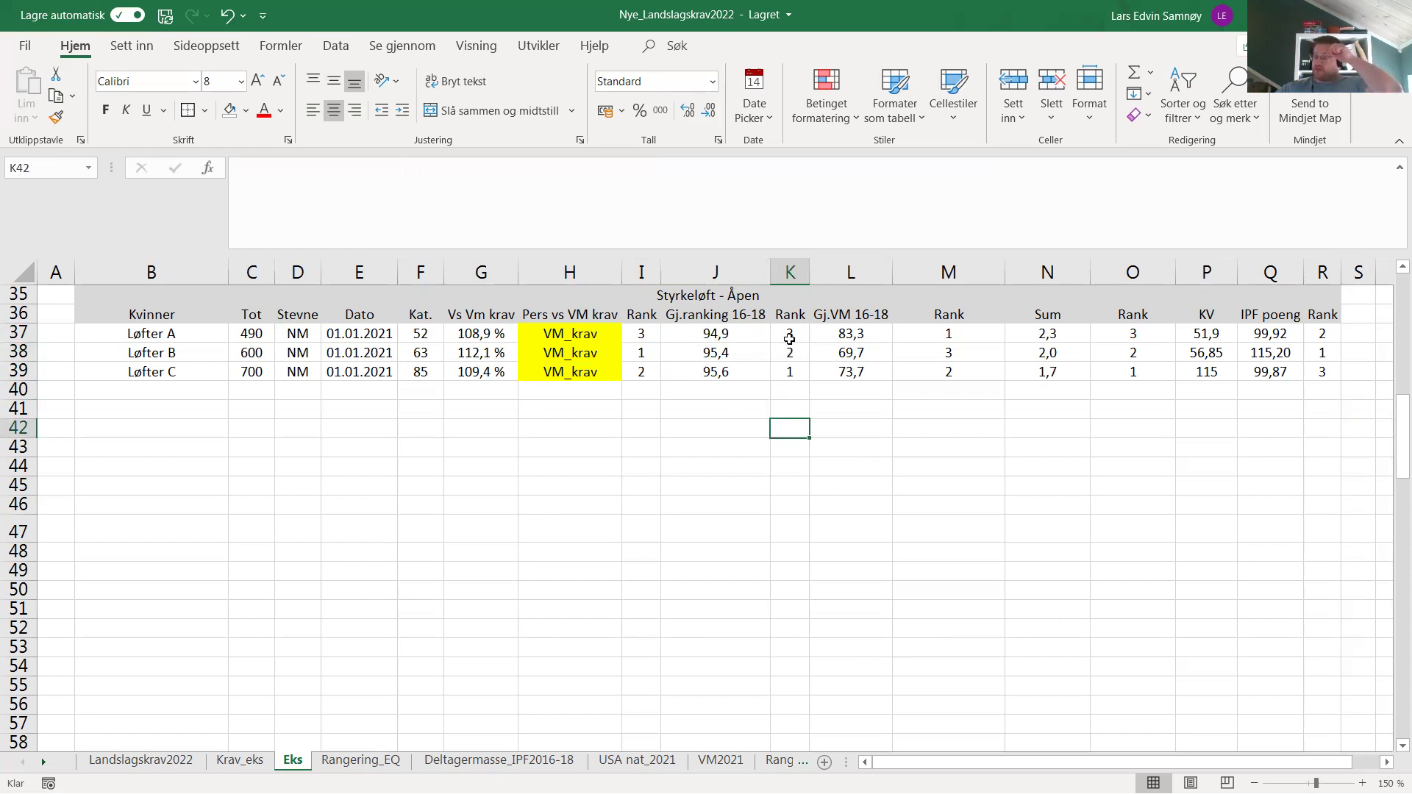
- Trace Løfter B's rank in column I back to the total, weight category and Vs Vm krav formula in row 38
left_click_drag(651, 335, 646, 369)
left_click(632, 355)
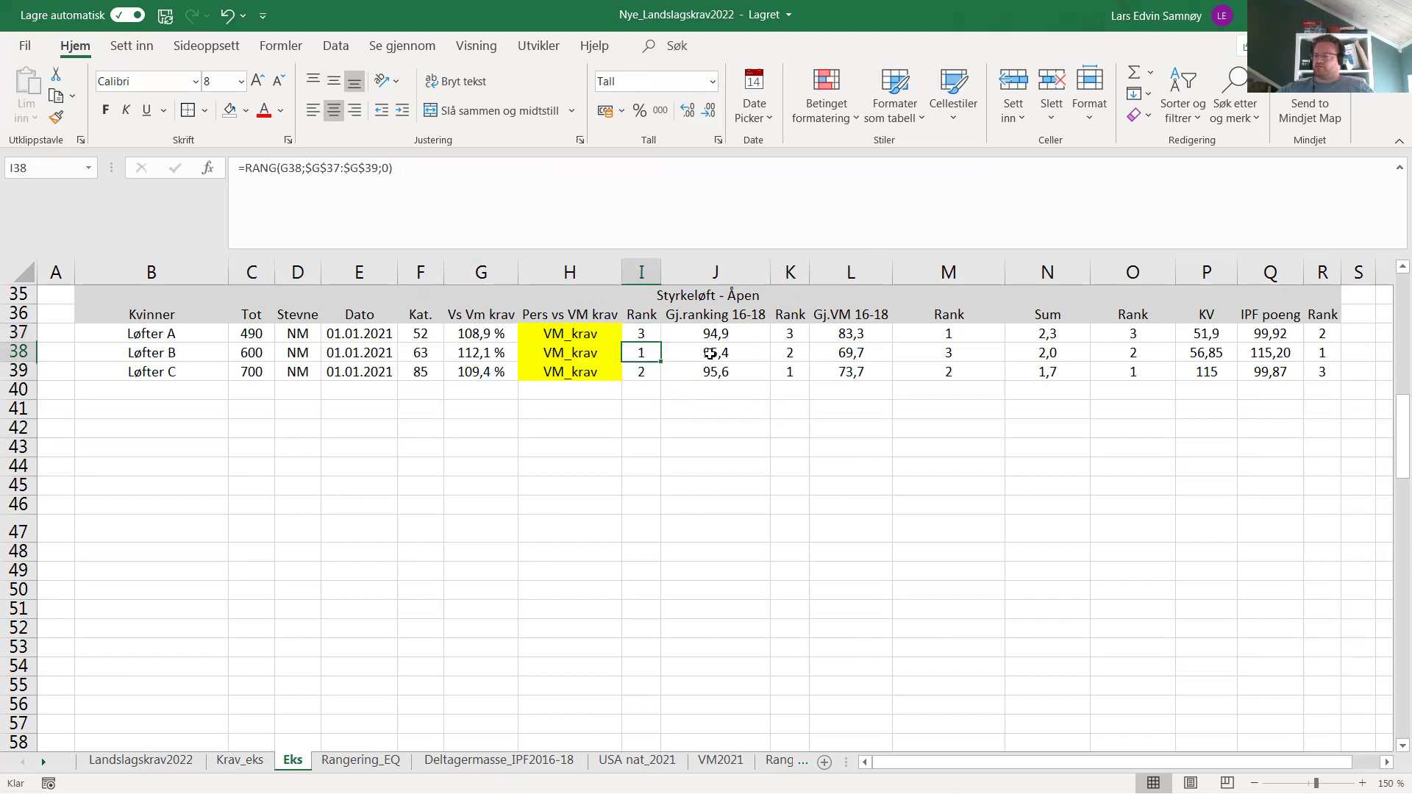
left_click(492, 354)
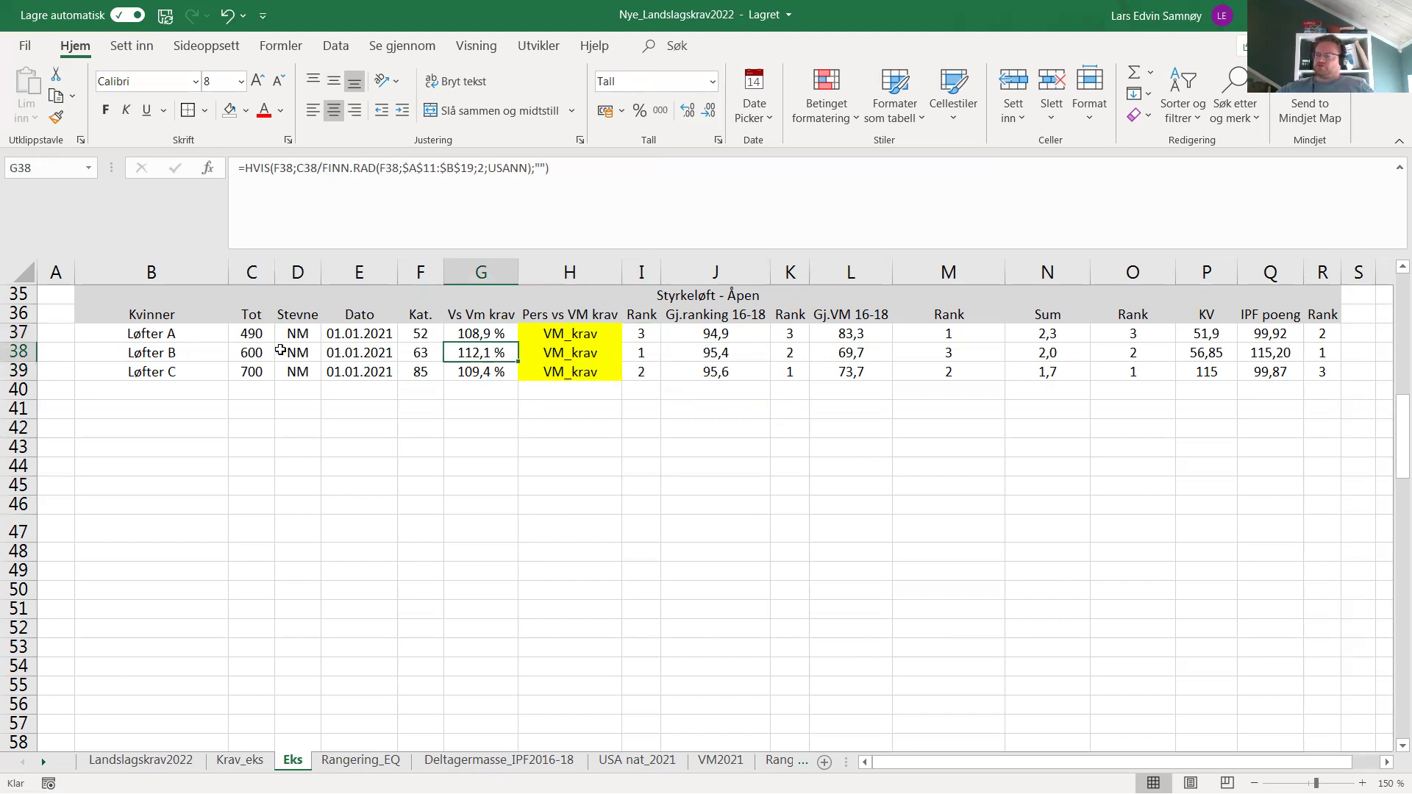
left_click(252, 350)
left_click(184, 354)
left_click(258, 352)
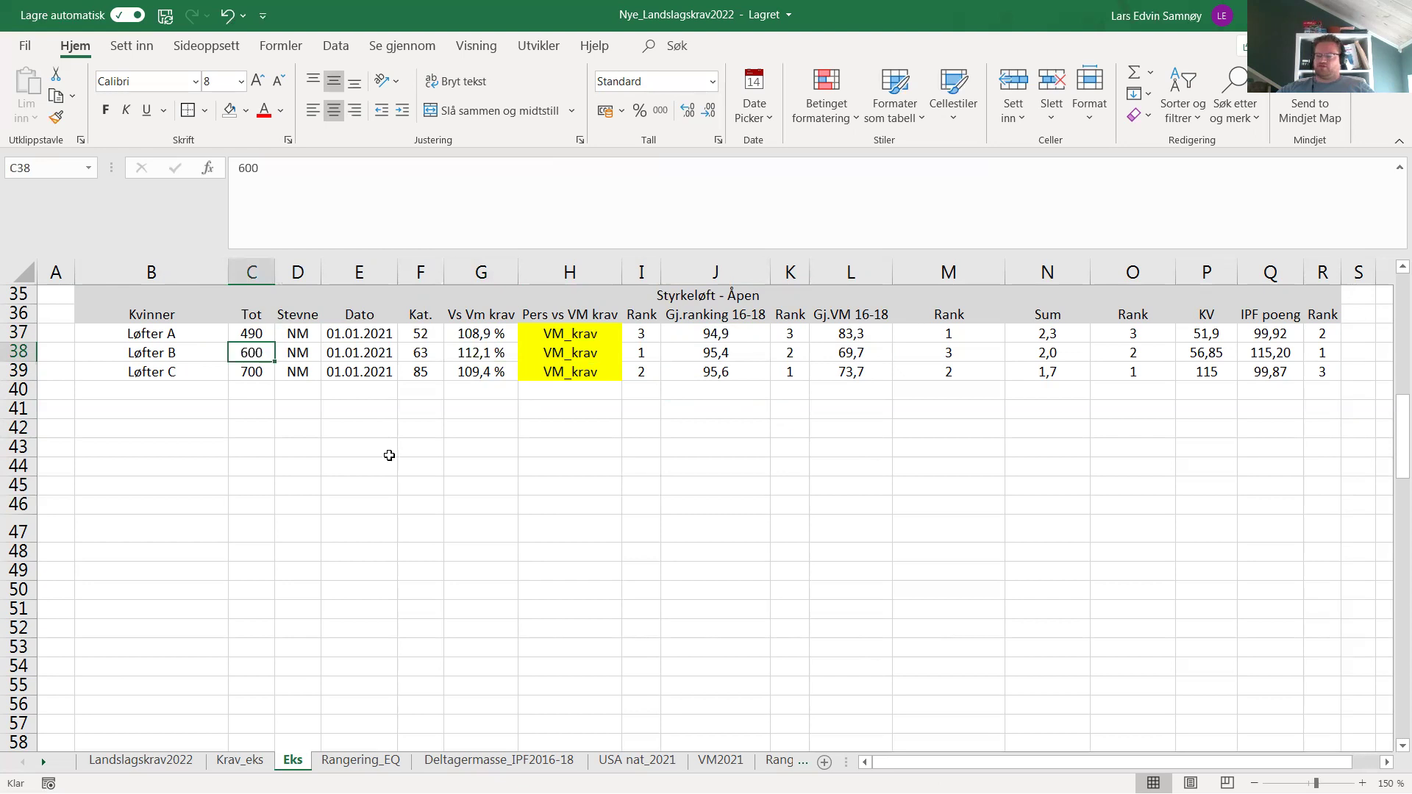
left_click(448, 353)
left_click(435, 353)
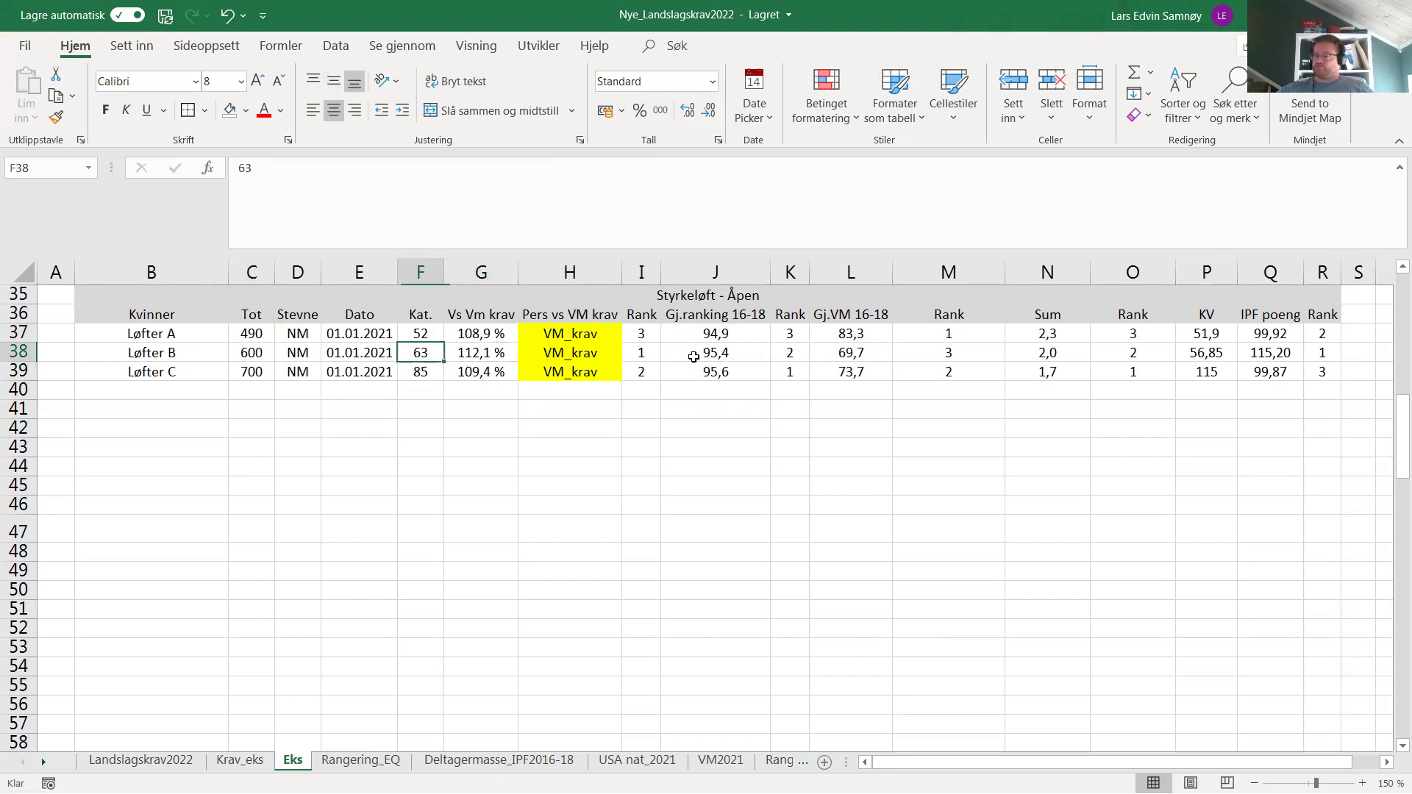
left_click(638, 354)
left_click(495, 353)
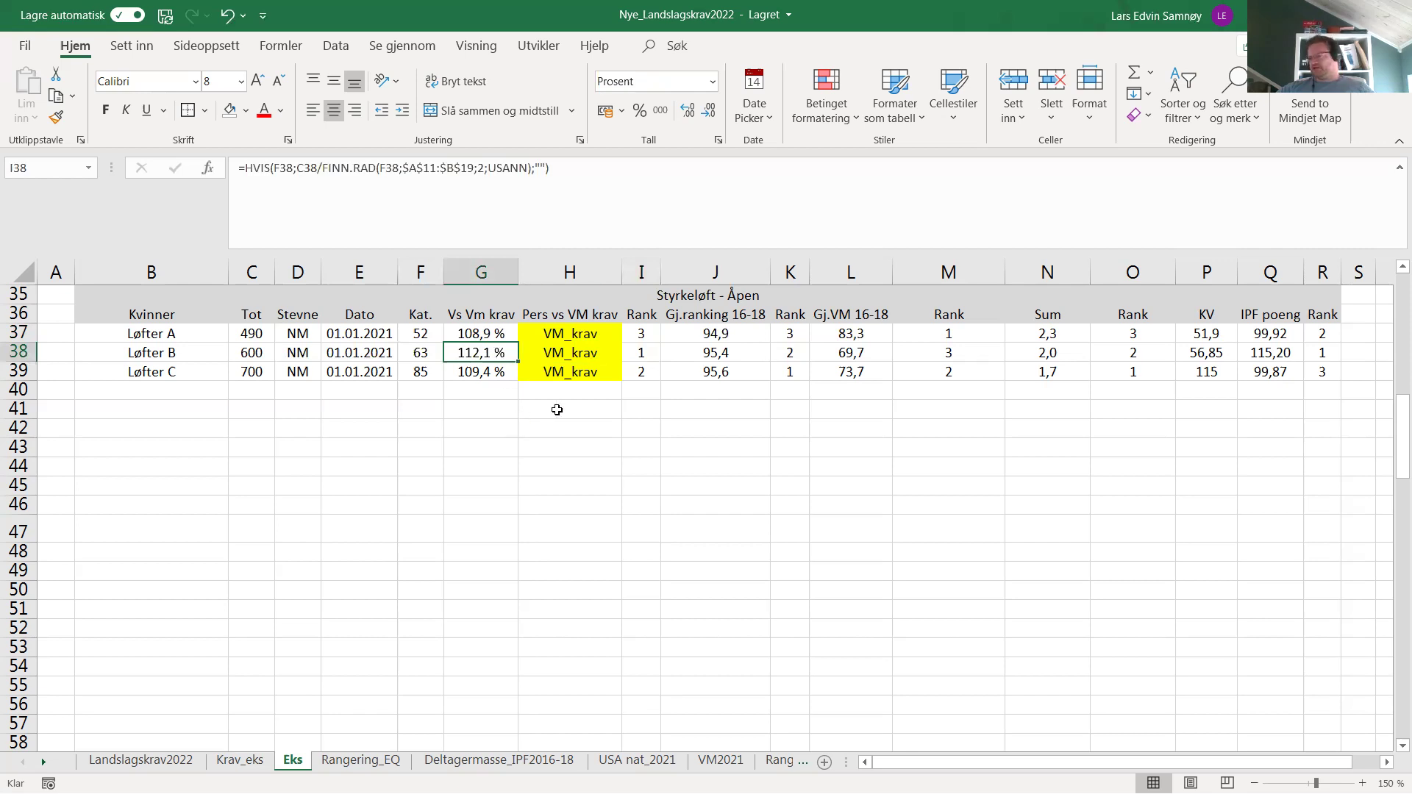
- Examine Løfter B's Gj.ranking 16-18 formula in J38, its column heading and the resulting rank formula in K38
left_click(789, 355)
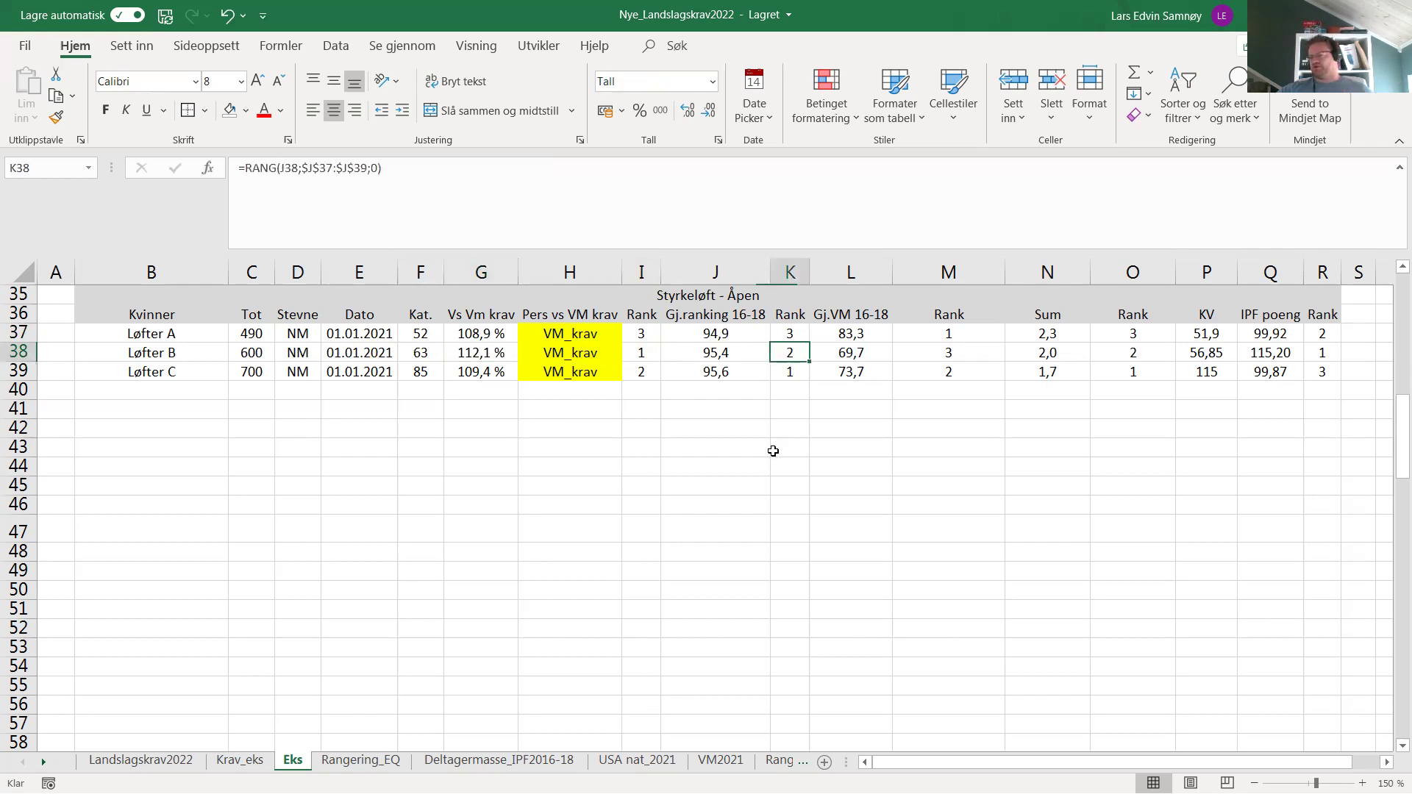
left_click(735, 357)
left_click_drag(738, 338, 732, 372)
left_click(735, 351)
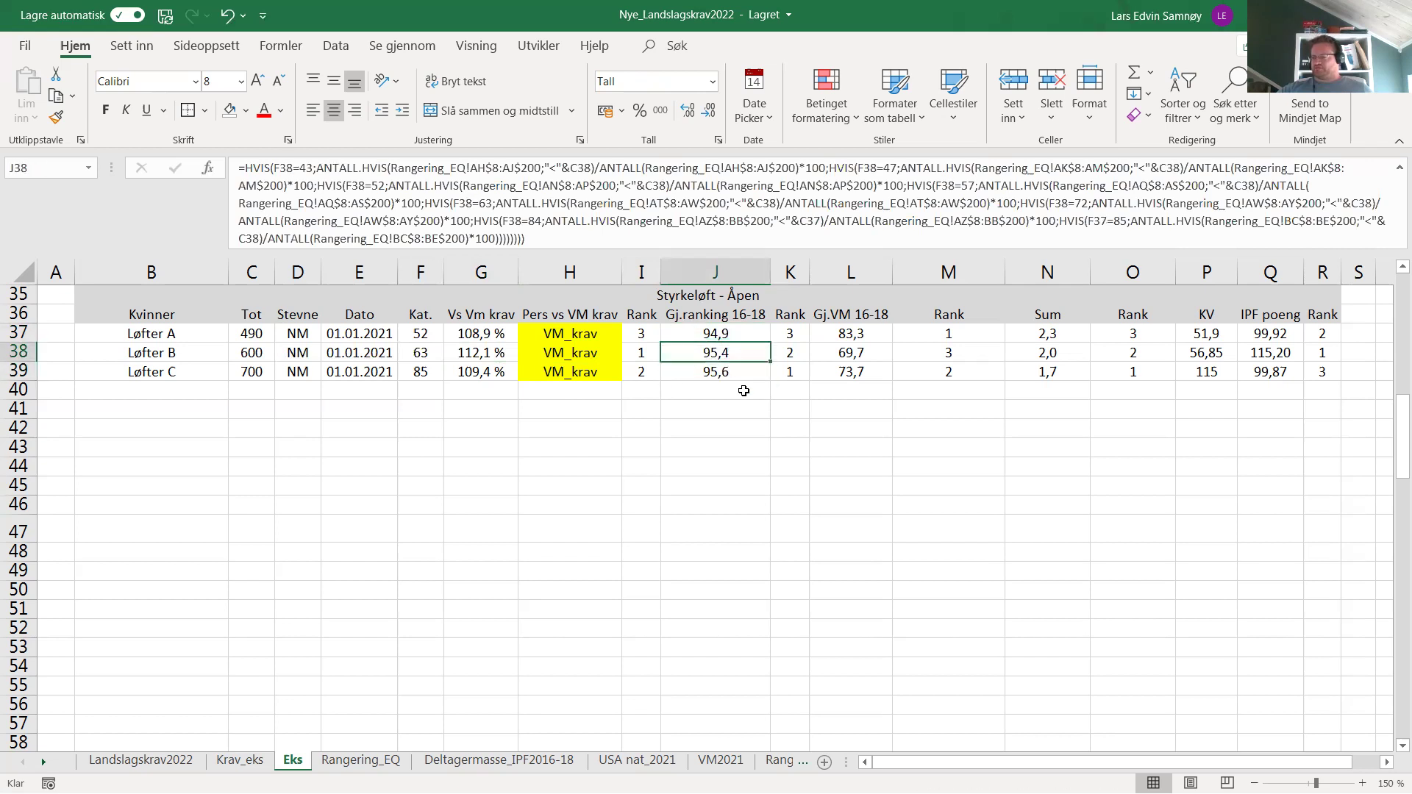
key("Up")
key("Up")
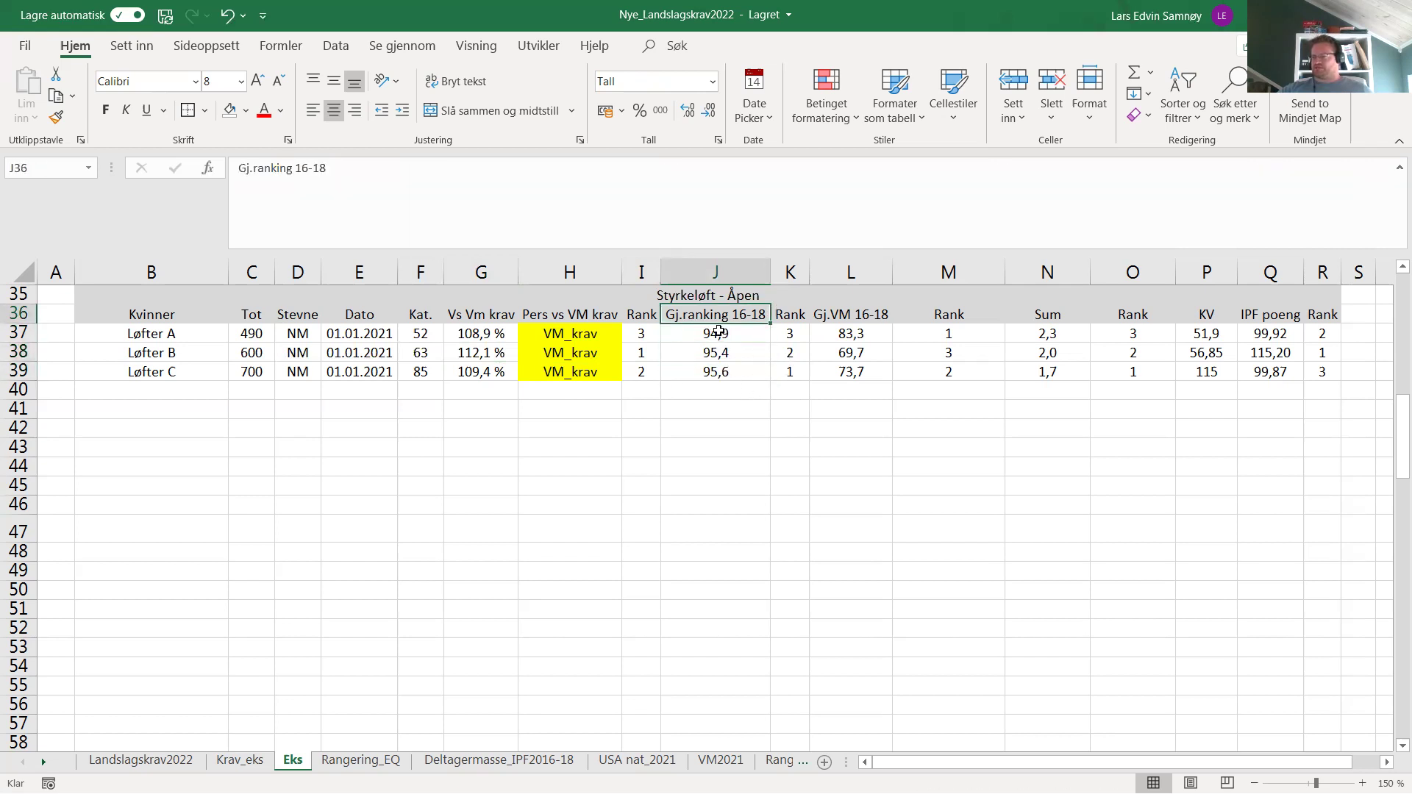
left_click(754, 355)
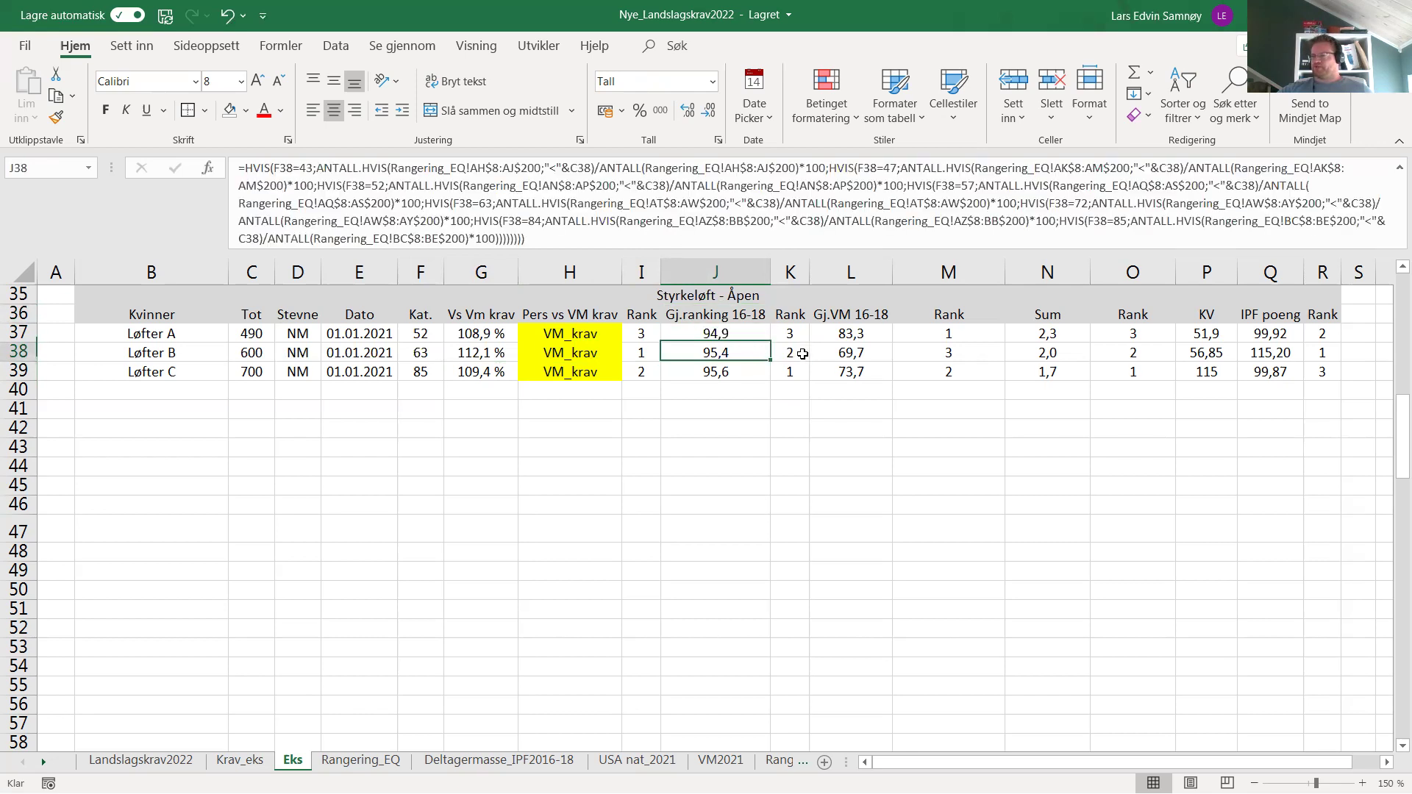
left_click(803, 354)
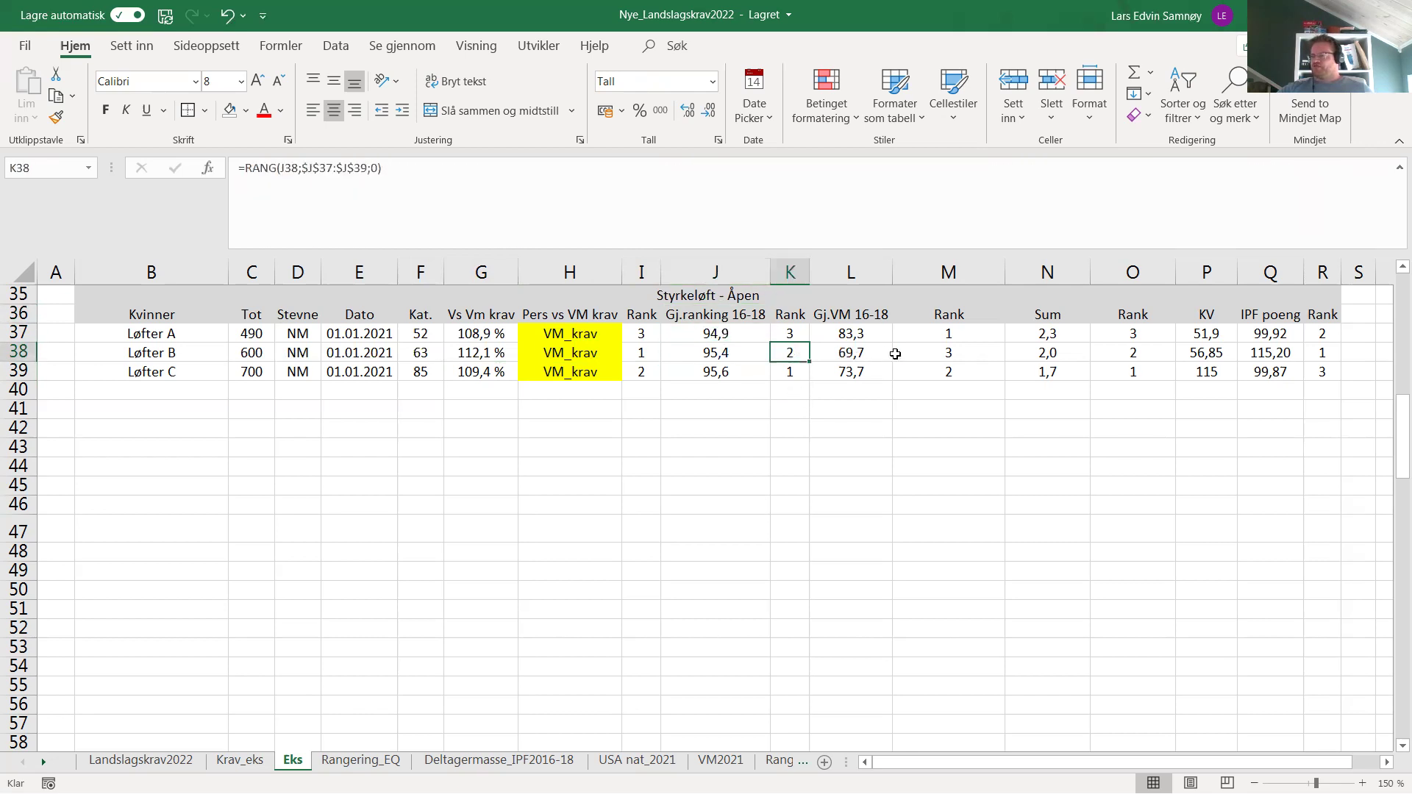
- Compare the three lifters' ranks for Gj.VM 16-18 in column M and check Løfter A's total
left_click(936, 354)
left_click(947, 337)
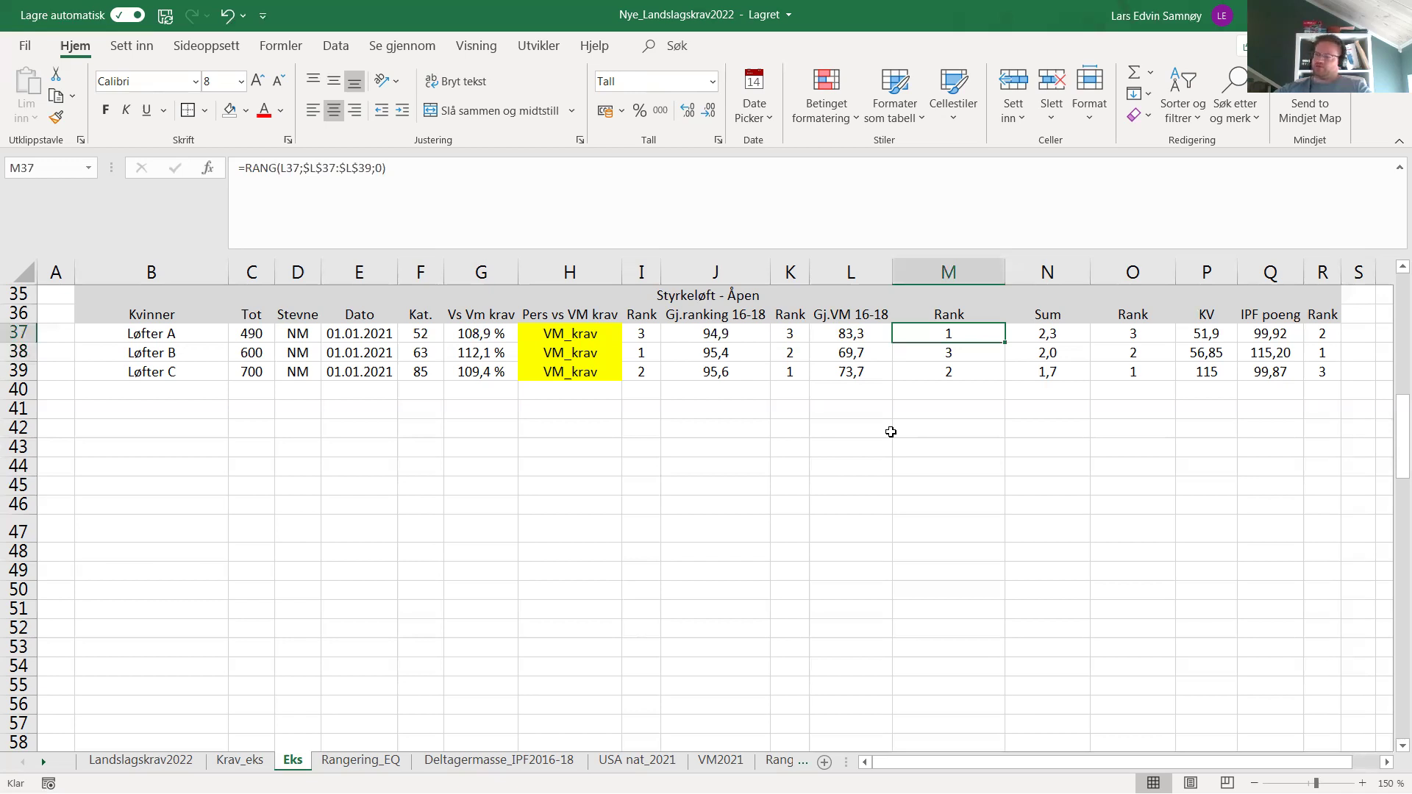
left_click(262, 334)
left_click(919, 335)
left_click(961, 353)
left_click(961, 372)
left_click(960, 335)
left_click(961, 353)
left_click(962, 371)
- Examine the Sum and Rank columns N and O, and check Løfter C's total, category and final rank
left_click_drag(1046, 336, 1103, 371)
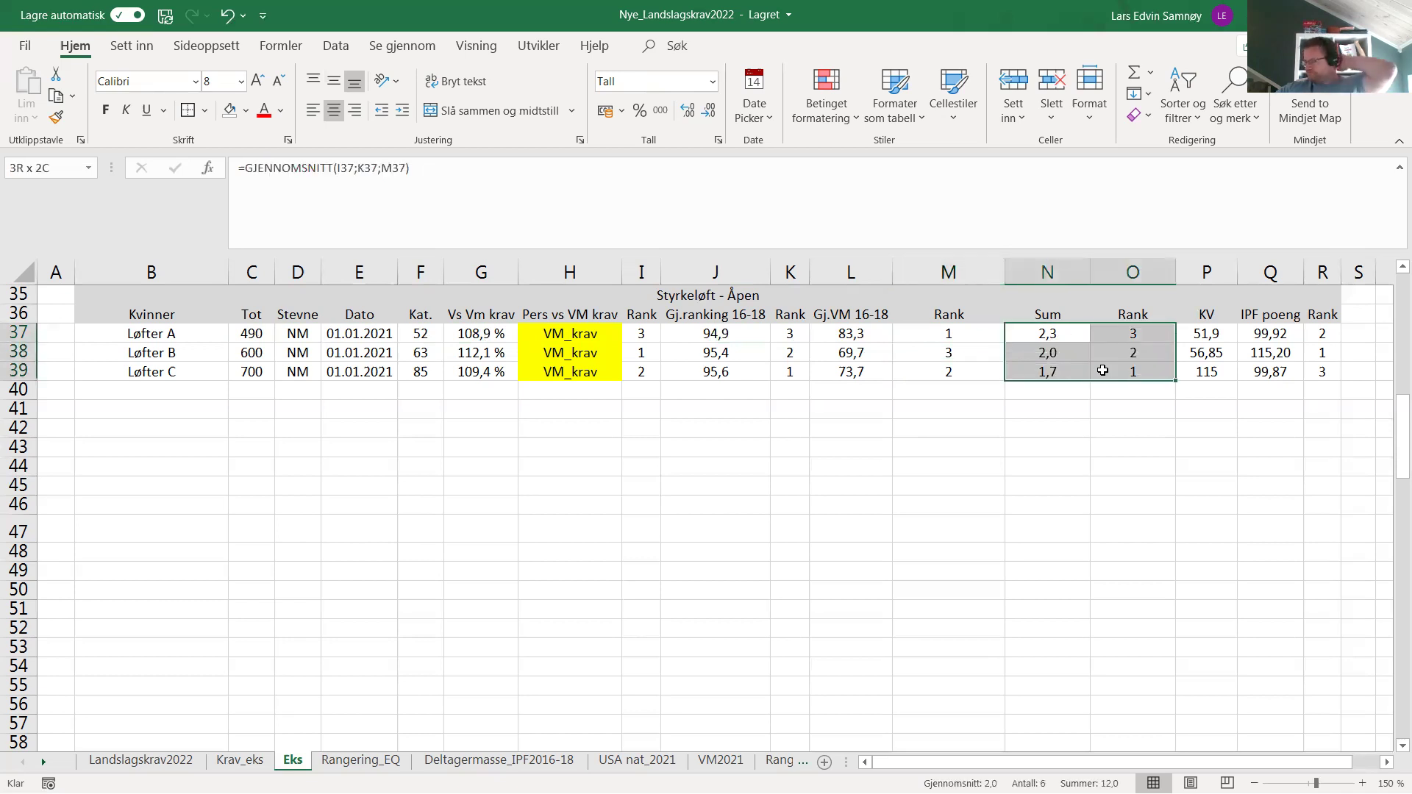
left_click(197, 371)
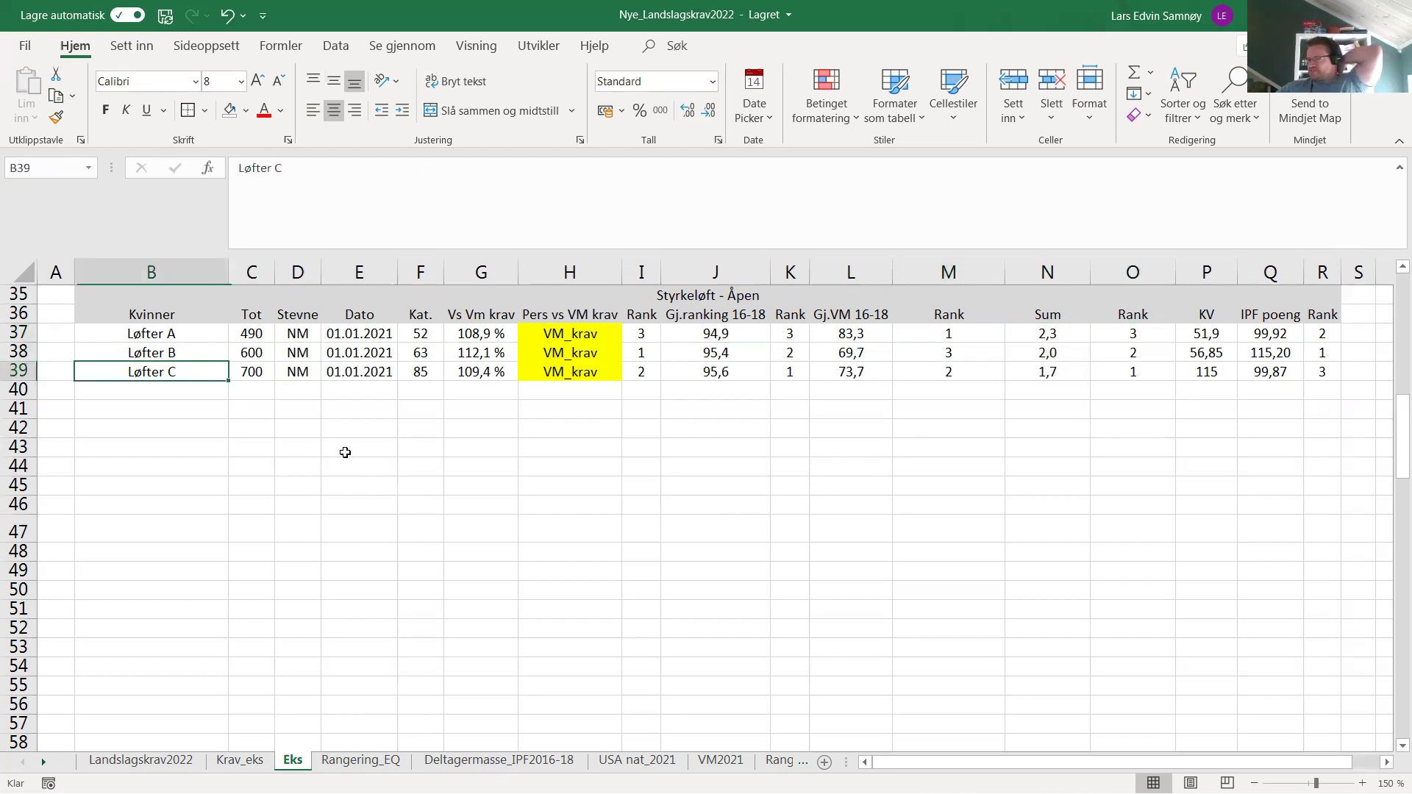
left_click(256, 374)
left_click(423, 377)
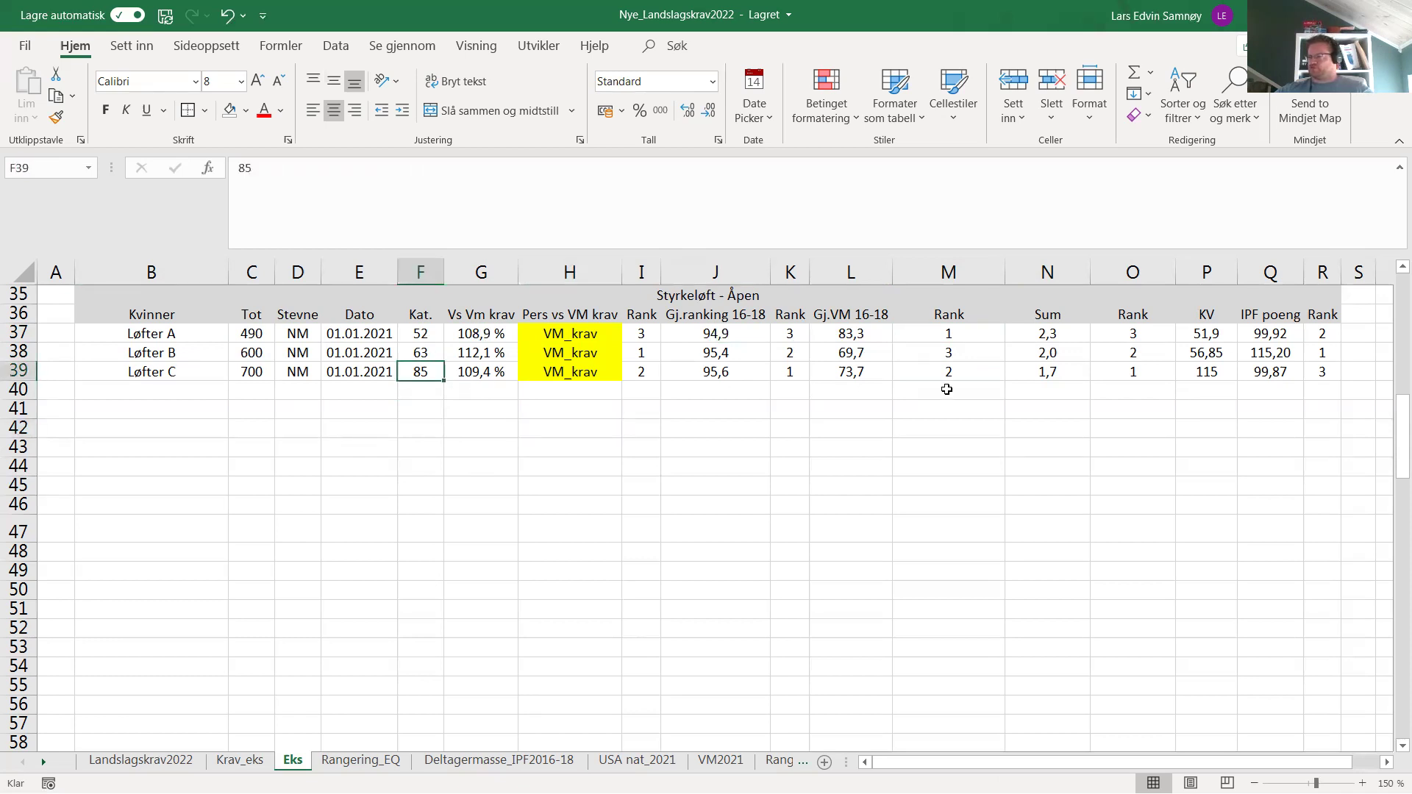
left_click(1122, 372)
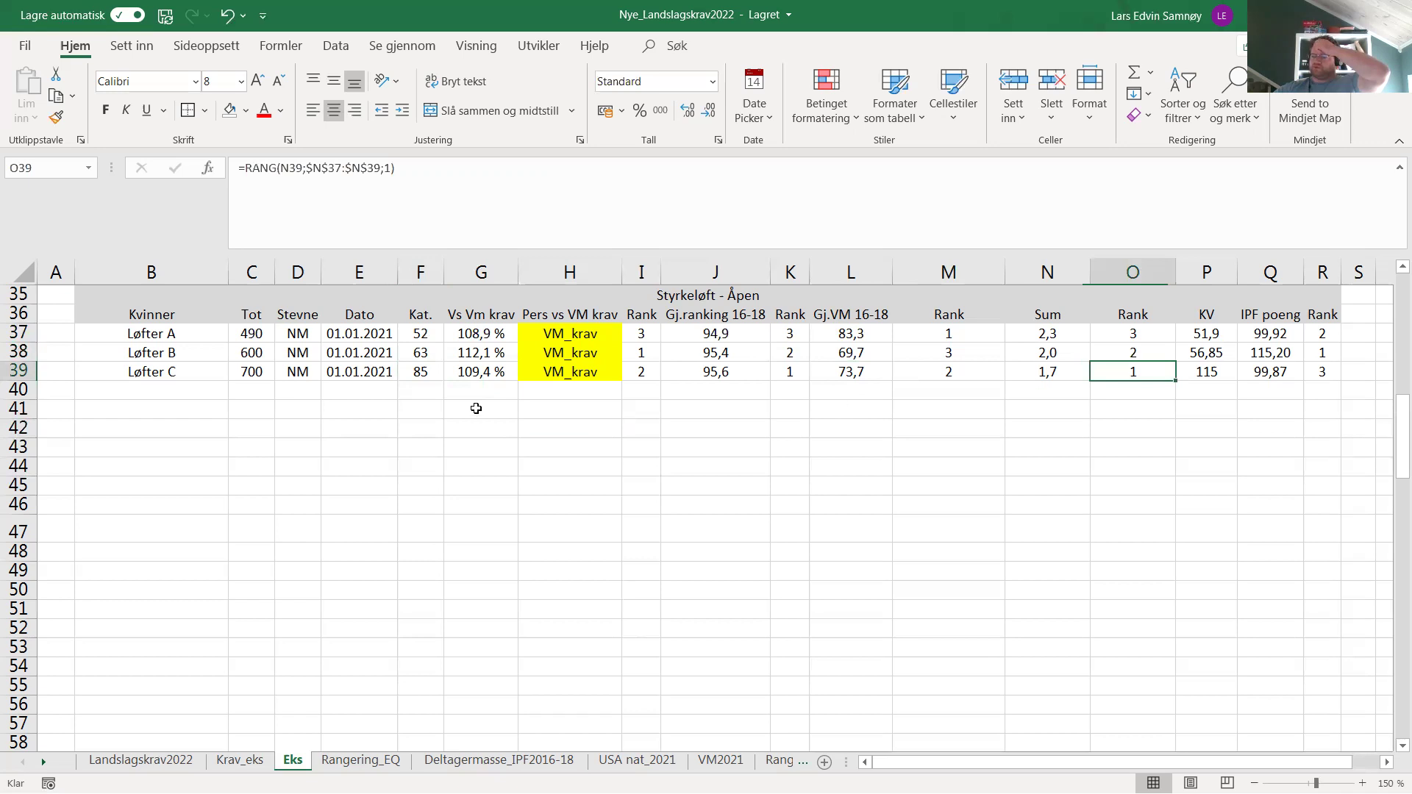
left_click(252, 373)
- Compare the lifters' overall ranking with their IPF poeng in column Q and the points-based rank in column R
left_click_drag(174, 334, 1283, 374)
left_click(1153, 372)
left_click(1324, 372)
left_click(1324, 372)
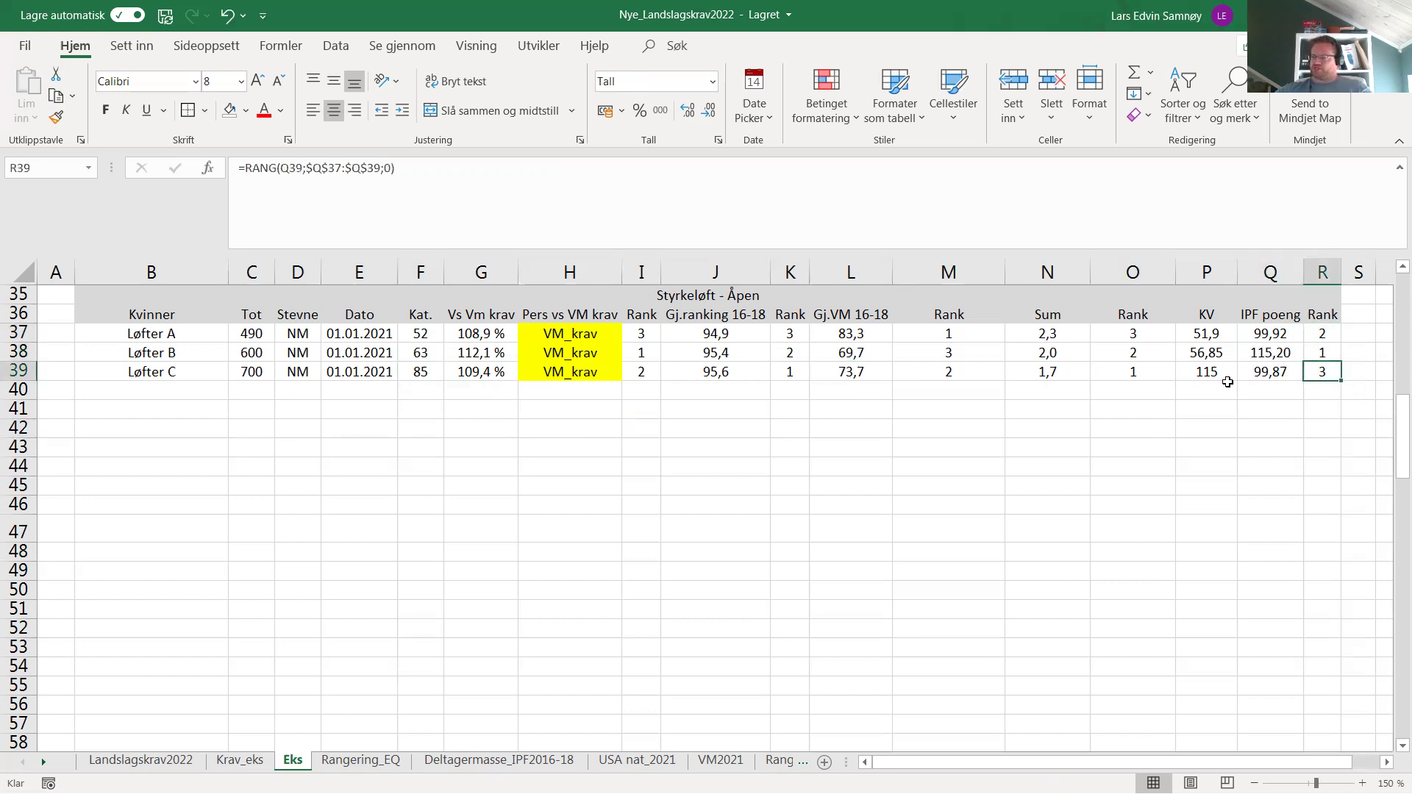
left_click_drag(1206, 334, 1278, 375)
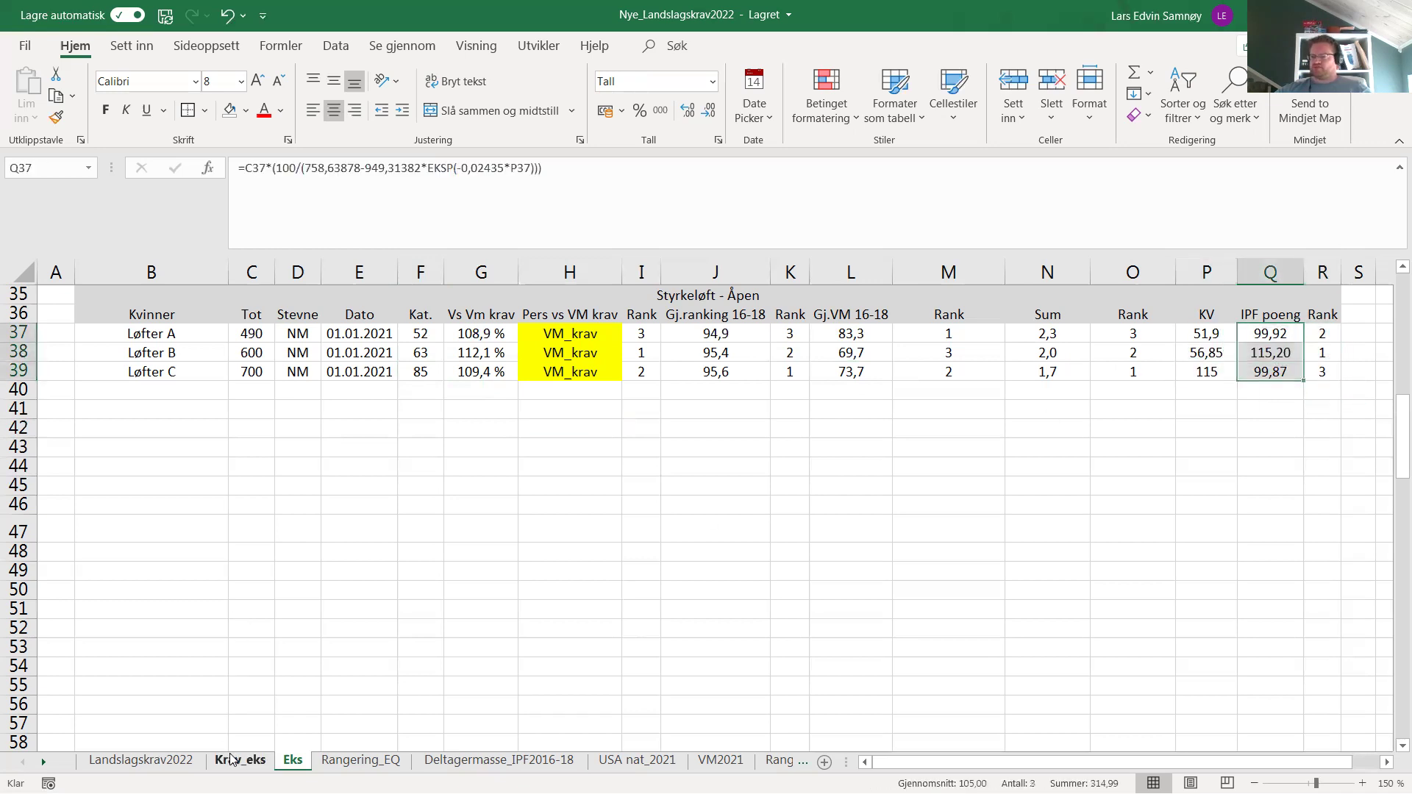
- Open the Krav_eks sheet, view the women's Poengeks. block, and compare the VM nytt entries for classes 43 and 47 in B5 and C5
left_click(232, 759)
left_click_drag(398, 342, 425, 375)
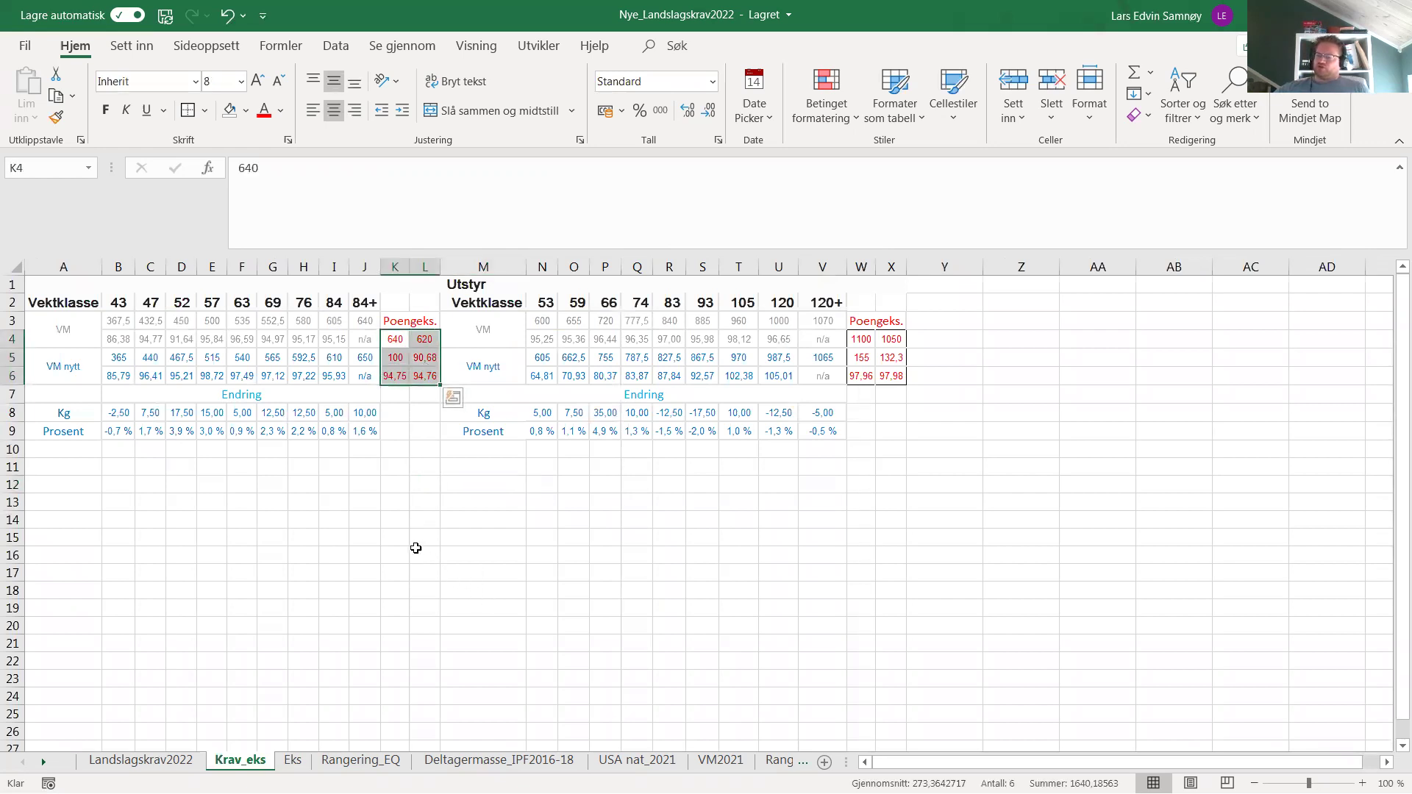
left_click(119, 361)
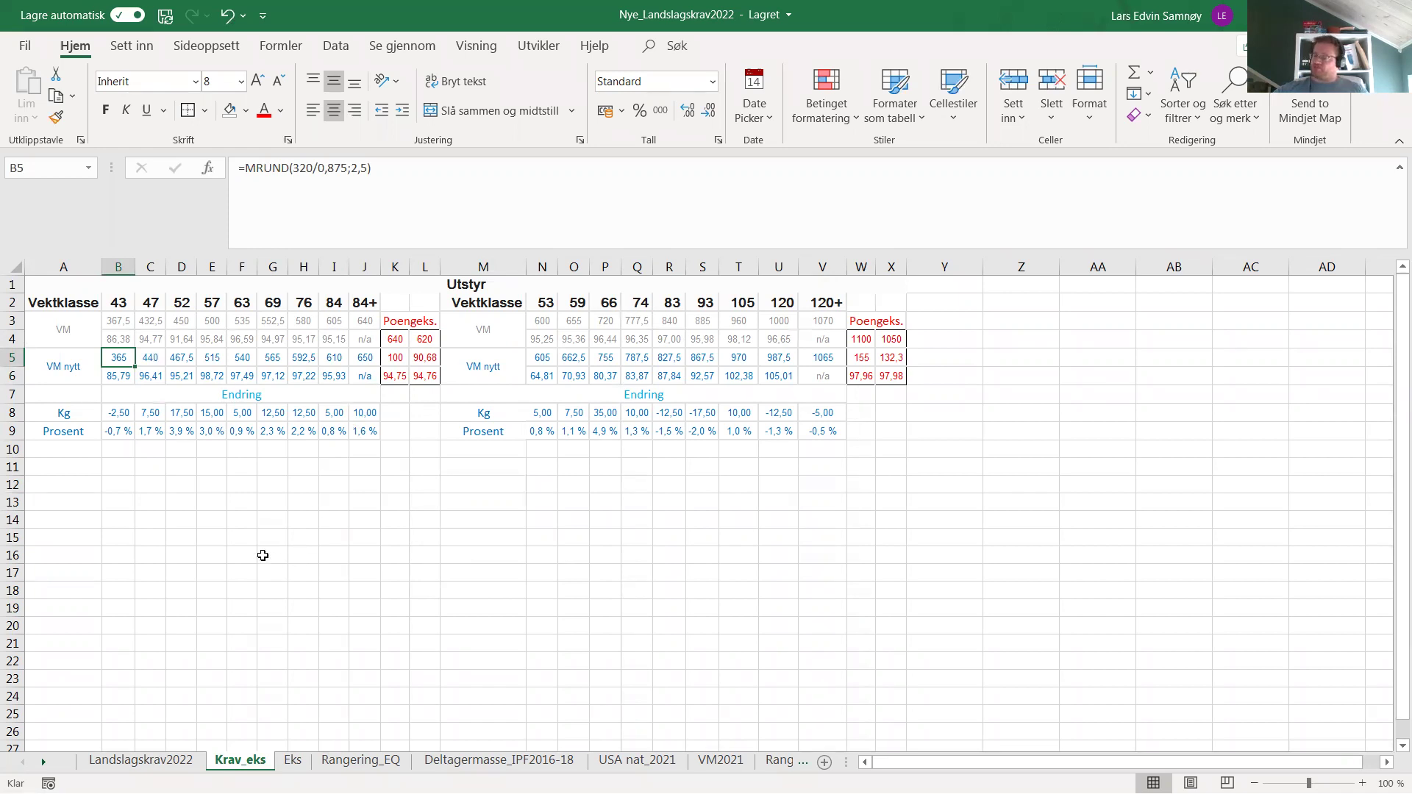
left_click(152, 358)
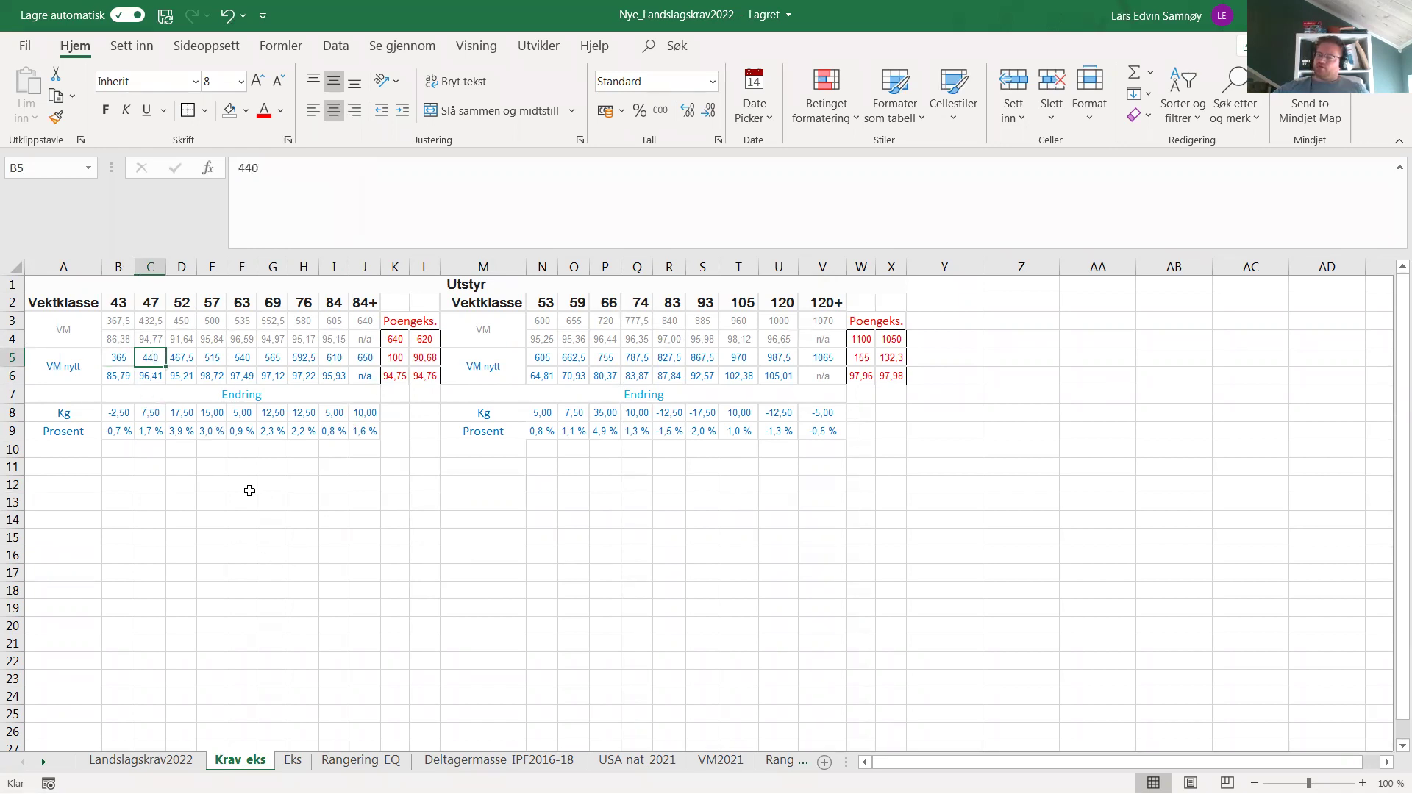
left_click(116, 361)
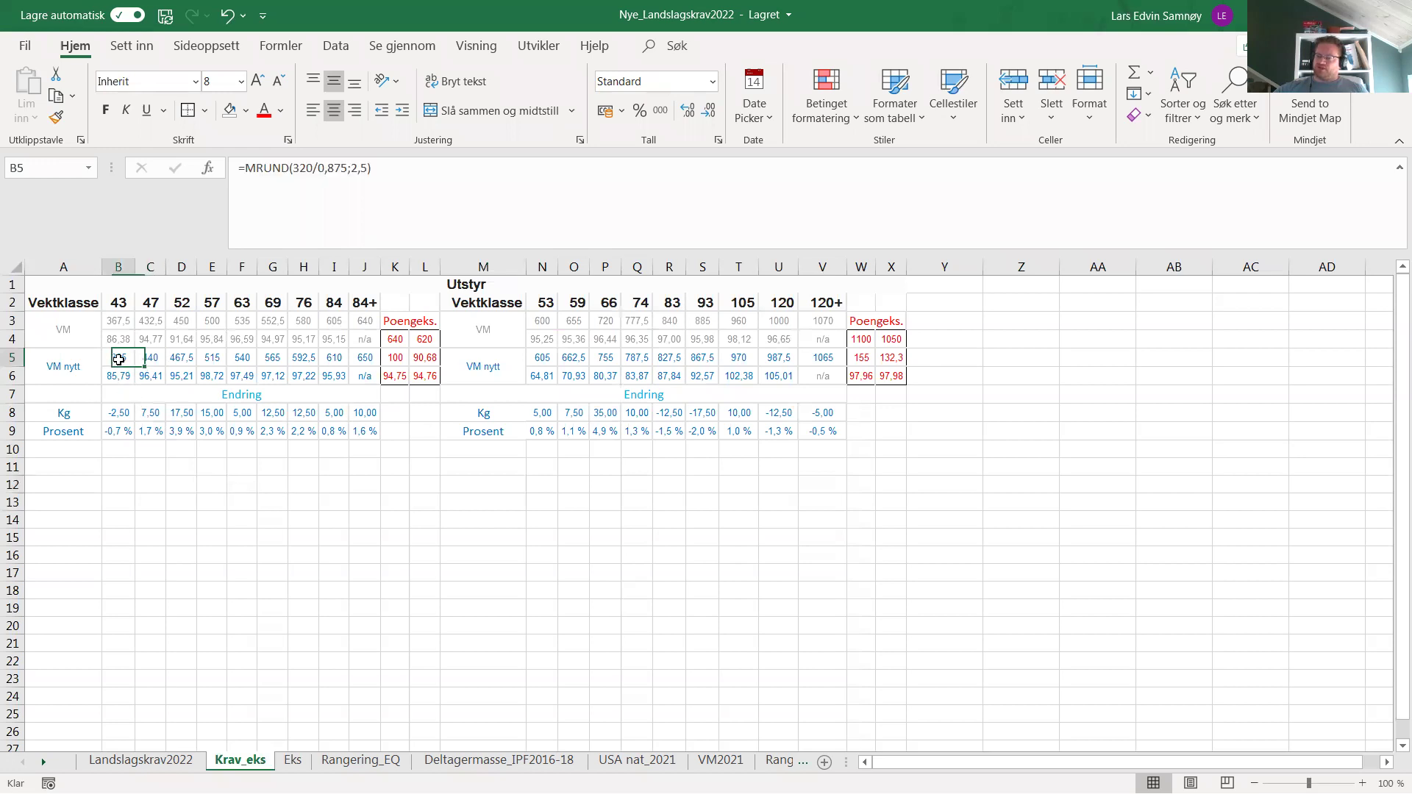
left_click(186, 468)
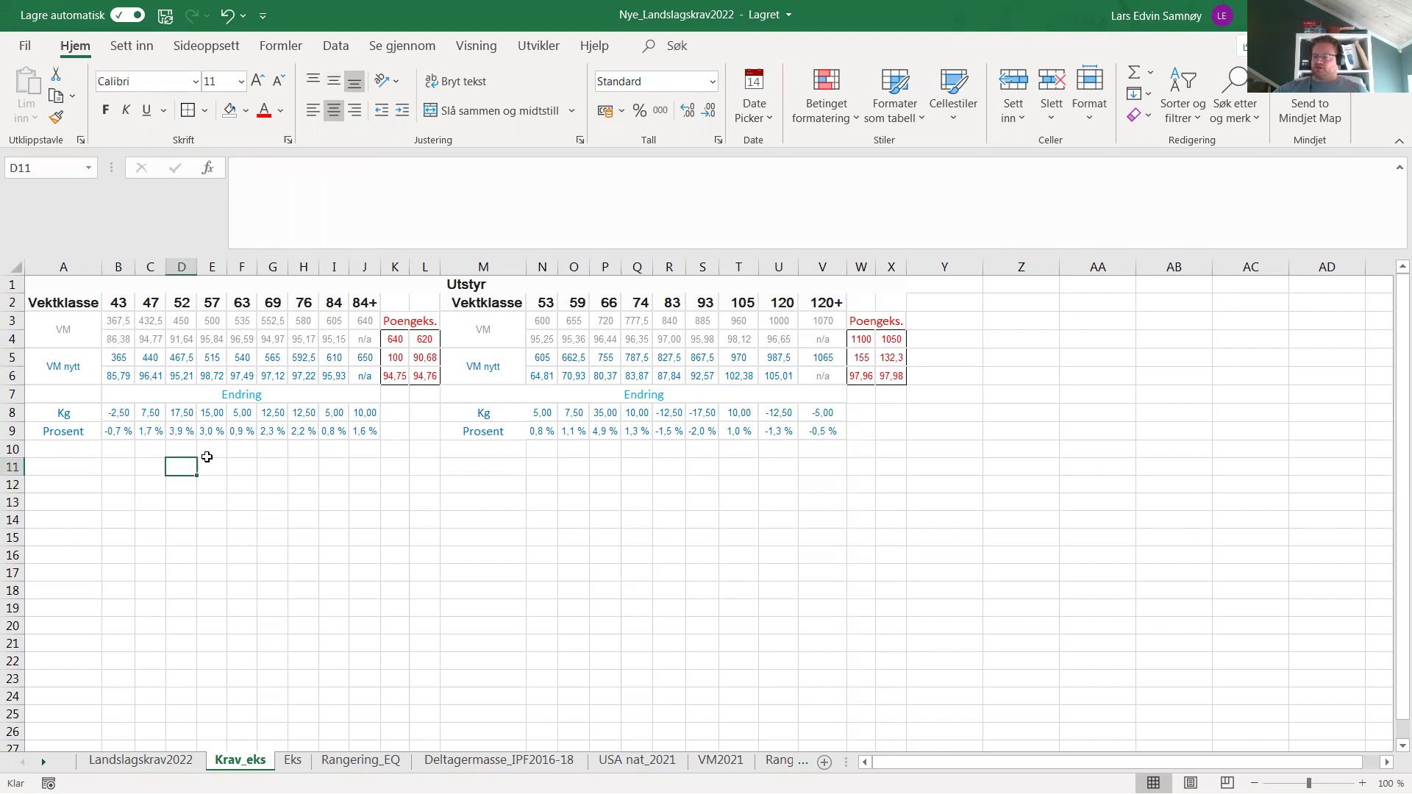
left_click(118, 359)
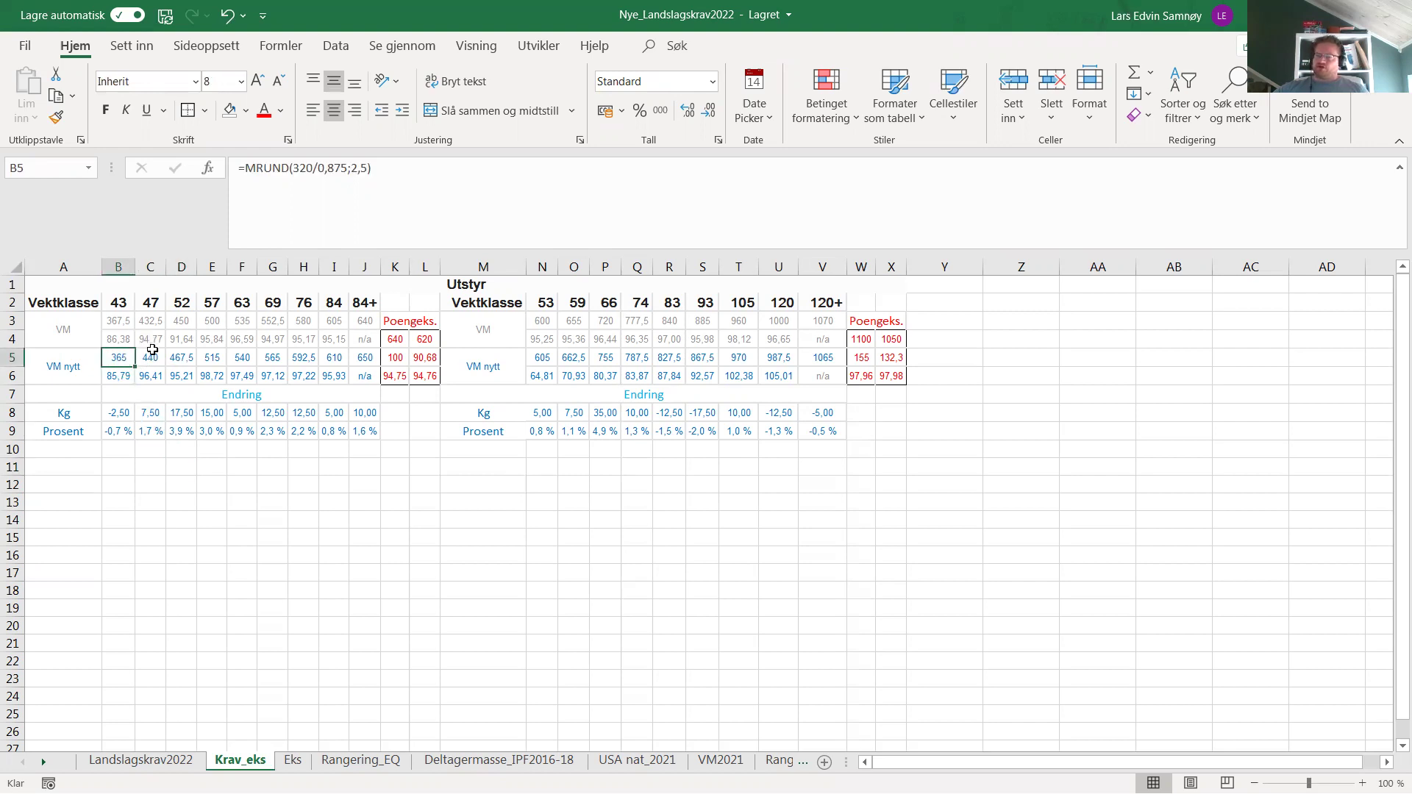
left_click(152, 352)
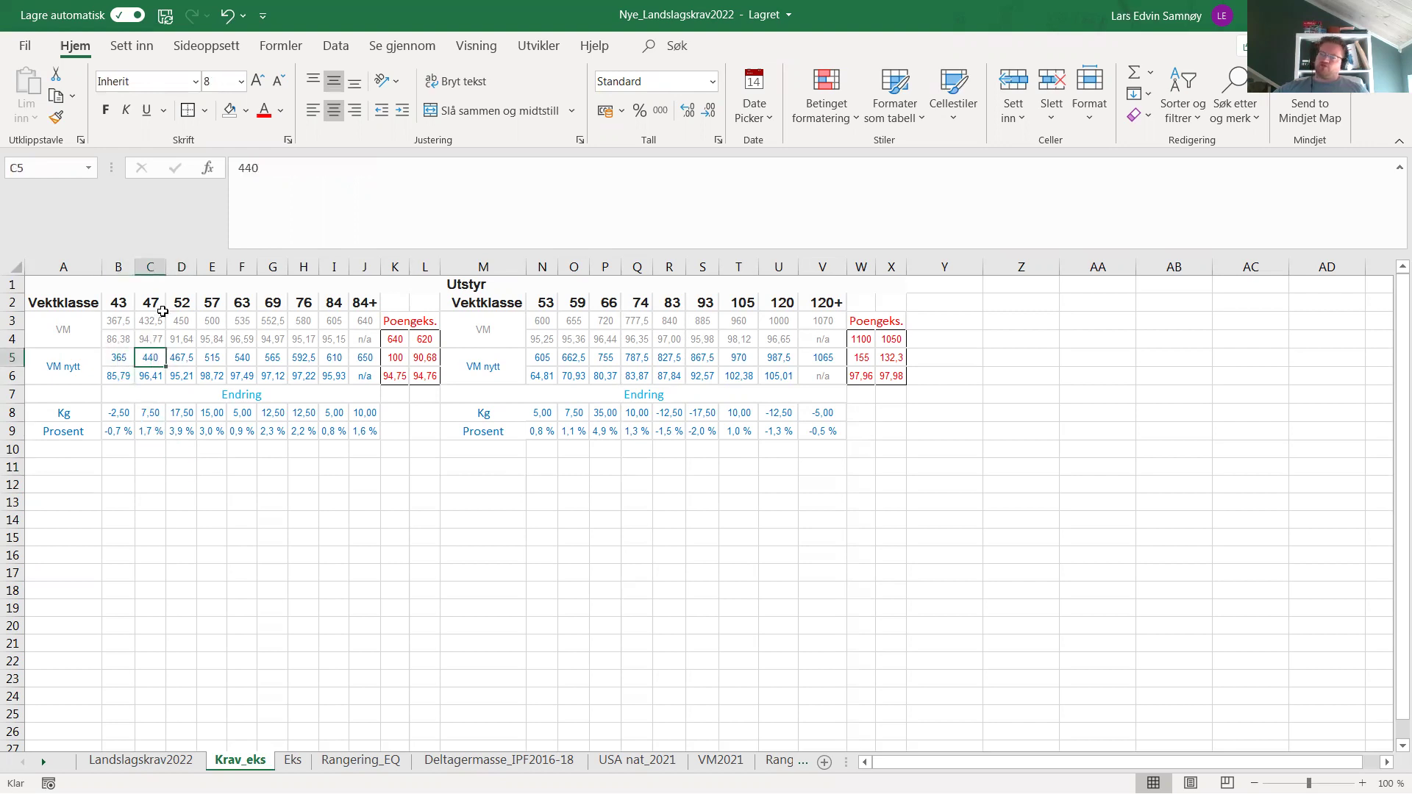
- Review the women's VM nytt requirements for classes 52 to 84+ in row 5 and recheck class 47 in C5
left_click_drag(176, 357, 368, 358)
left_click(181, 357)
left_click_drag(181, 358, 152, 362)
left_click(151, 360)
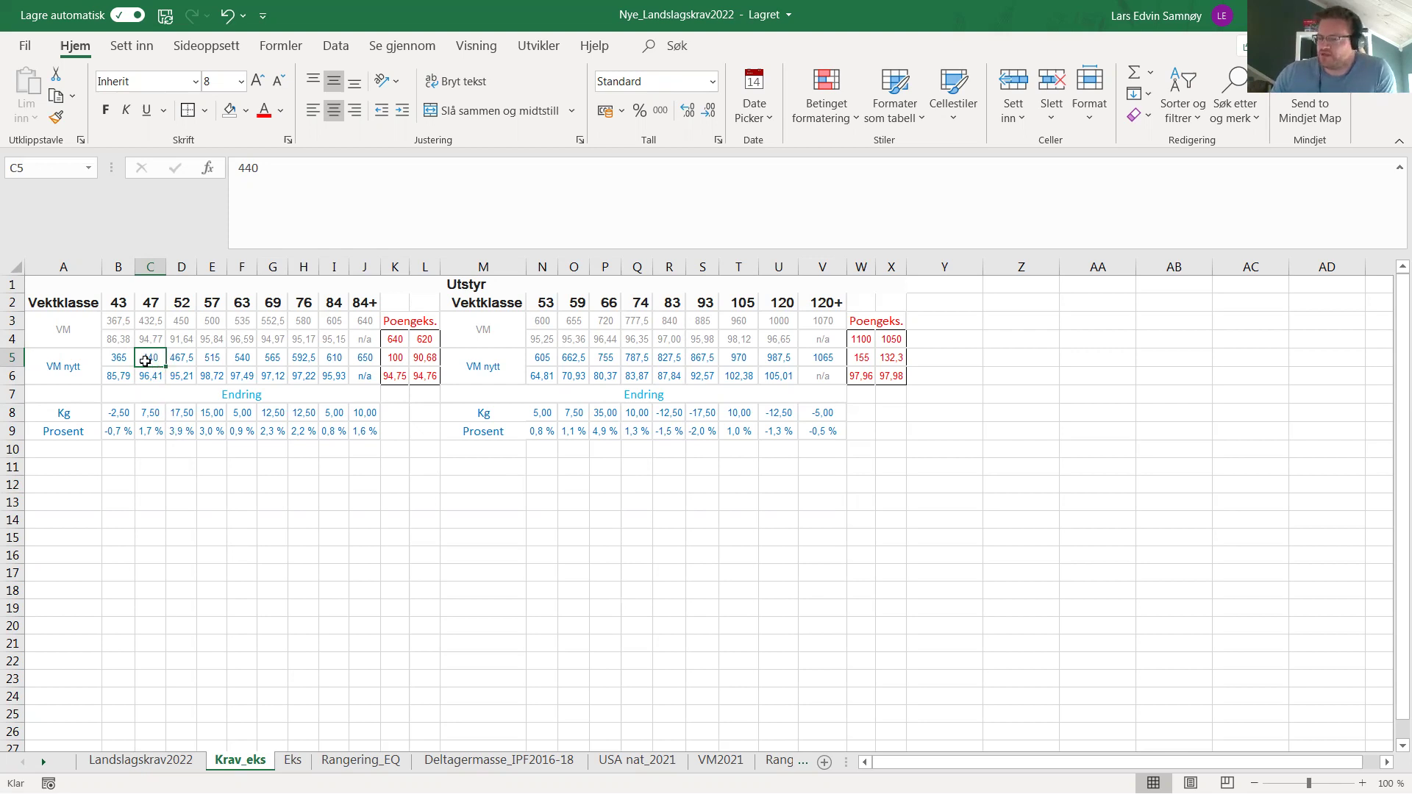
- Examine the women's Poengeks. example in K4:L6, including its row 5 inputs, the points formula in K6 and the total in L4
left_click(402, 357)
left_click(427, 356)
left_click(423, 494)
left_click(400, 358)
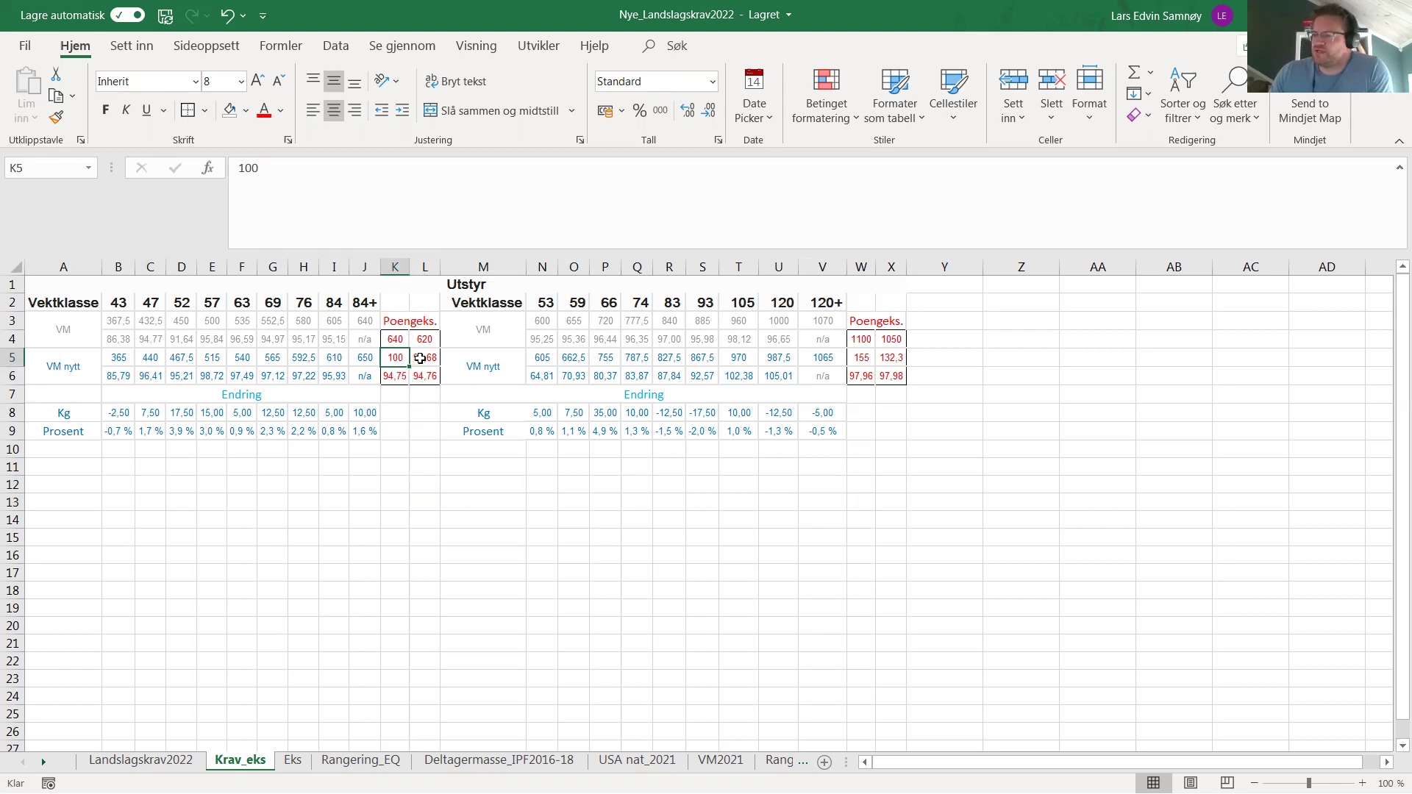
left_click(399, 383)
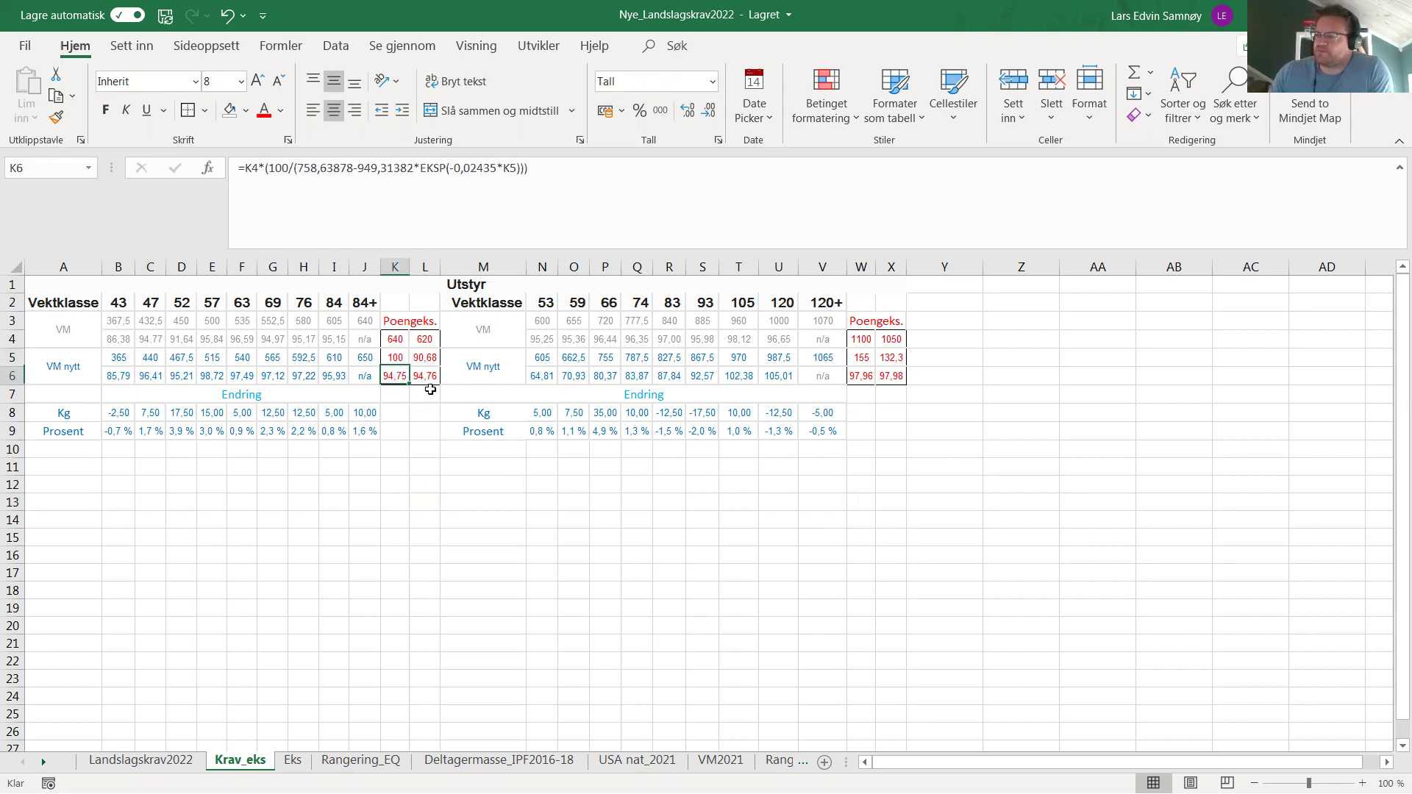
left_click(425, 340)
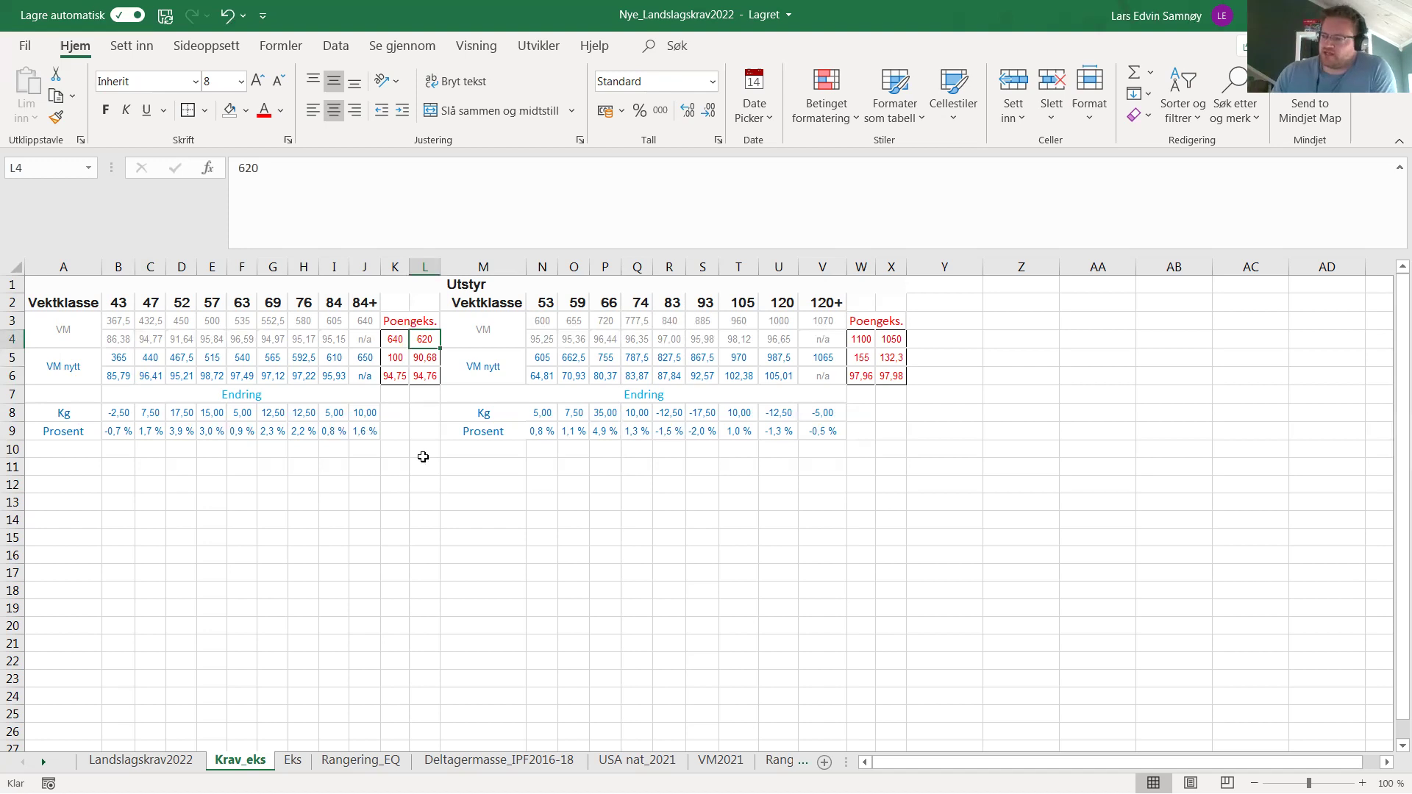
- Compare the women's Poengeks. totals in K4:L4 with the men's totals in W4:X4 and the men's 120+ VM nytt requirement in V5
left_click(404, 337)
left_click(437, 338)
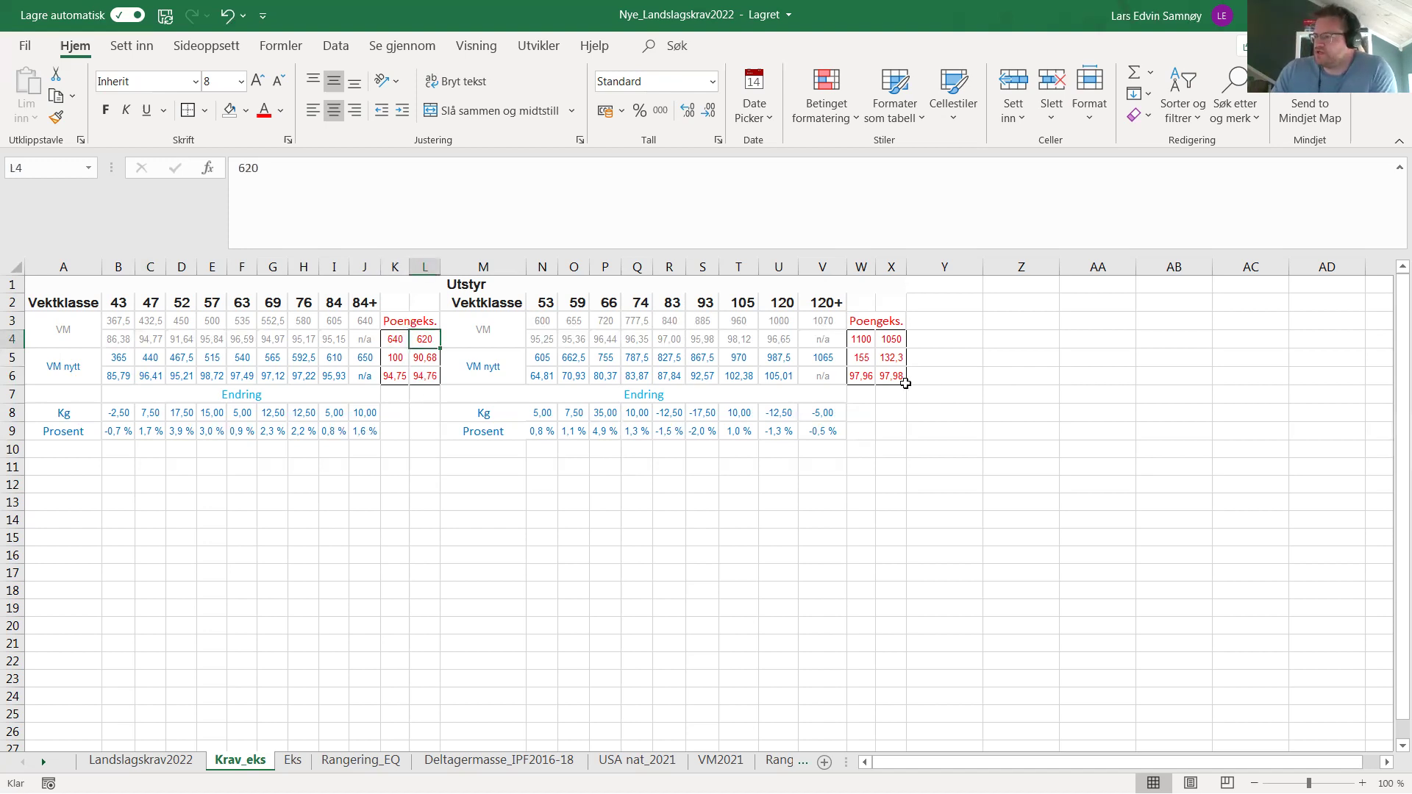
left_click(863, 339)
left_click(860, 339)
left_click(891, 339)
left_click(838, 358)
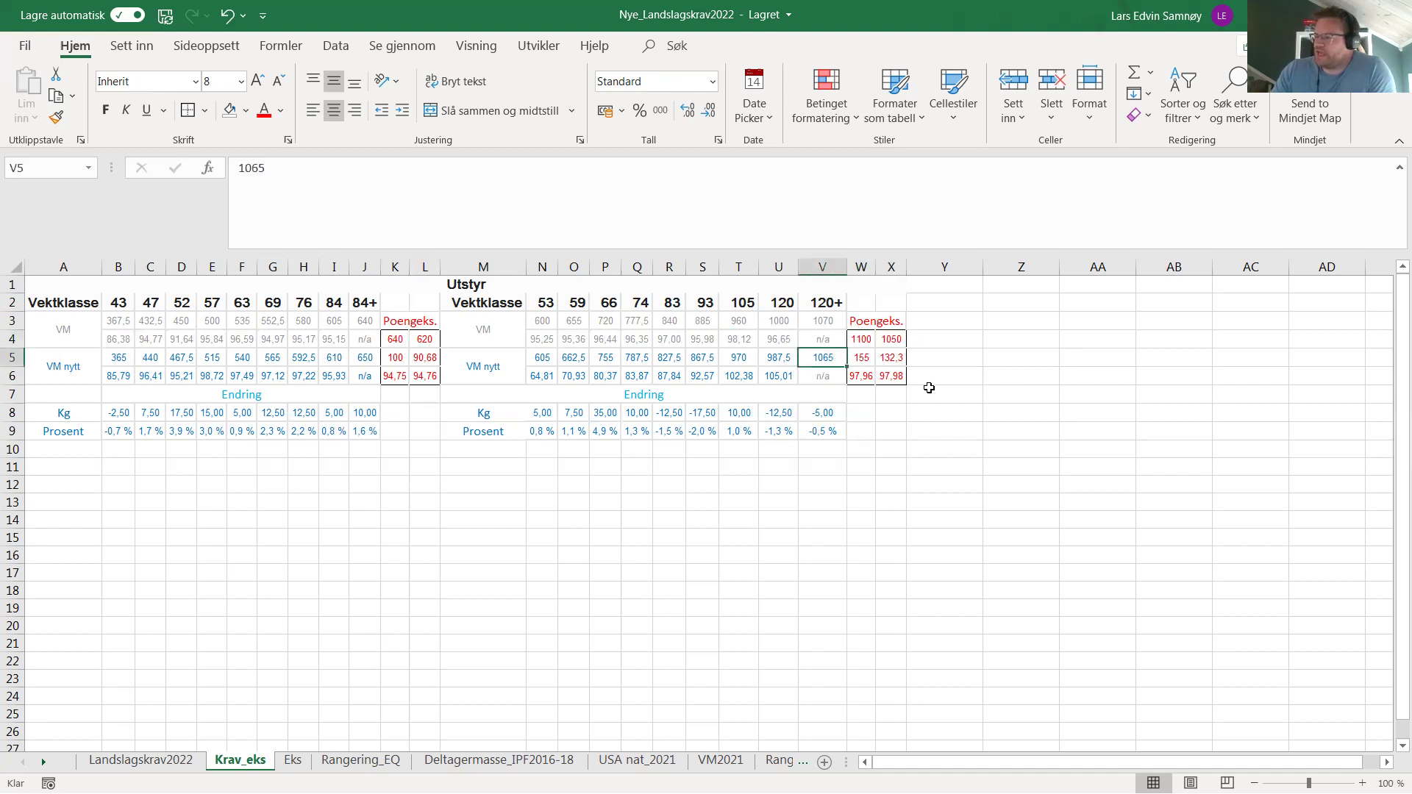
left_click(545, 505)
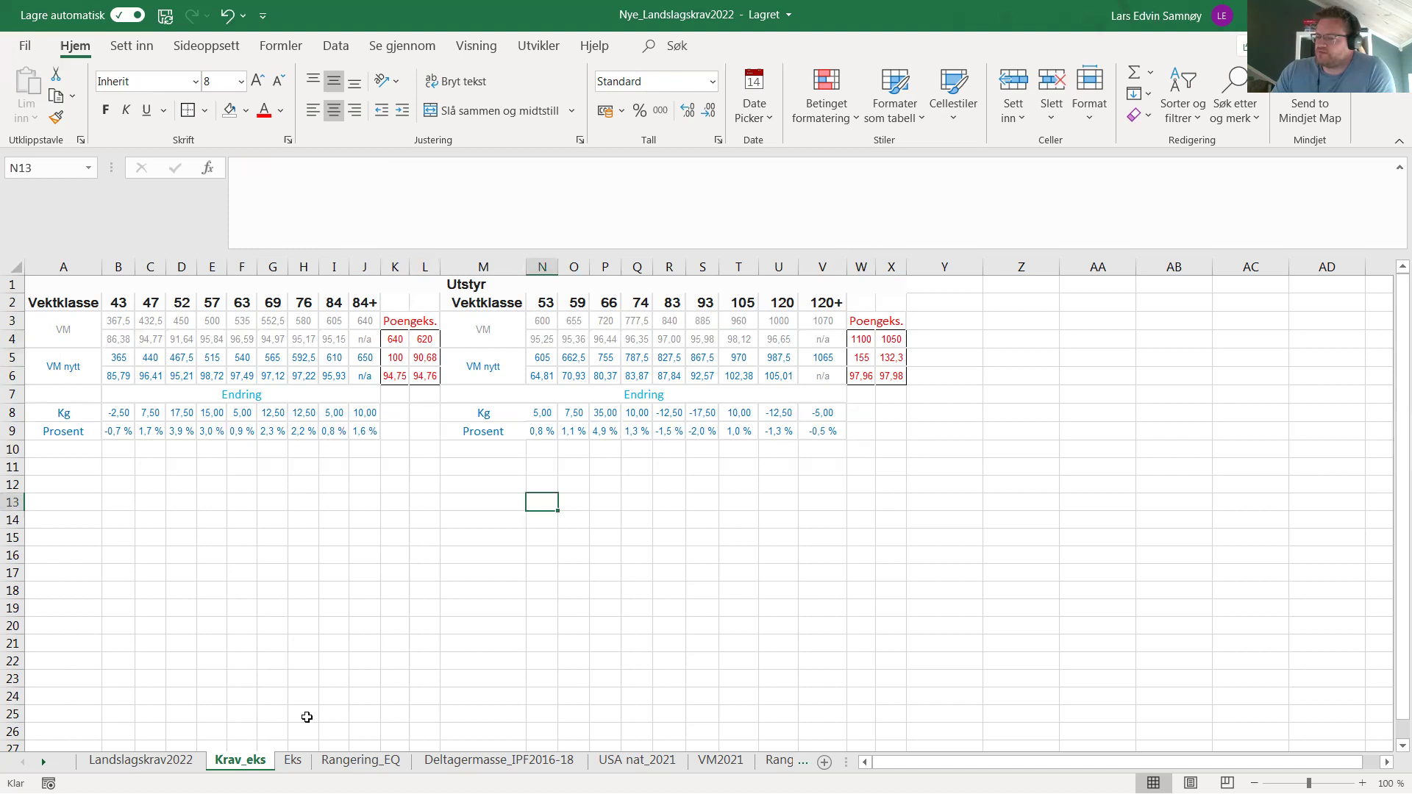
- Open the Rangering_EQ sheet and examine the class 53 results in columns B to D and the class 74 results for 2017 in column K
left_click(361, 760)
left_click_drag(180, 372, 195, 467)
left_click_drag(101, 369, 103, 518)
left_click(133, 371)
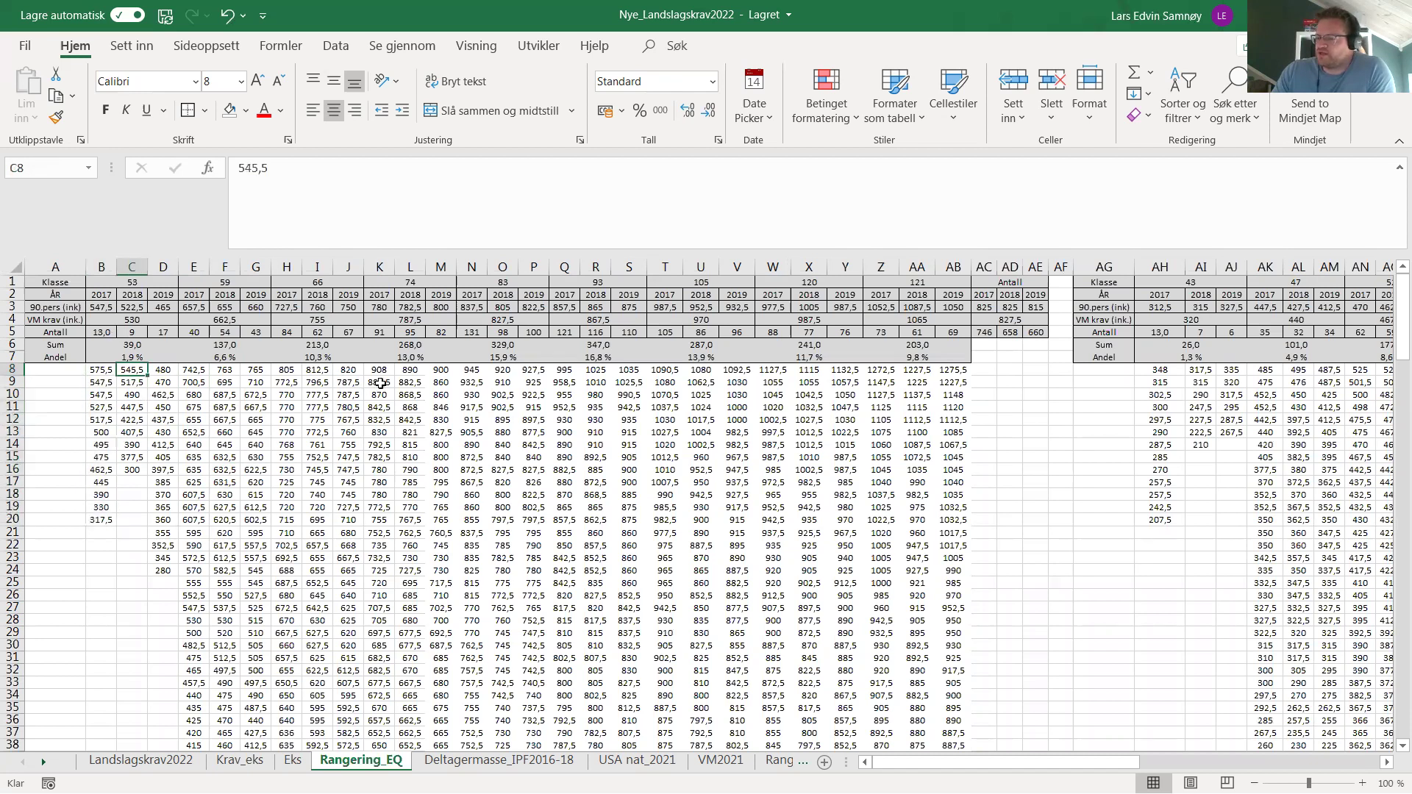
left_click_drag(383, 371, 380, 608)
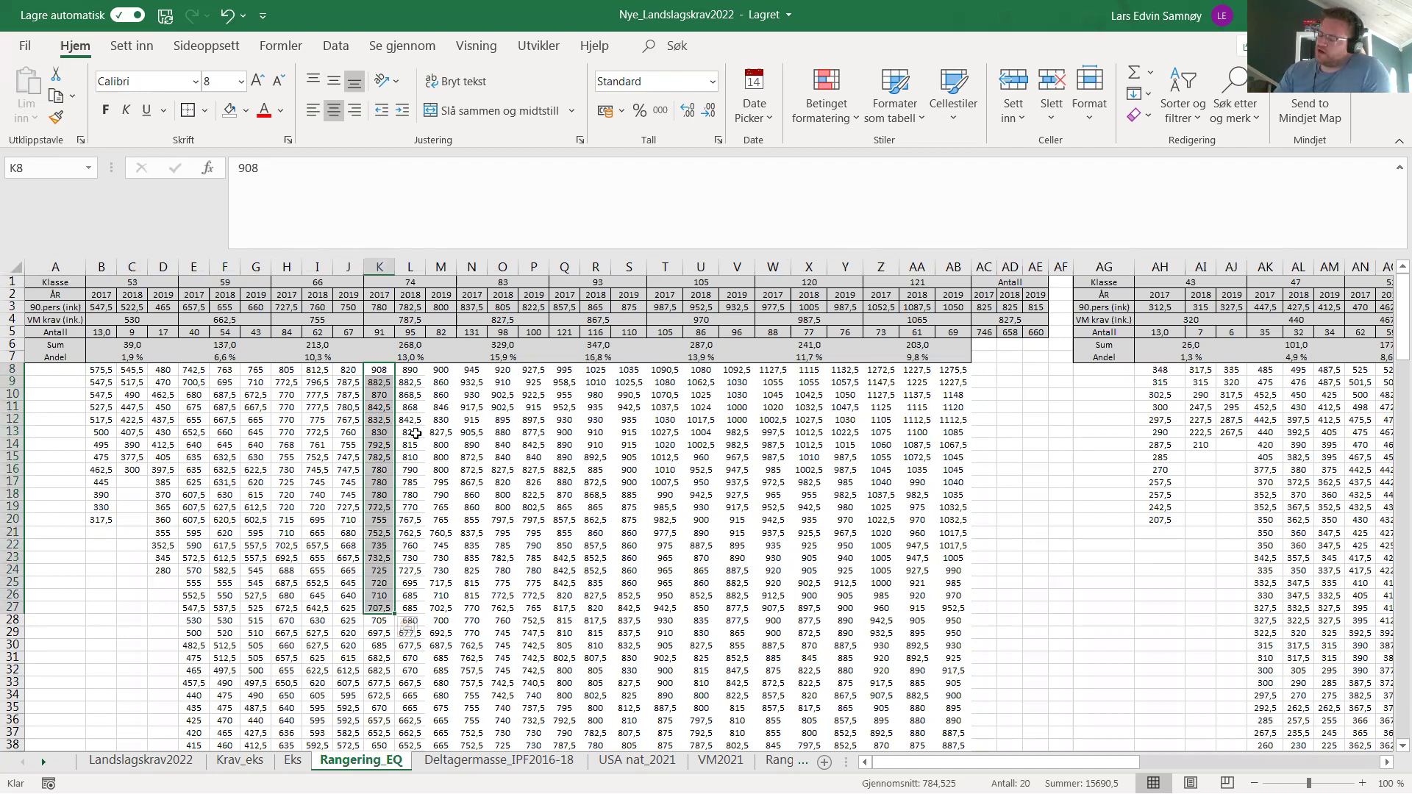
left_click_drag(381, 372, 379, 583)
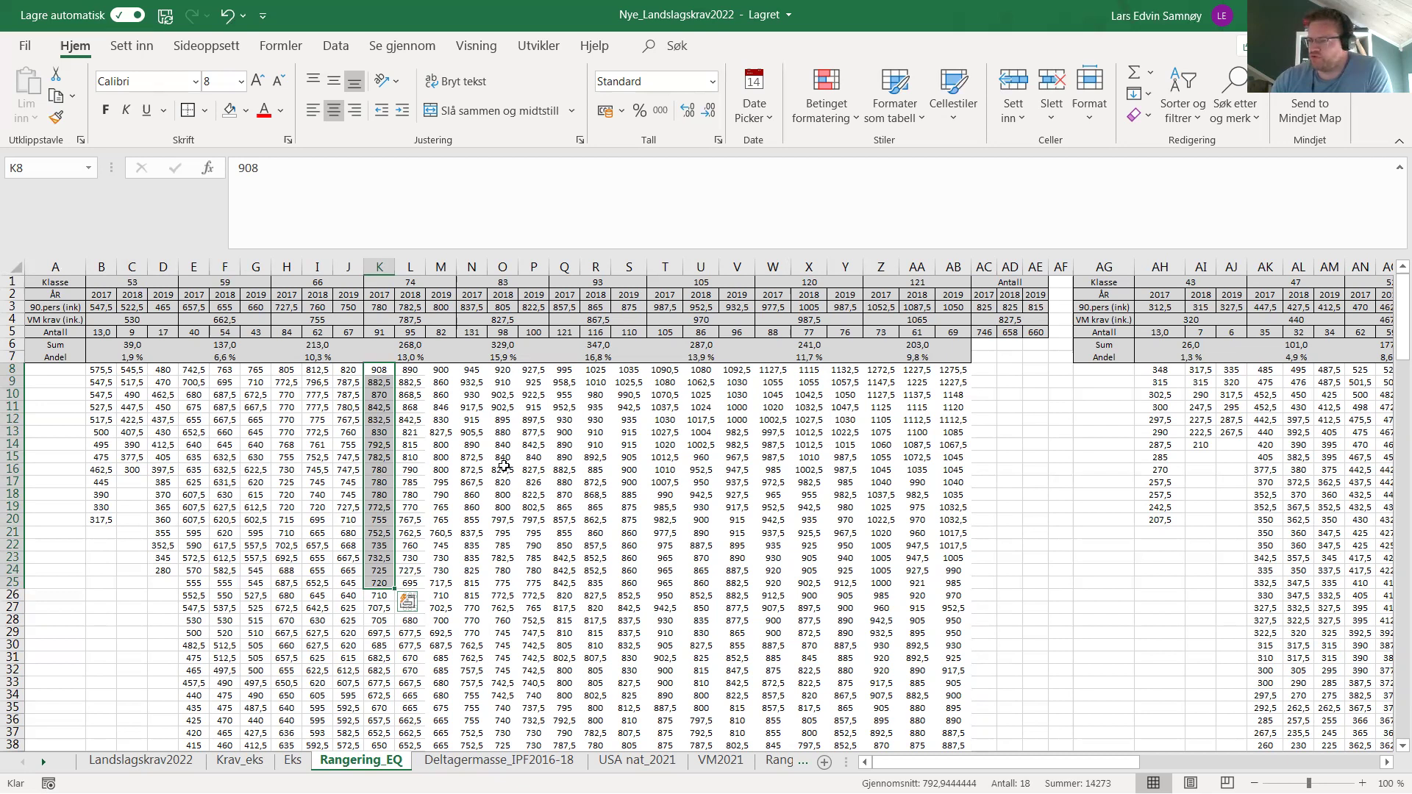
- Compare the result lists of classes 74 and 83 from row 8 down with the class 93 results for 2019 in S8:S32
left_click(445, 434)
left_click_drag(379, 370, 541, 703)
left_click(471, 454)
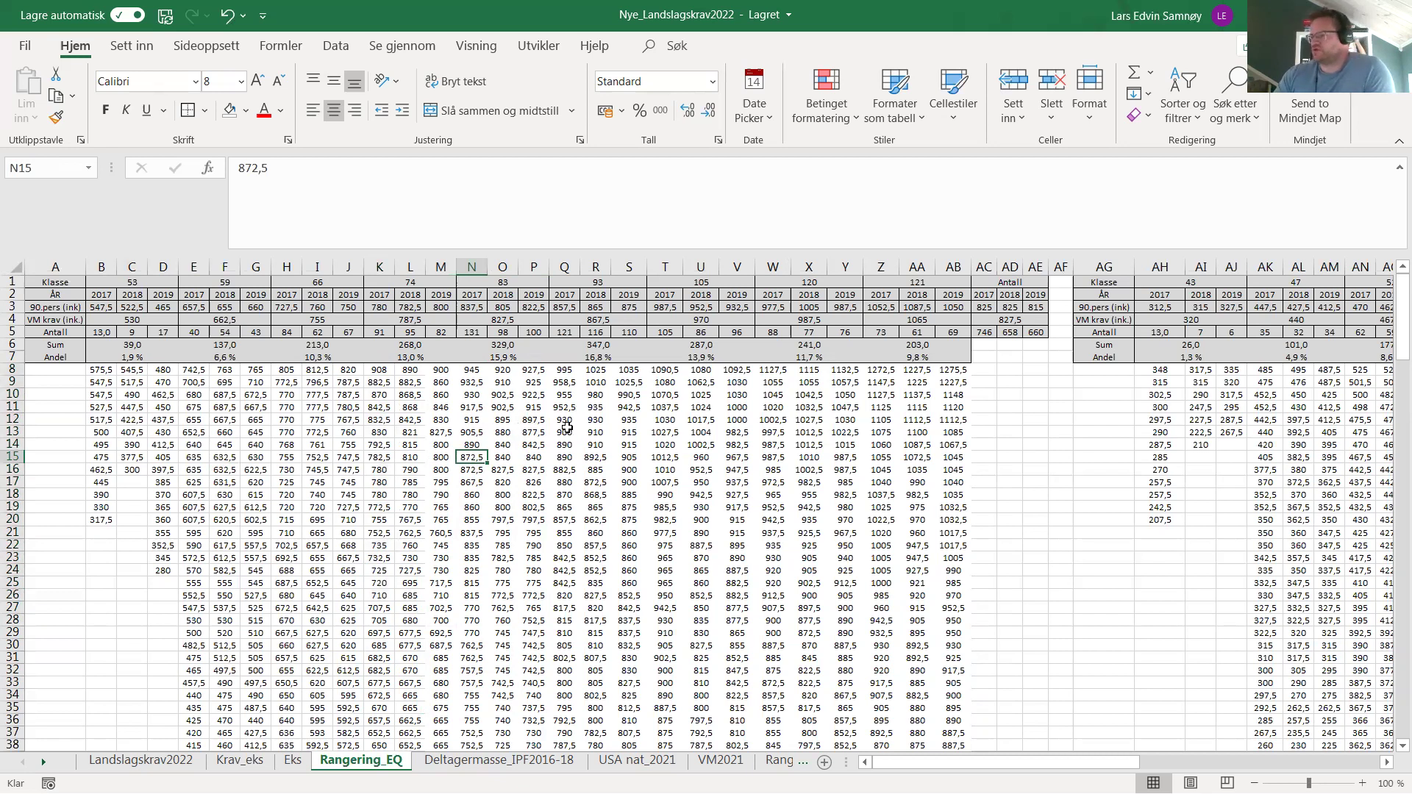
left_click_drag(629, 370, 621, 670)
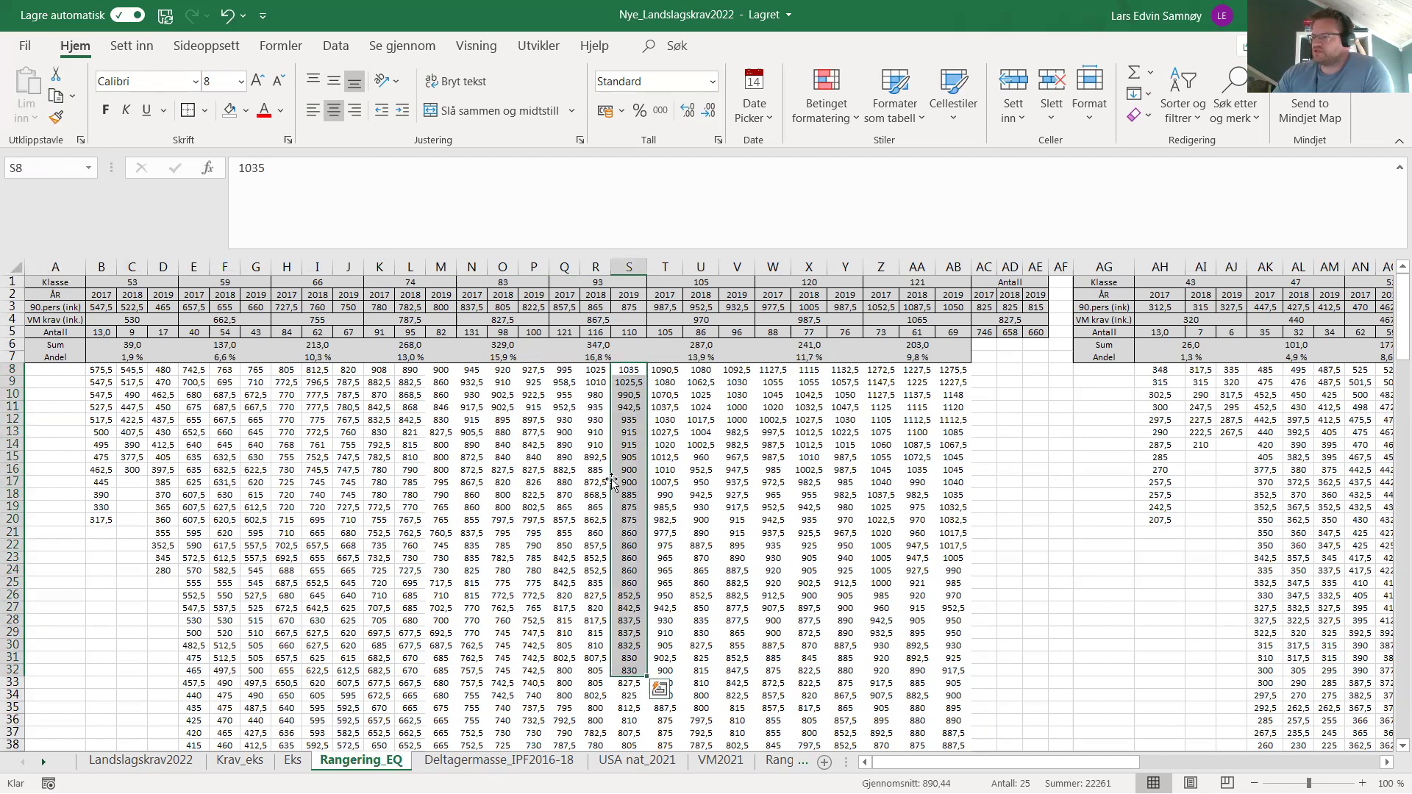
- Compare the Antall figures in row 5 for the men's classes 74, 83 and 93 across 2017 to 2019
left_click_drag(564, 333, 629, 333)
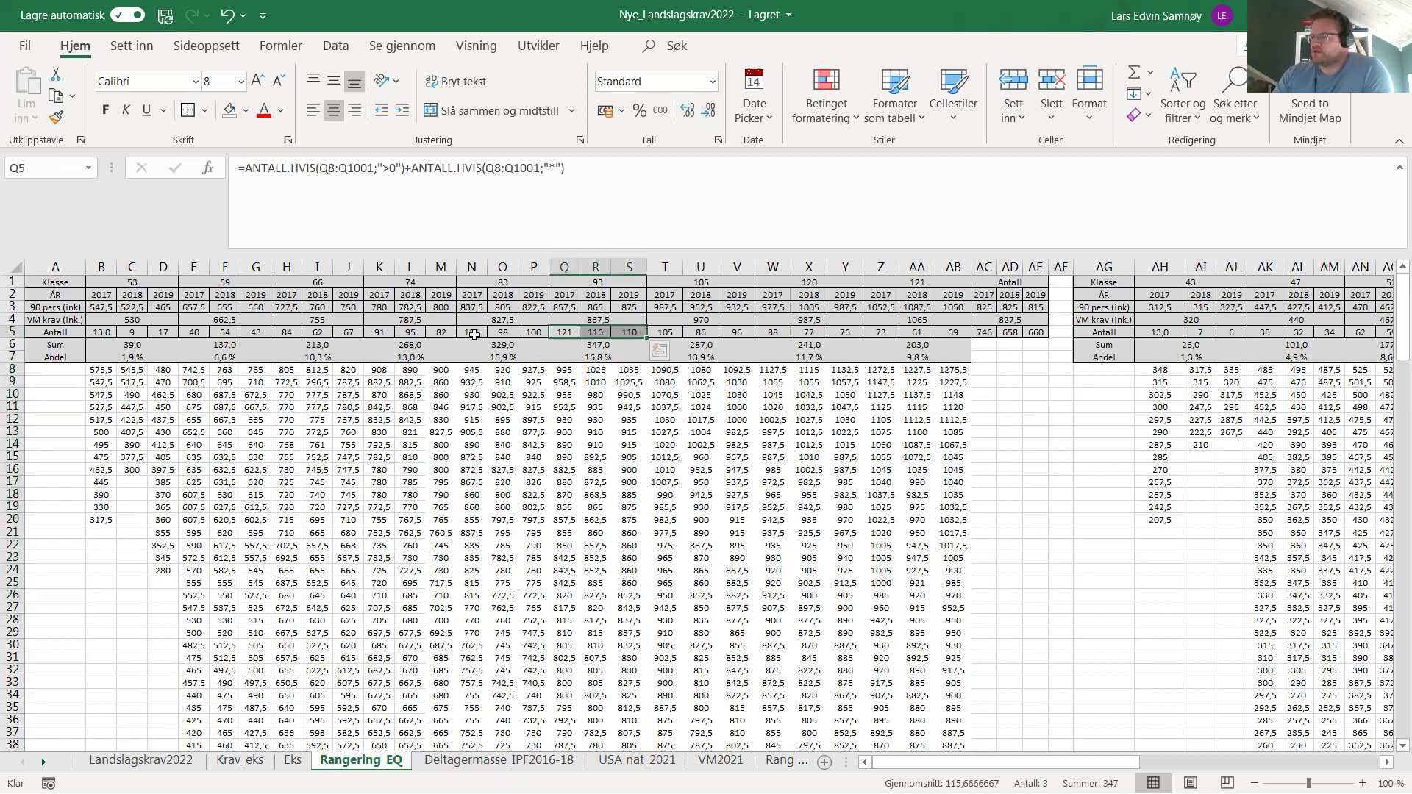
left_click_drag(472, 333, 629, 332)
left_click_drag(380, 333, 564, 541)
- Examine the class 93 results for 2017 to 2019 in Q8:S26, including the entries in Q12 and R19
left_click(564, 520)
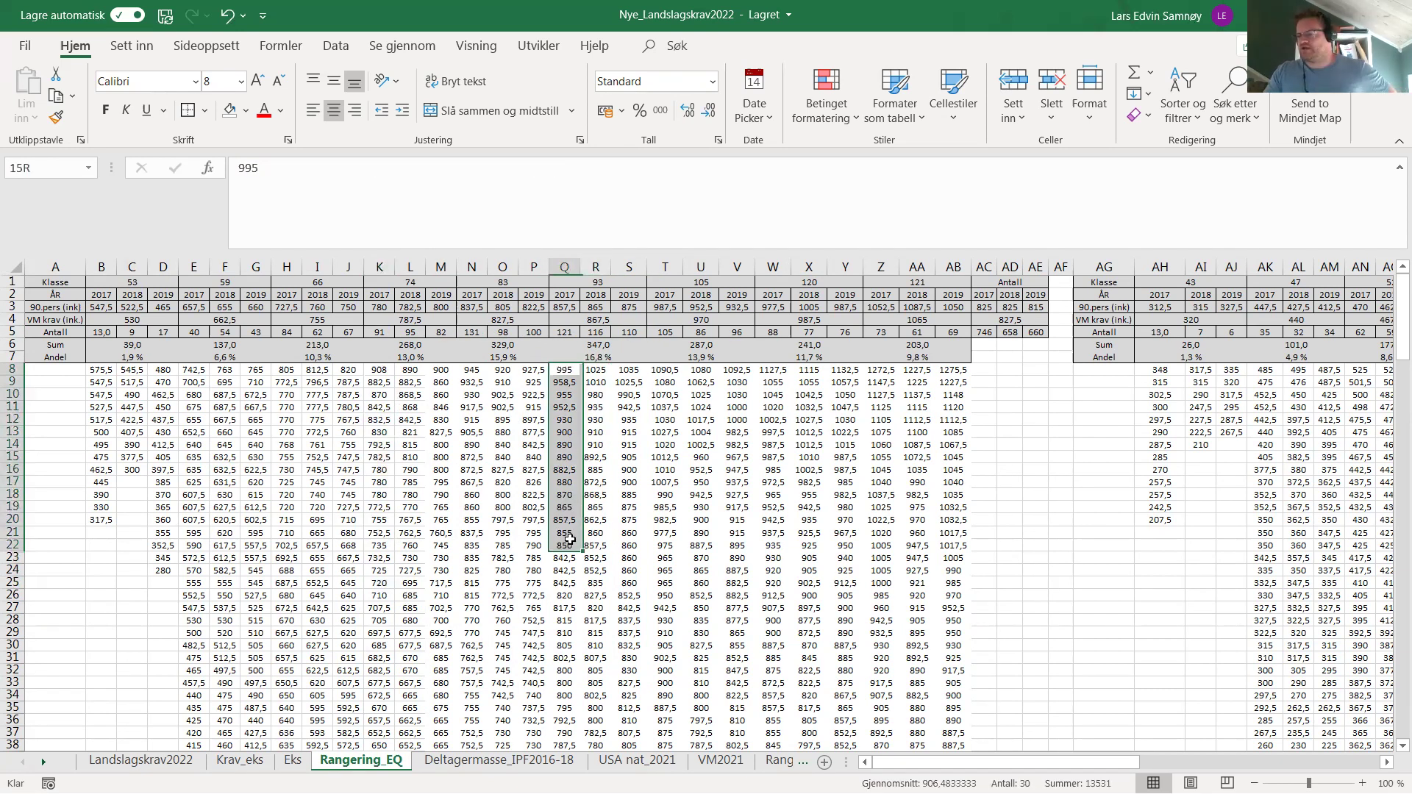
left_click_drag(564, 375, 644, 441)
left_click(564, 420)
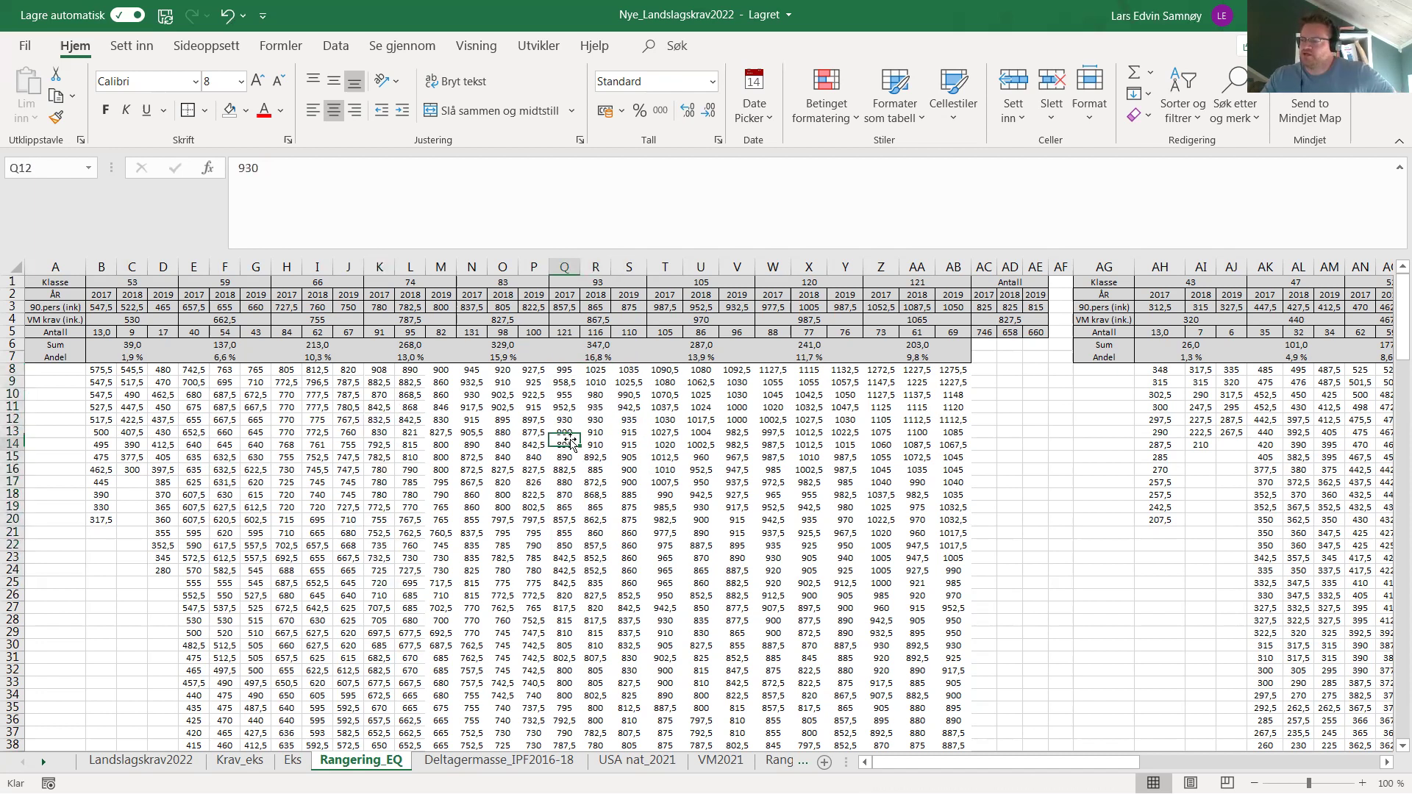
left_click_drag(564, 372, 639, 596)
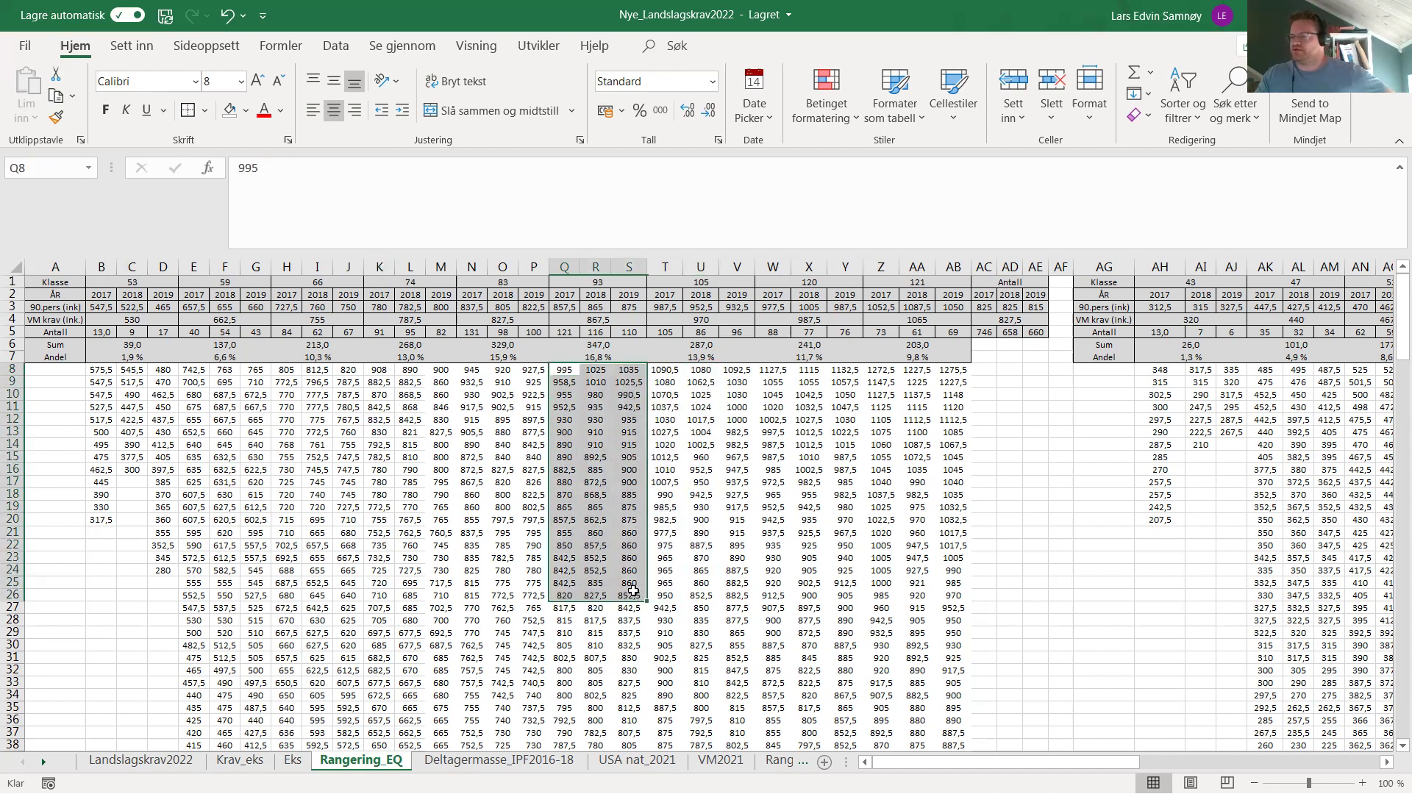
left_click(596, 508)
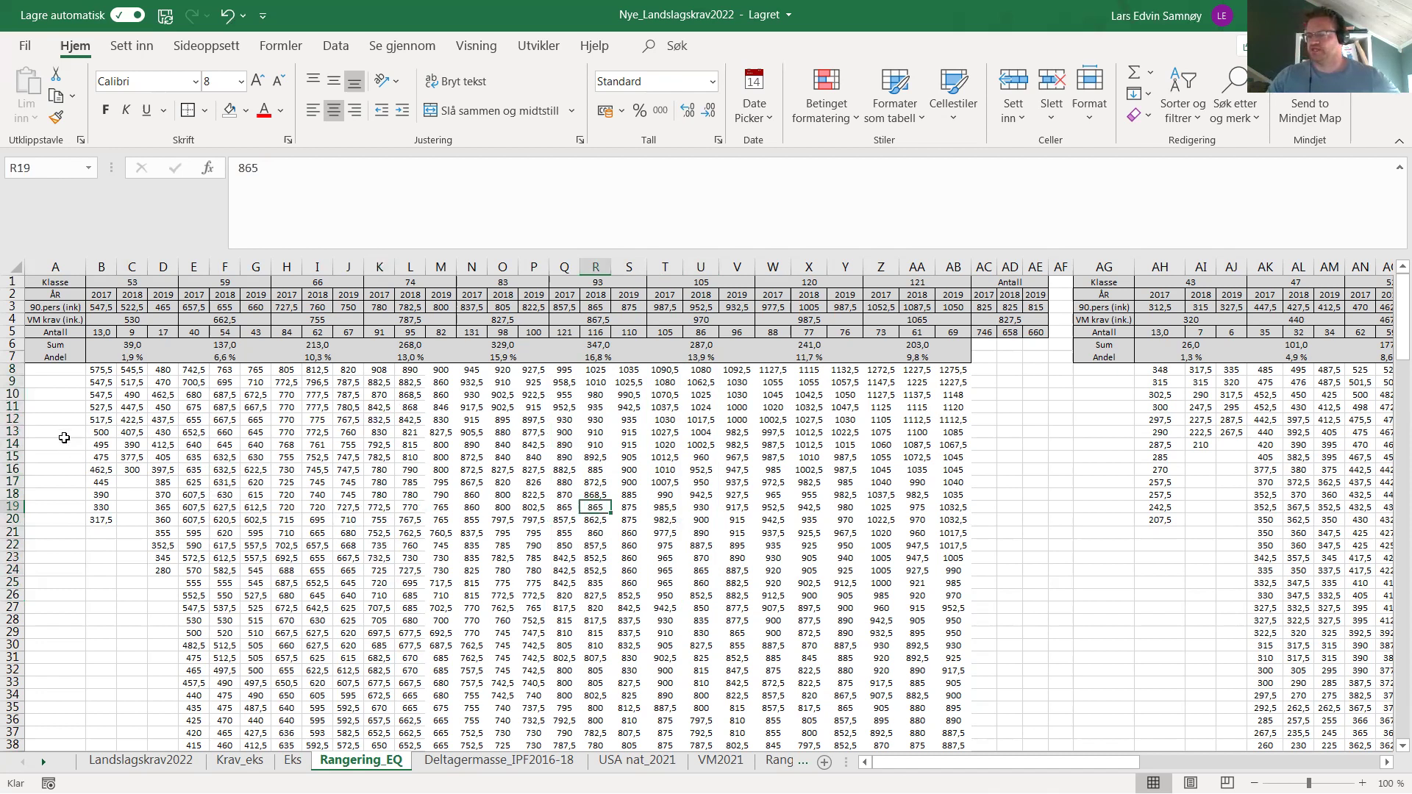
- Compare rows 13 to 15 across all men's classes with the class 93 results for 2017 in Q8:Q20 and the entries around rows 21 and 22
left_click_drag(99, 433, 955, 462)
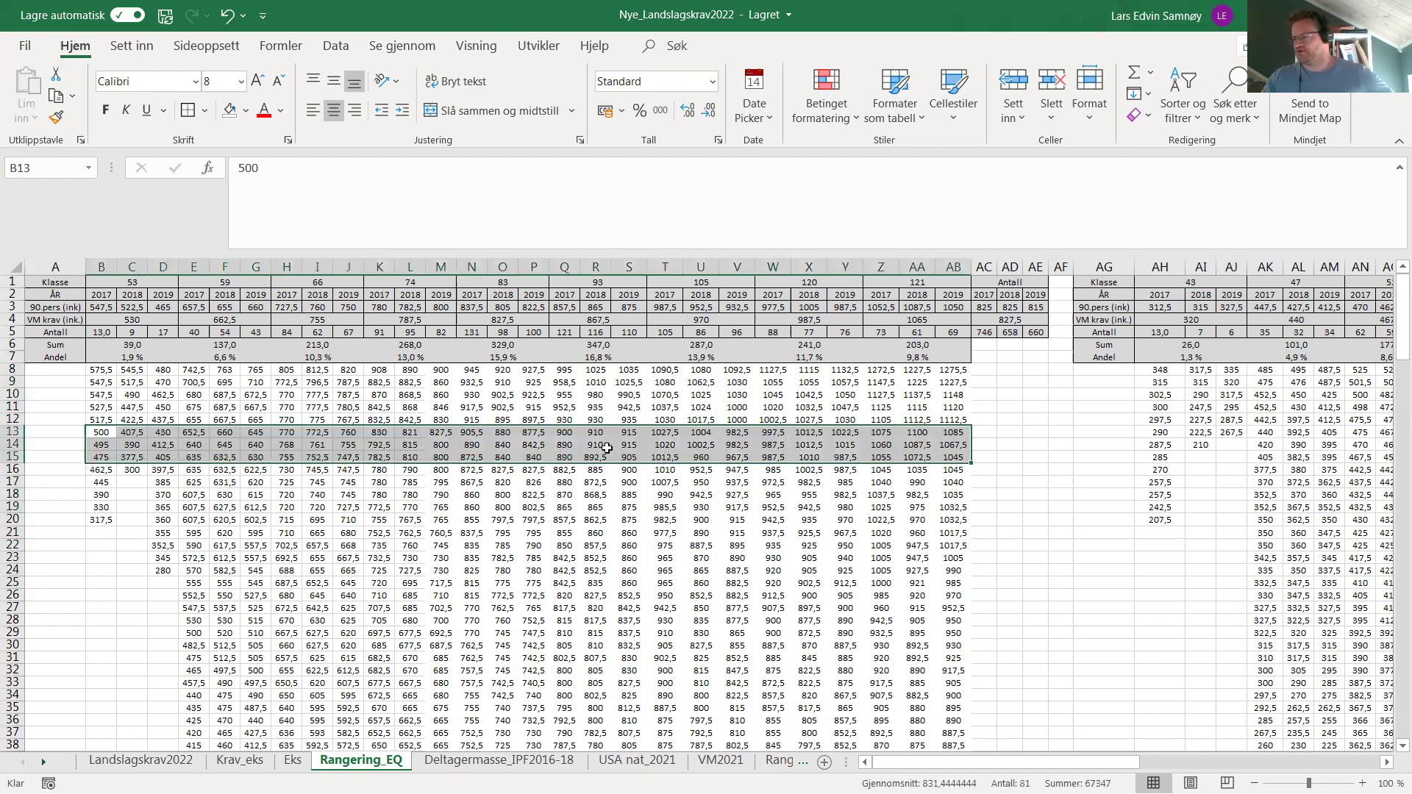
left_click(564, 444)
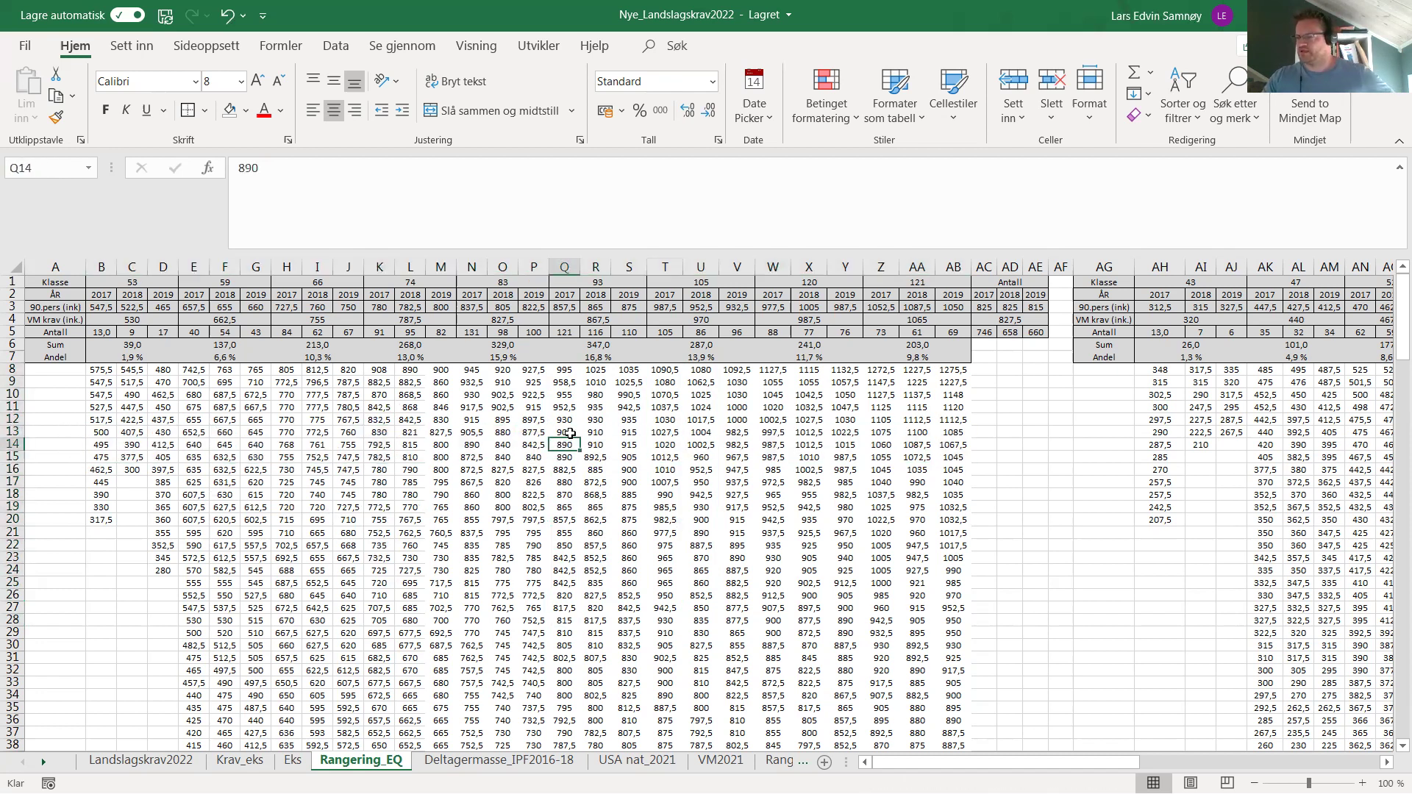
left_click_drag(564, 370, 571, 523)
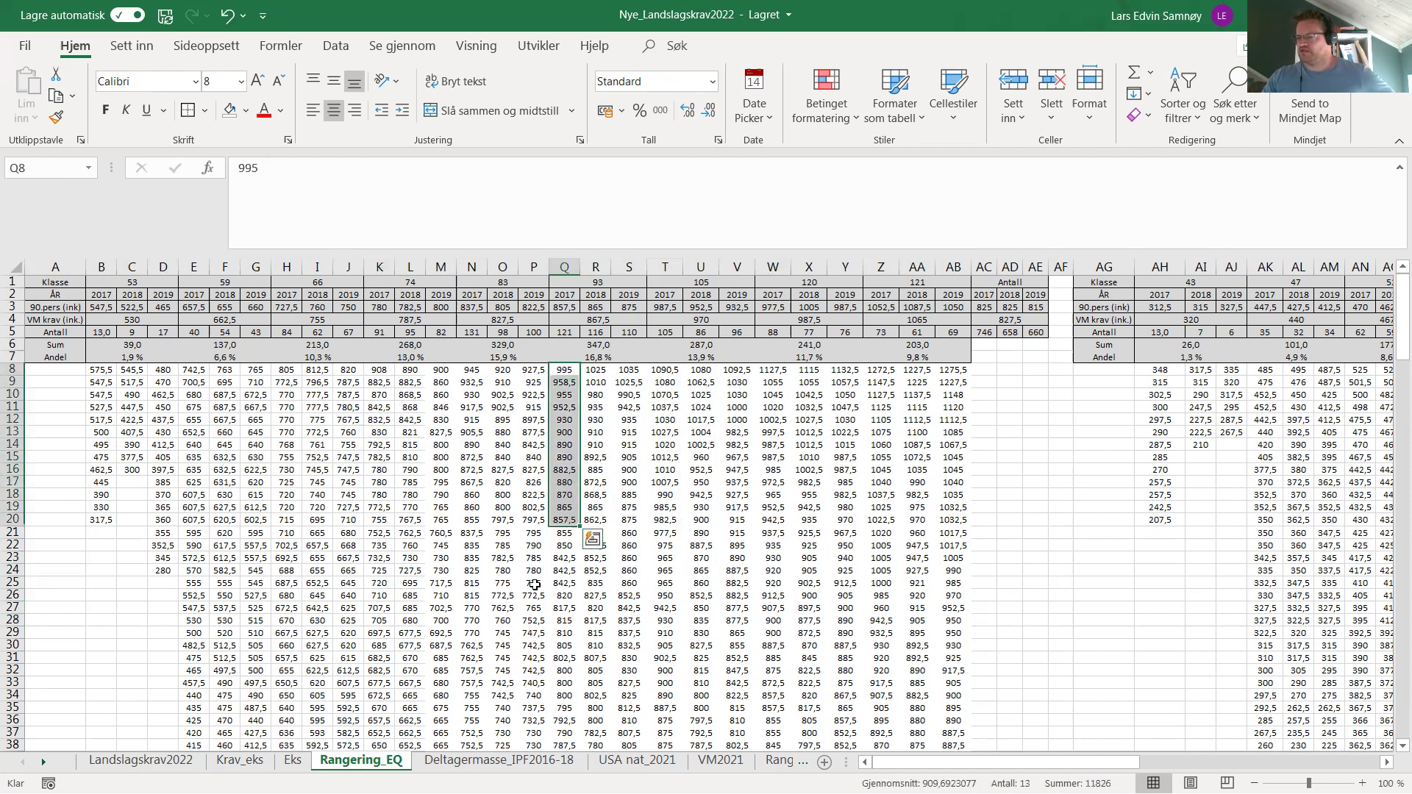
left_click(569, 534)
left_click_drag(130, 544, 593, 537)
- Compare the top class 53 results in B8:D15 with class 74 entries such as L9 and the class 93 result in R14
left_click_drag(101, 371, 164, 435)
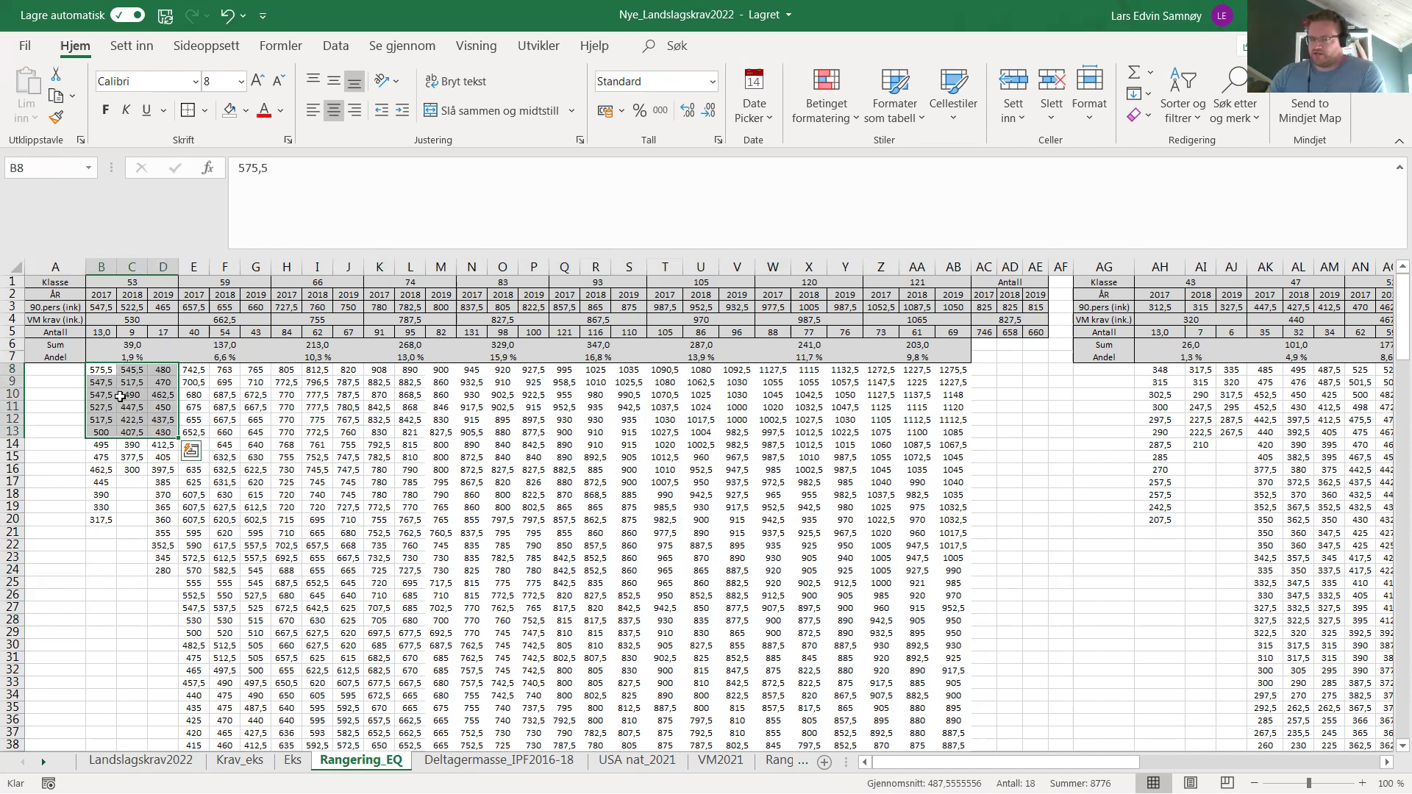
left_click_drag(114, 389, 163, 457)
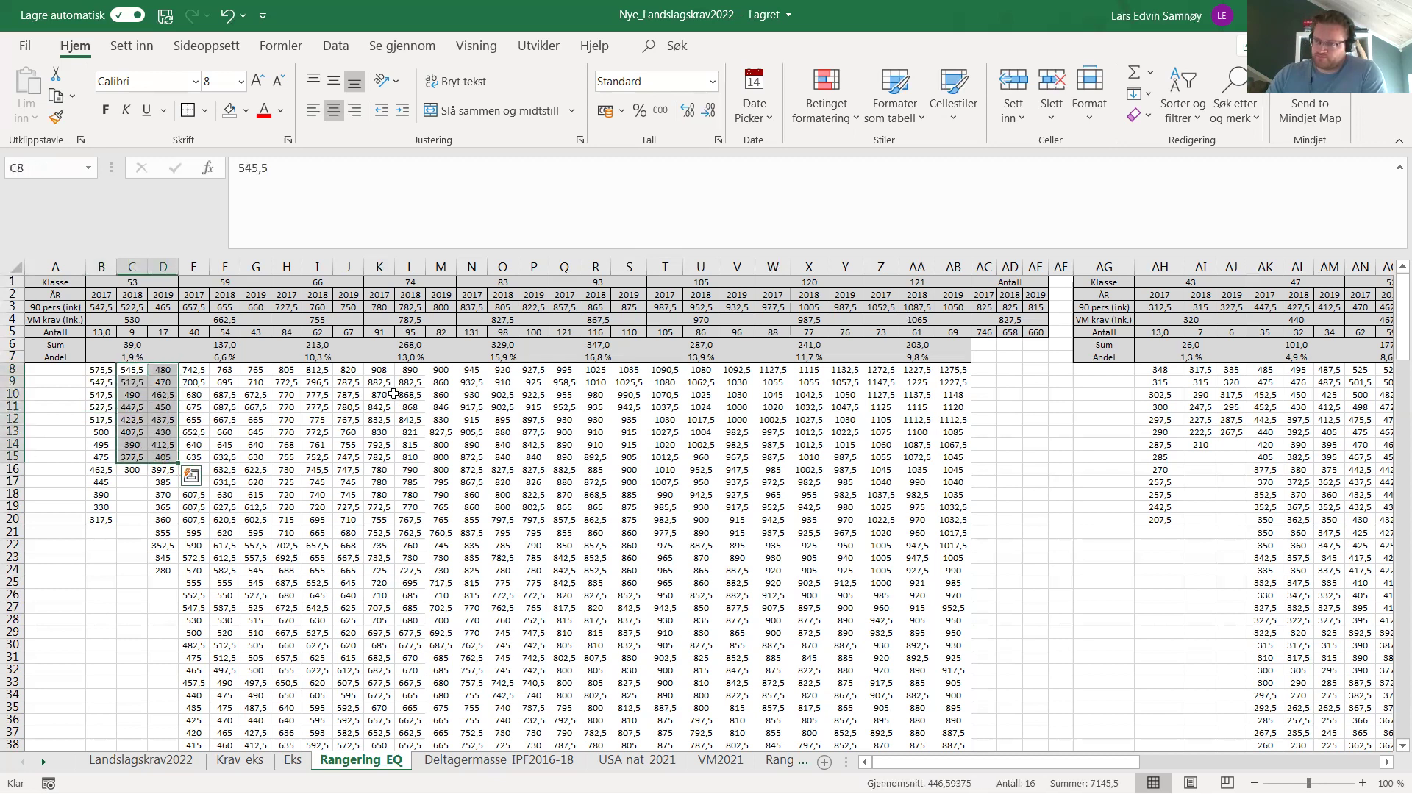
left_click(411, 382)
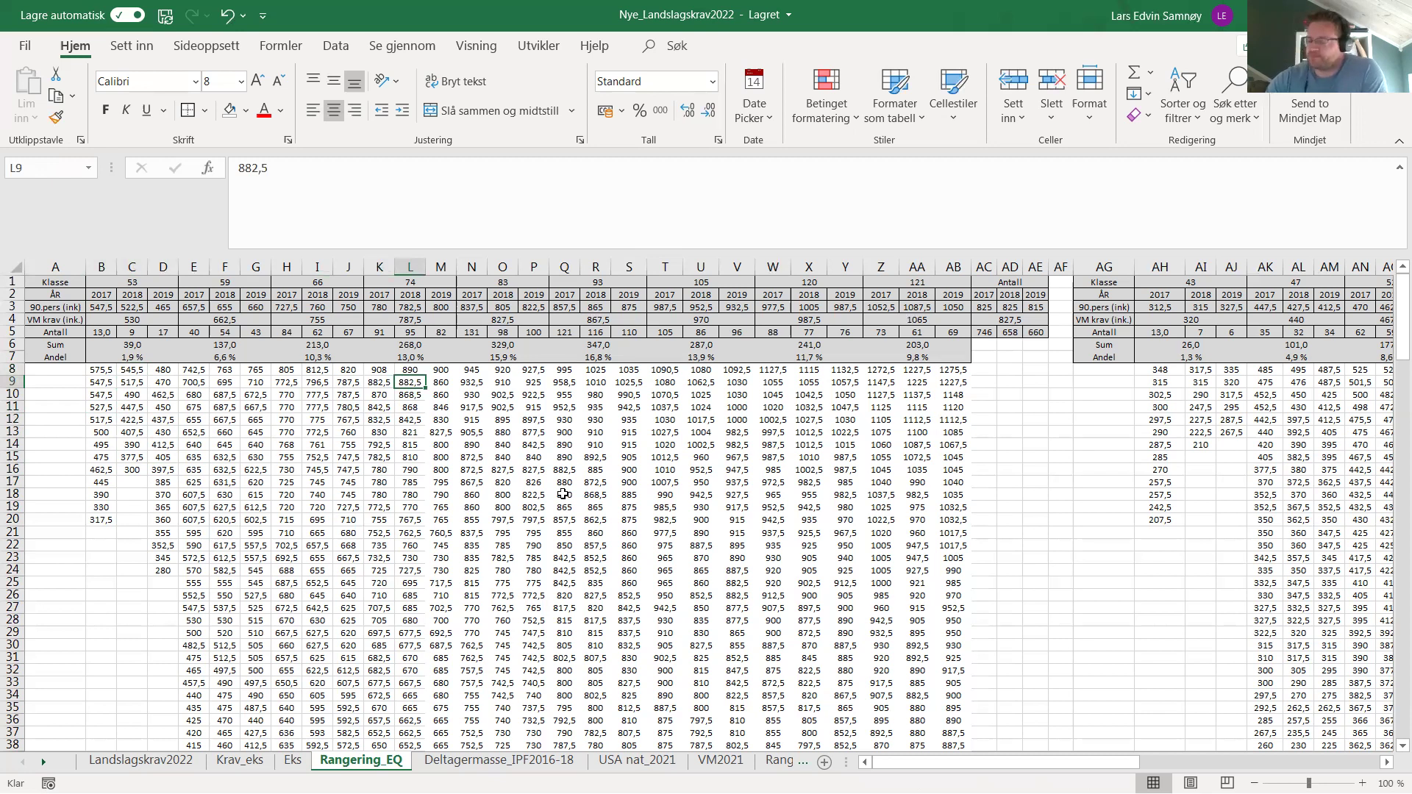
left_click(445, 446)
left_click(592, 446)
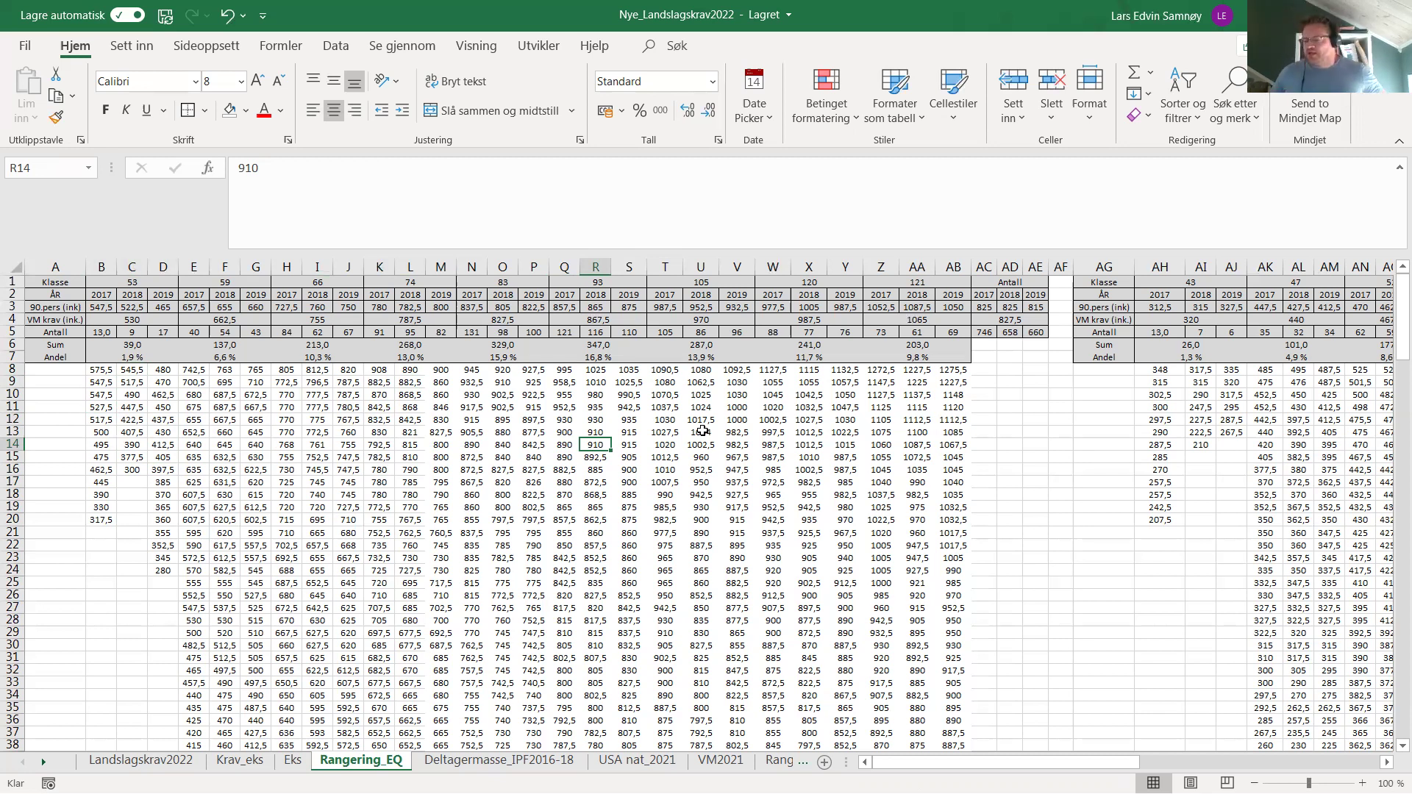
- Open the Landslagskrav2022 sheet and review the Kvinner requirements table, focusing on classes 69 and 76 in G5:H14
left_click(152, 764)
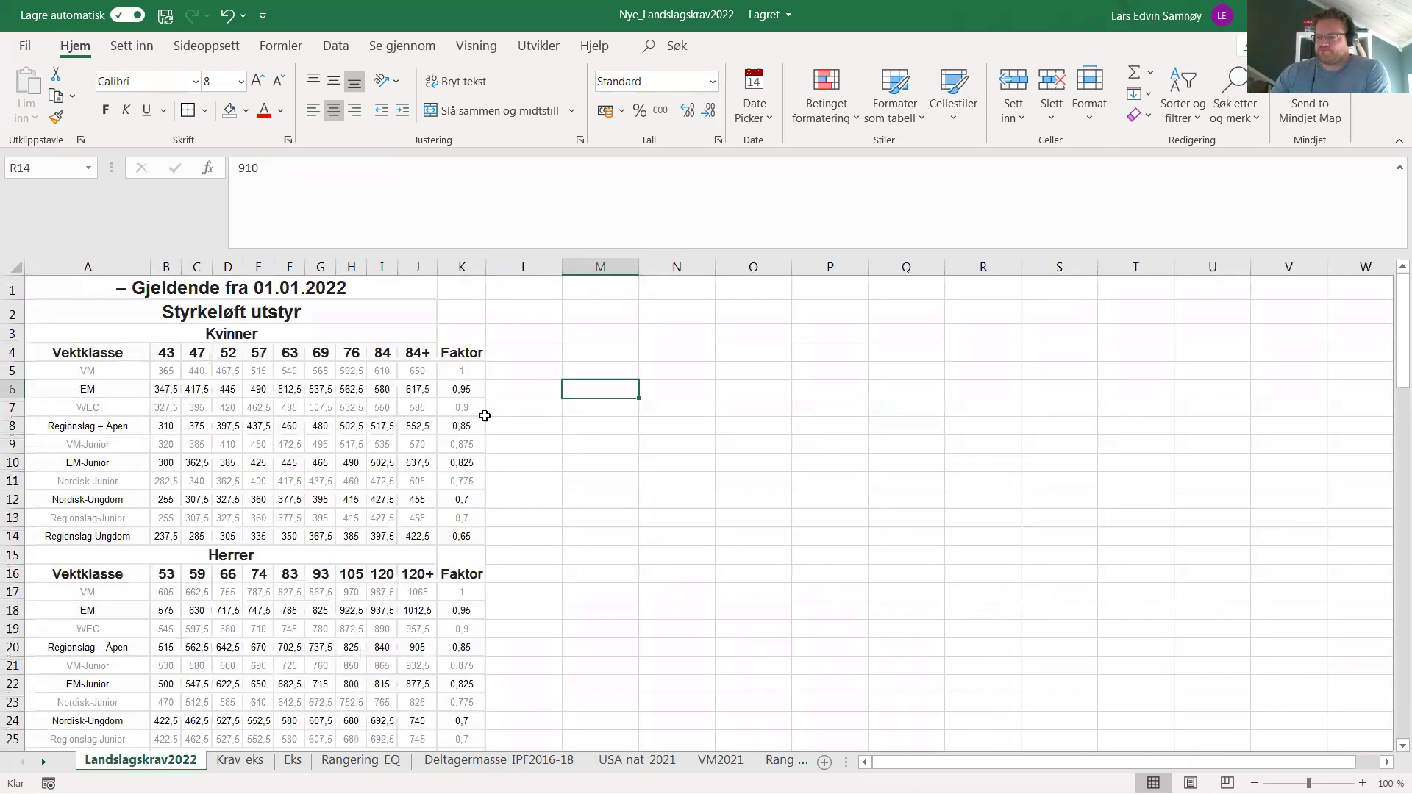
left_click(605, 404)
left_click_drag(103, 295, 482, 538)
left_click(643, 427)
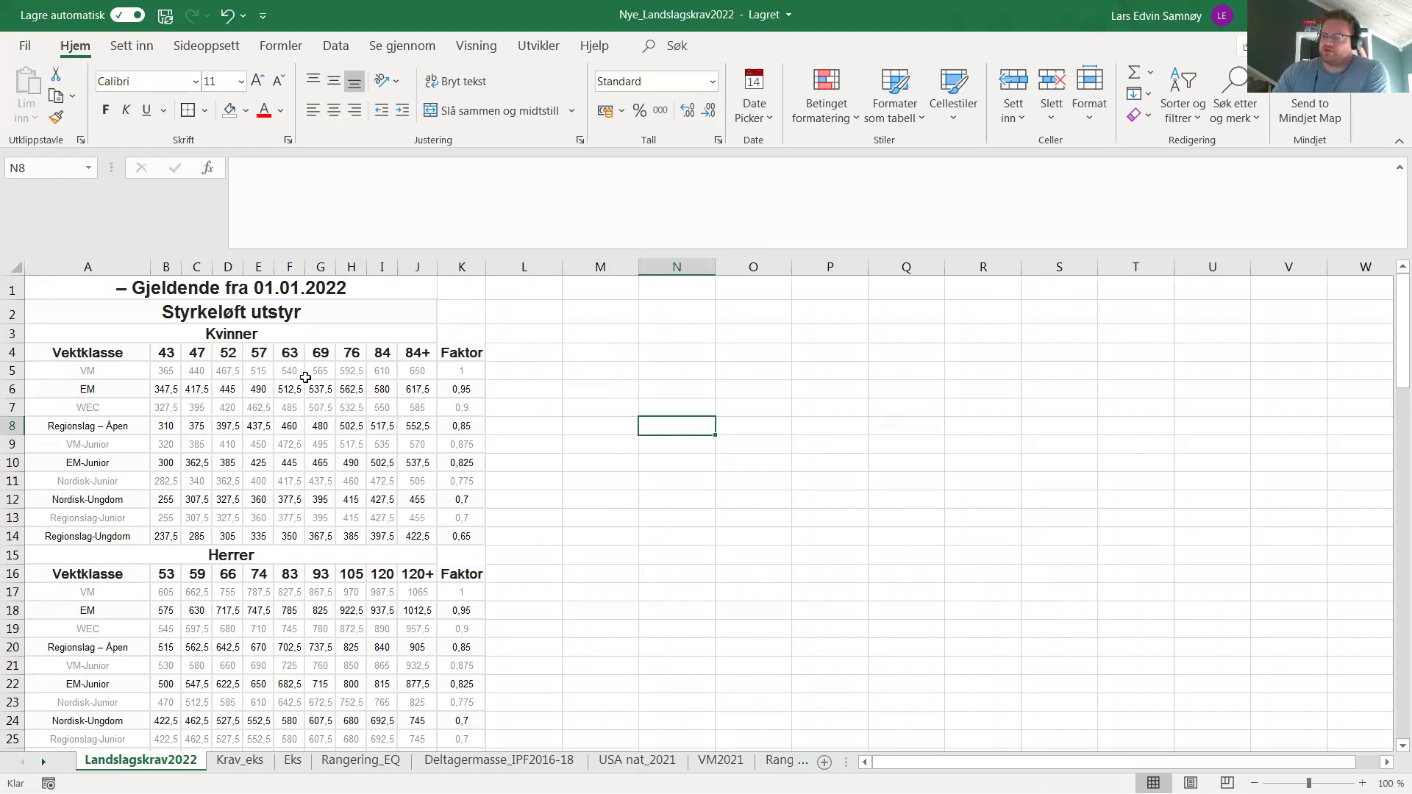
left_click_drag(316, 372, 354, 536)
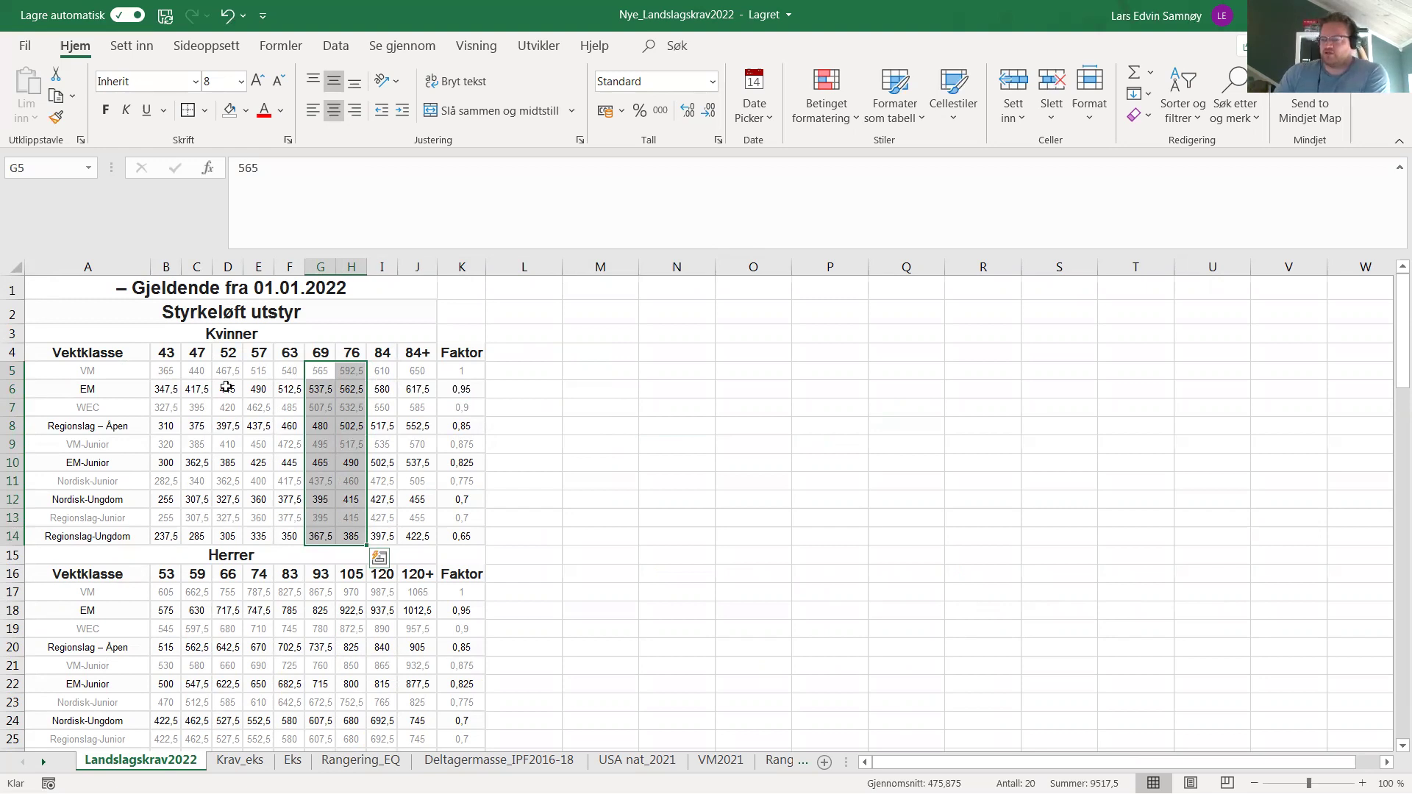
- Compare the women's VM requirements in row 5 across classes 47 to 76, checking the class headings 47, 52, 57 and 63
left_click_drag(220, 376, 347, 375)
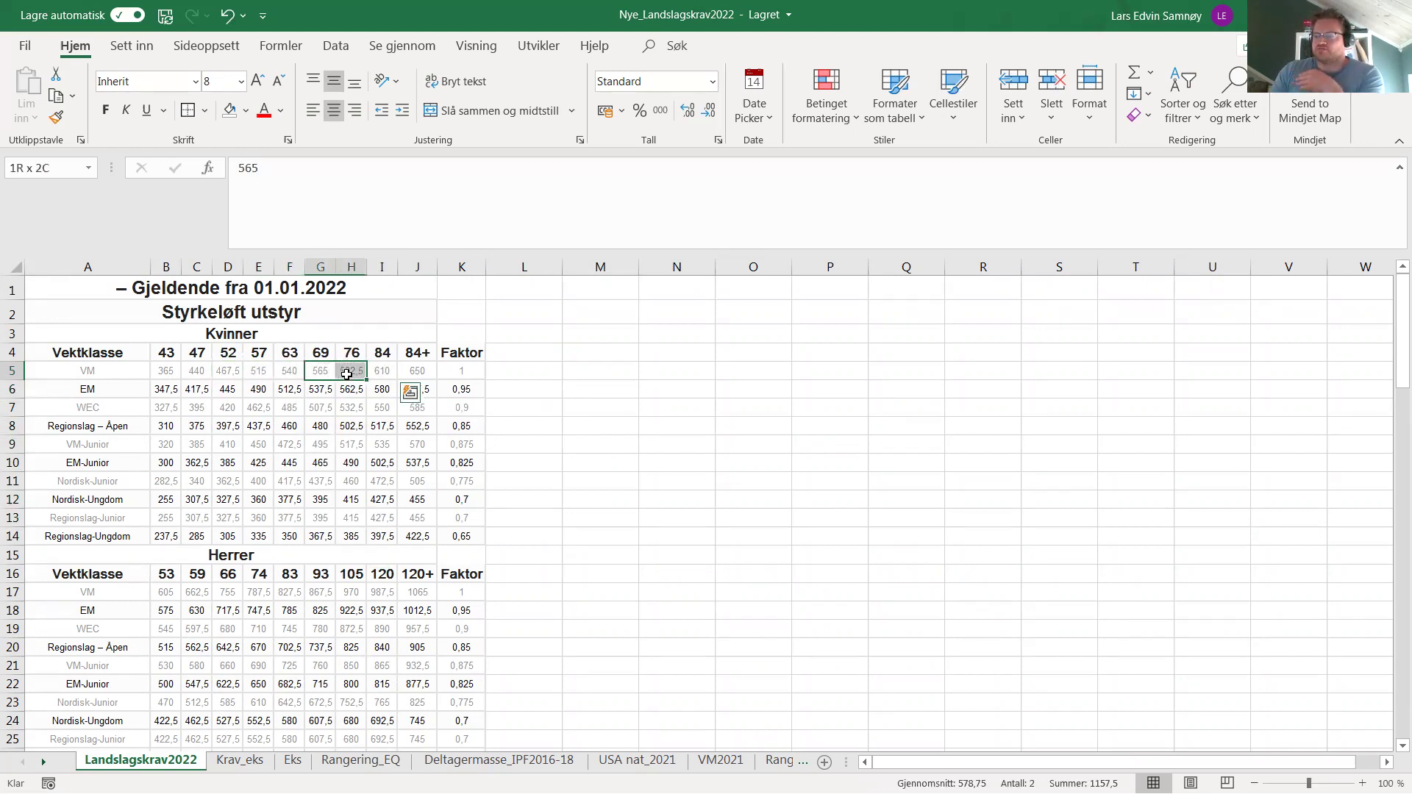
left_click_drag(199, 371, 279, 370)
left_click(198, 355)
left_click(228, 354)
left_click(264, 356)
left_click(290, 353)
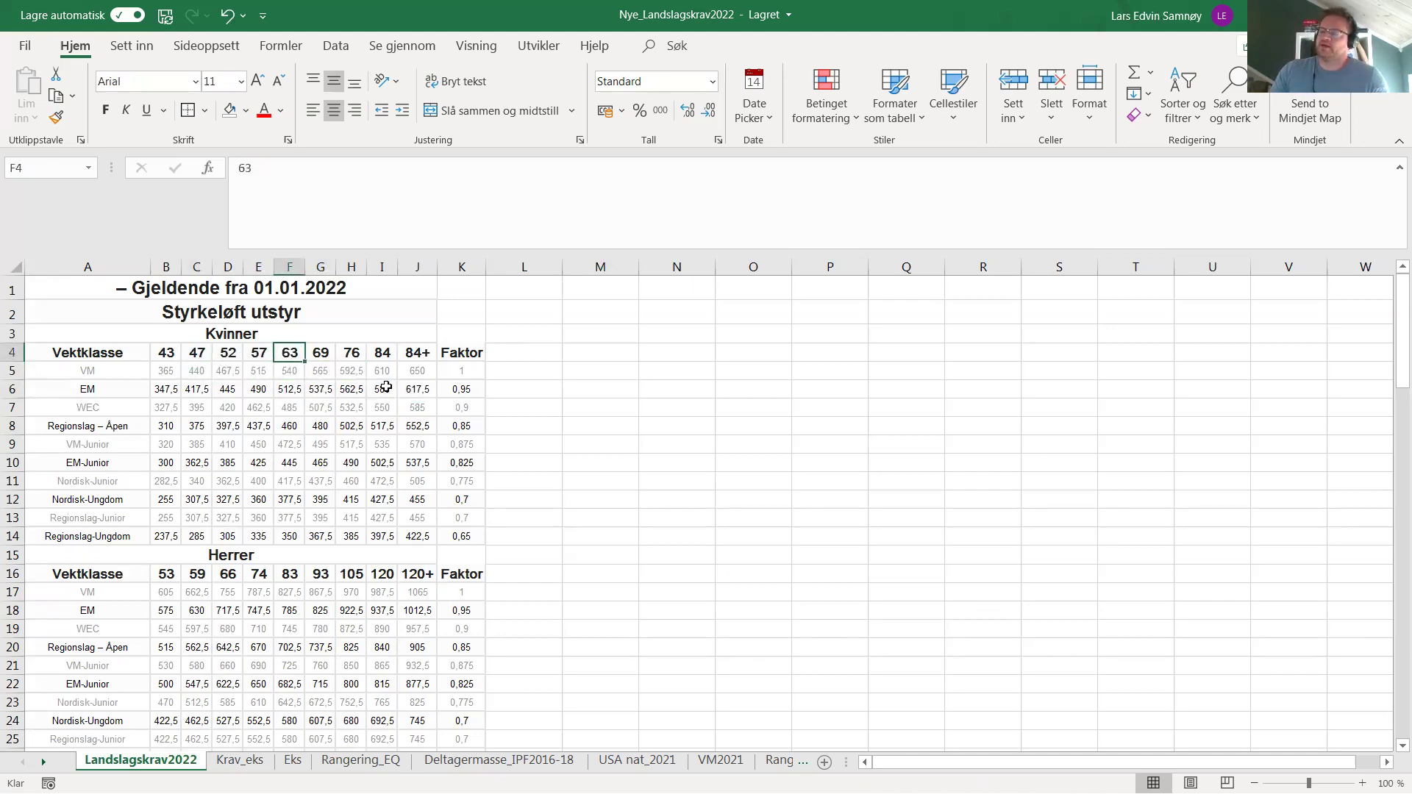
- Compare the women's class 84 VM requirement in I5 with those of classes 47 to 63 in C5:F5
left_click(383, 356)
left_click(383, 371)
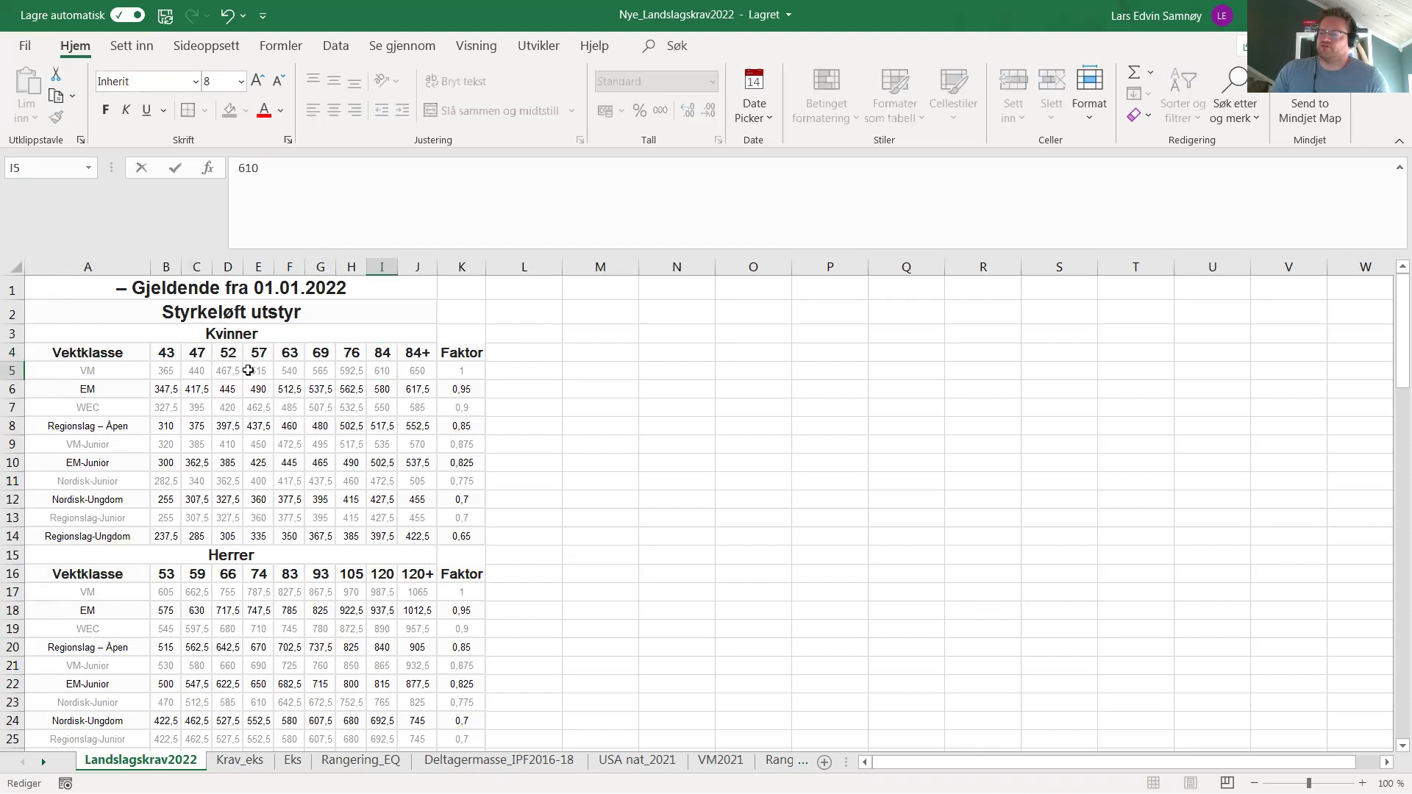
left_click(406, 371)
left_click(388, 373)
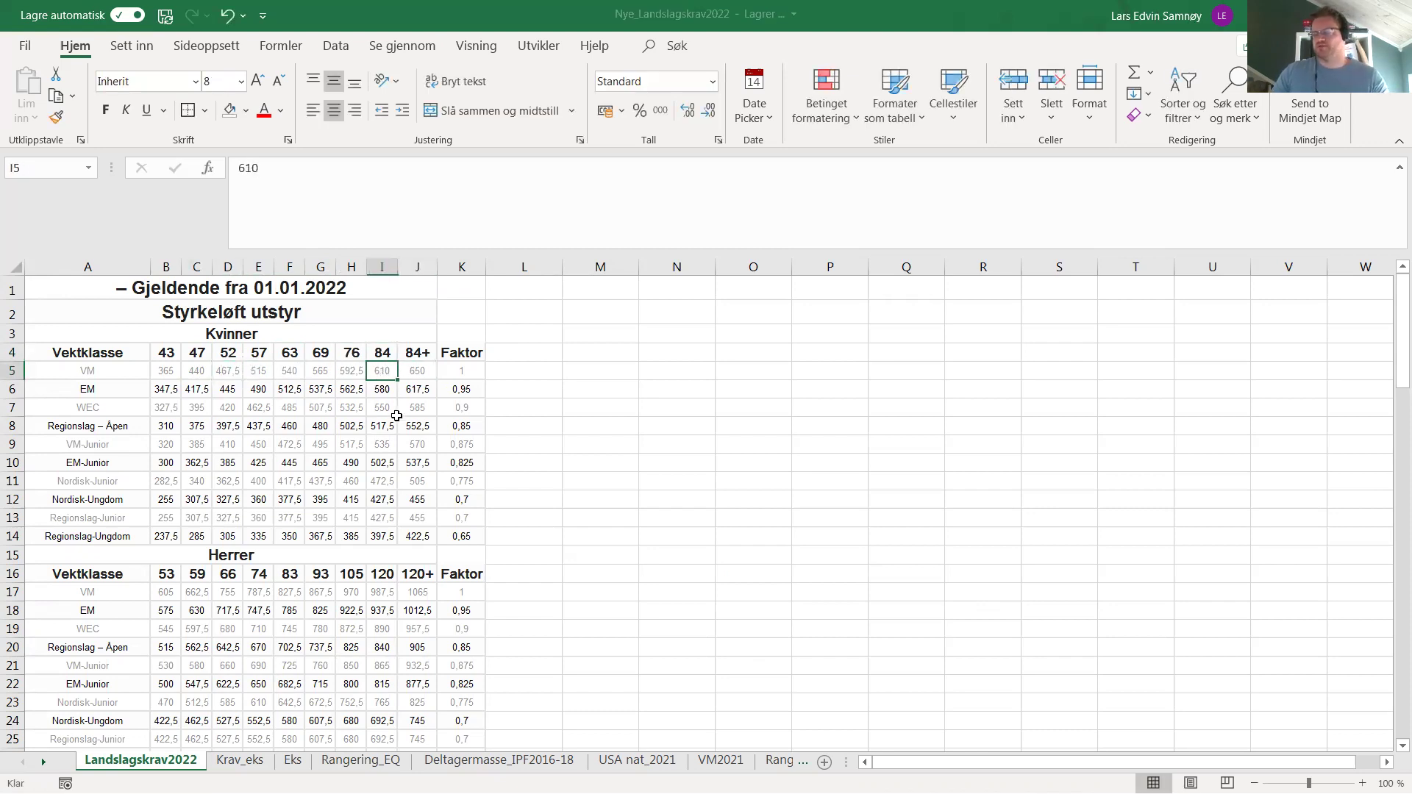
left_click_drag(195, 371, 280, 370)
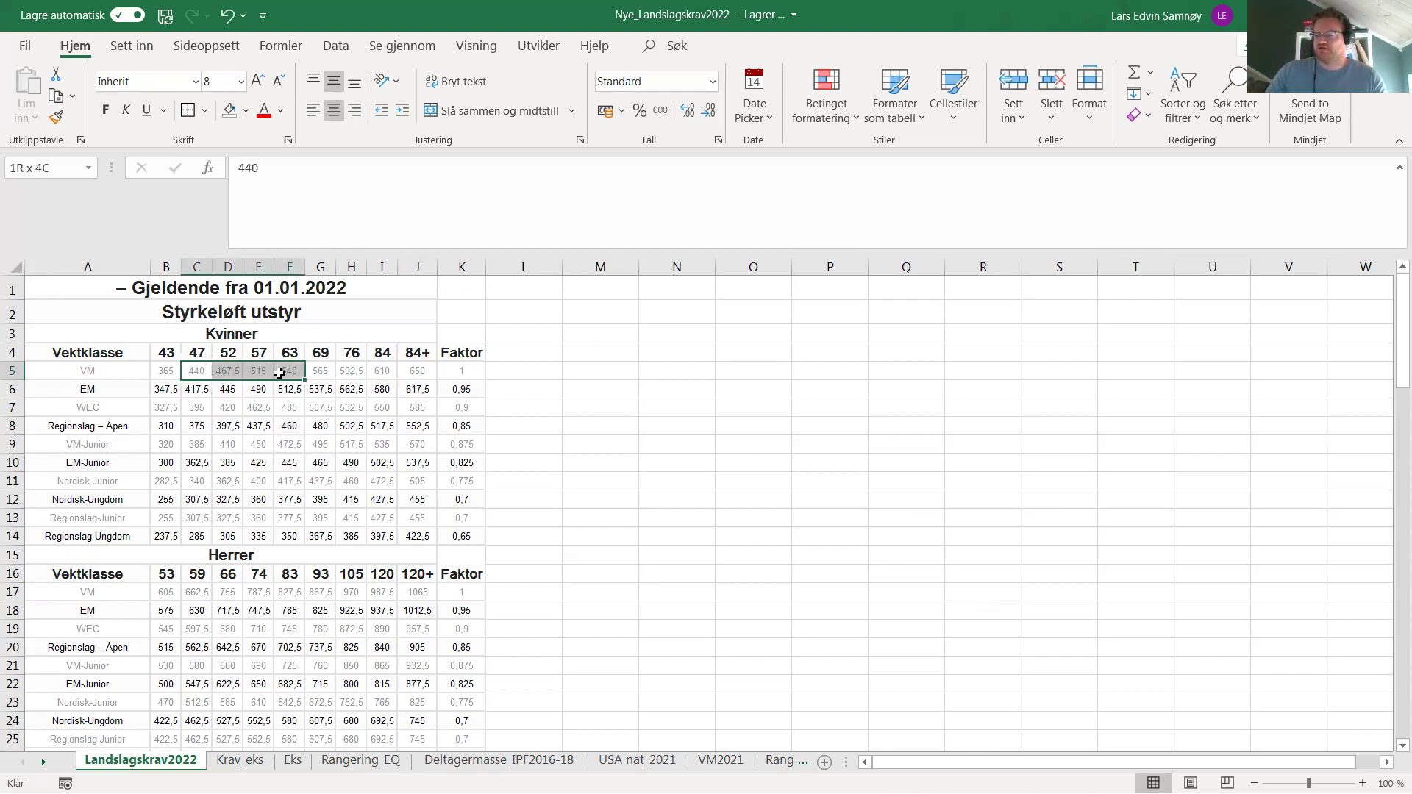
left_click(382, 371)
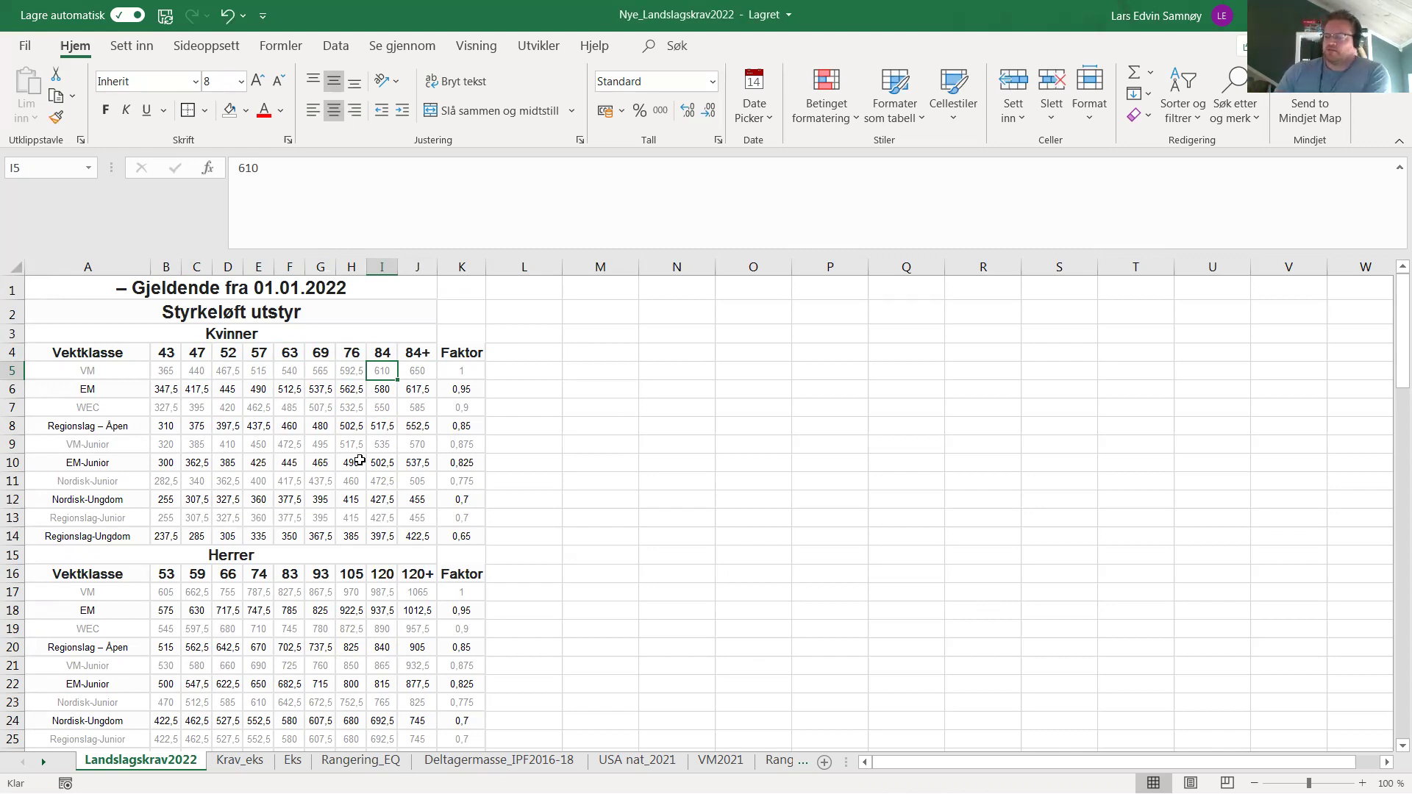
- Step through the women's VM requirements in row 5 from class 47 to 76, comparing class 69 in G5 with classes 52 and 76
left_click(218, 371)
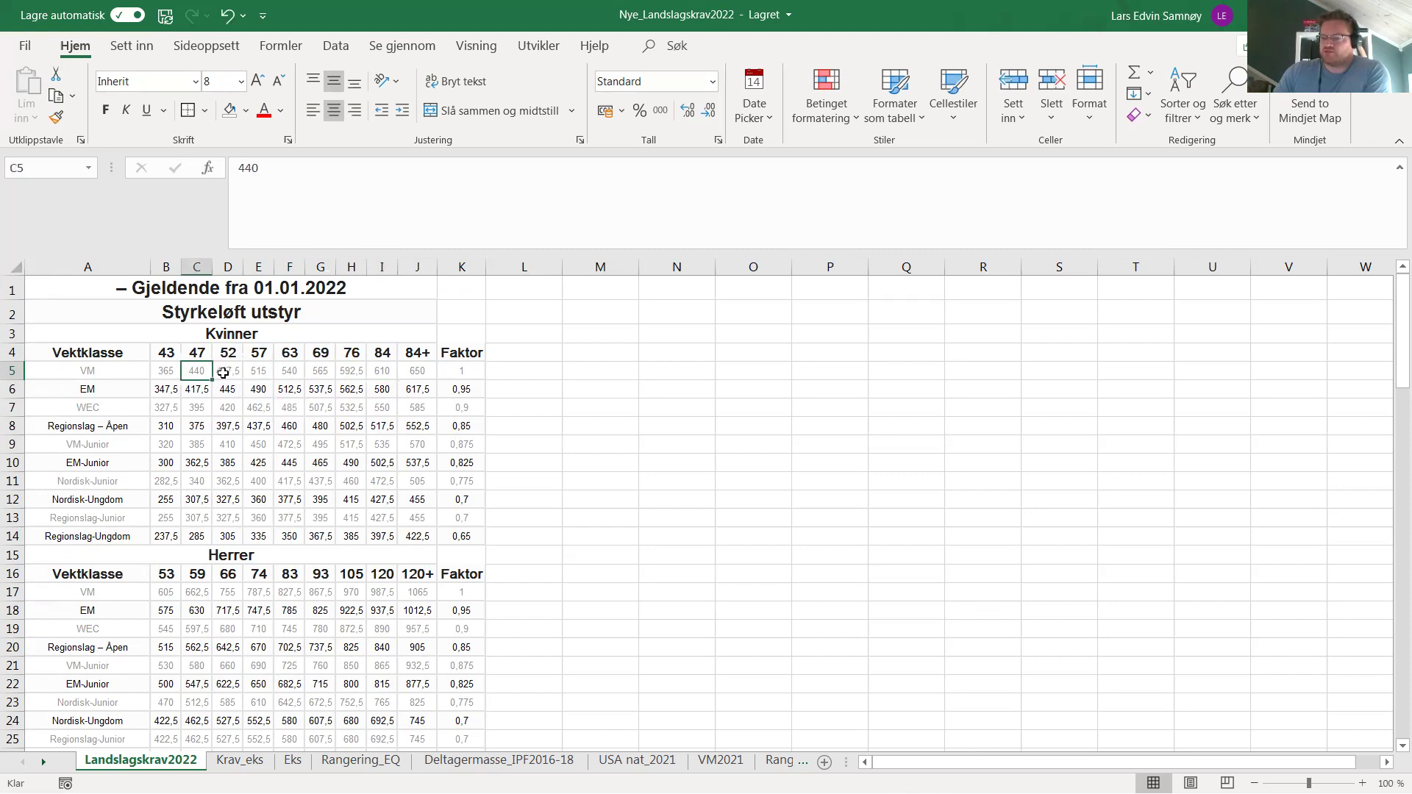
left_click(259, 370)
left_click(290, 372)
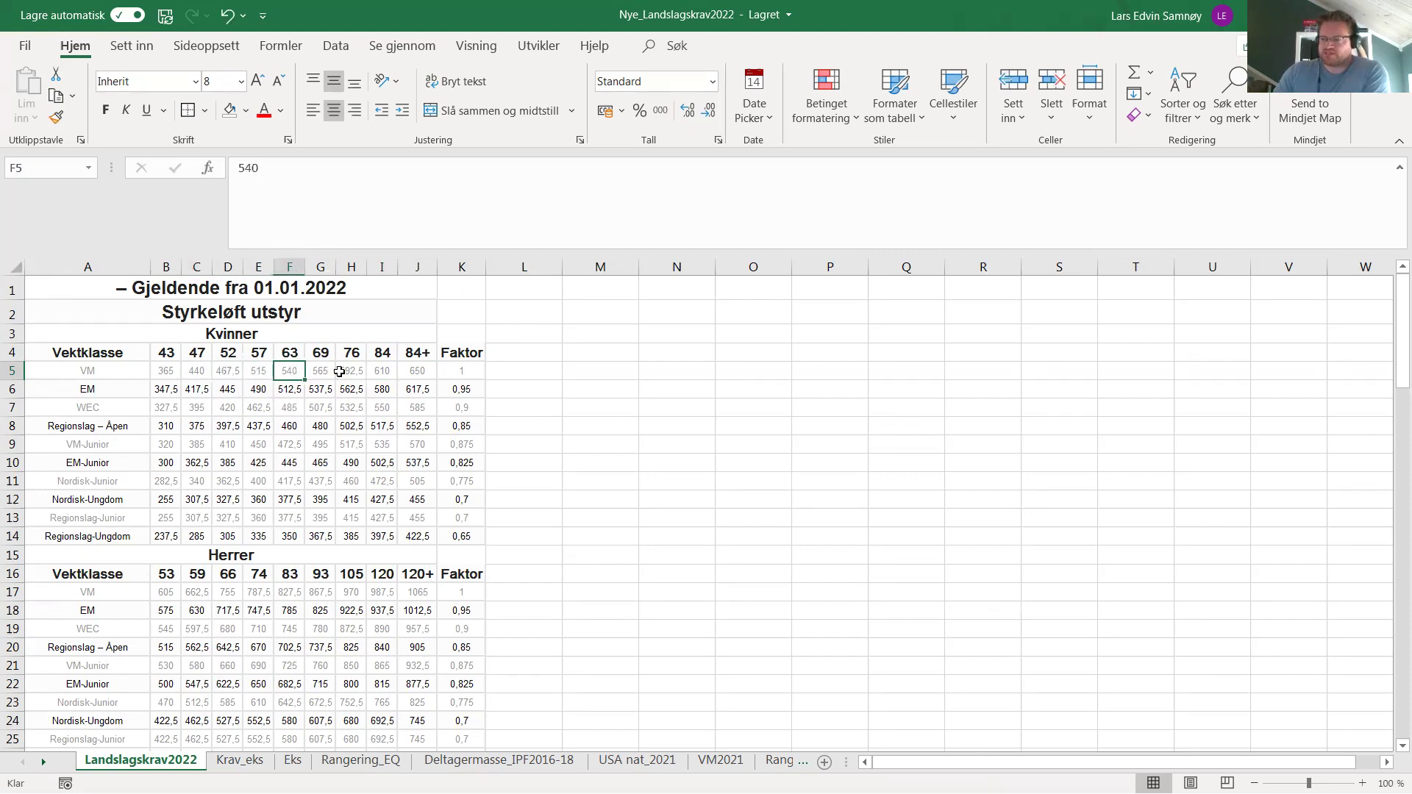
left_click(323, 372)
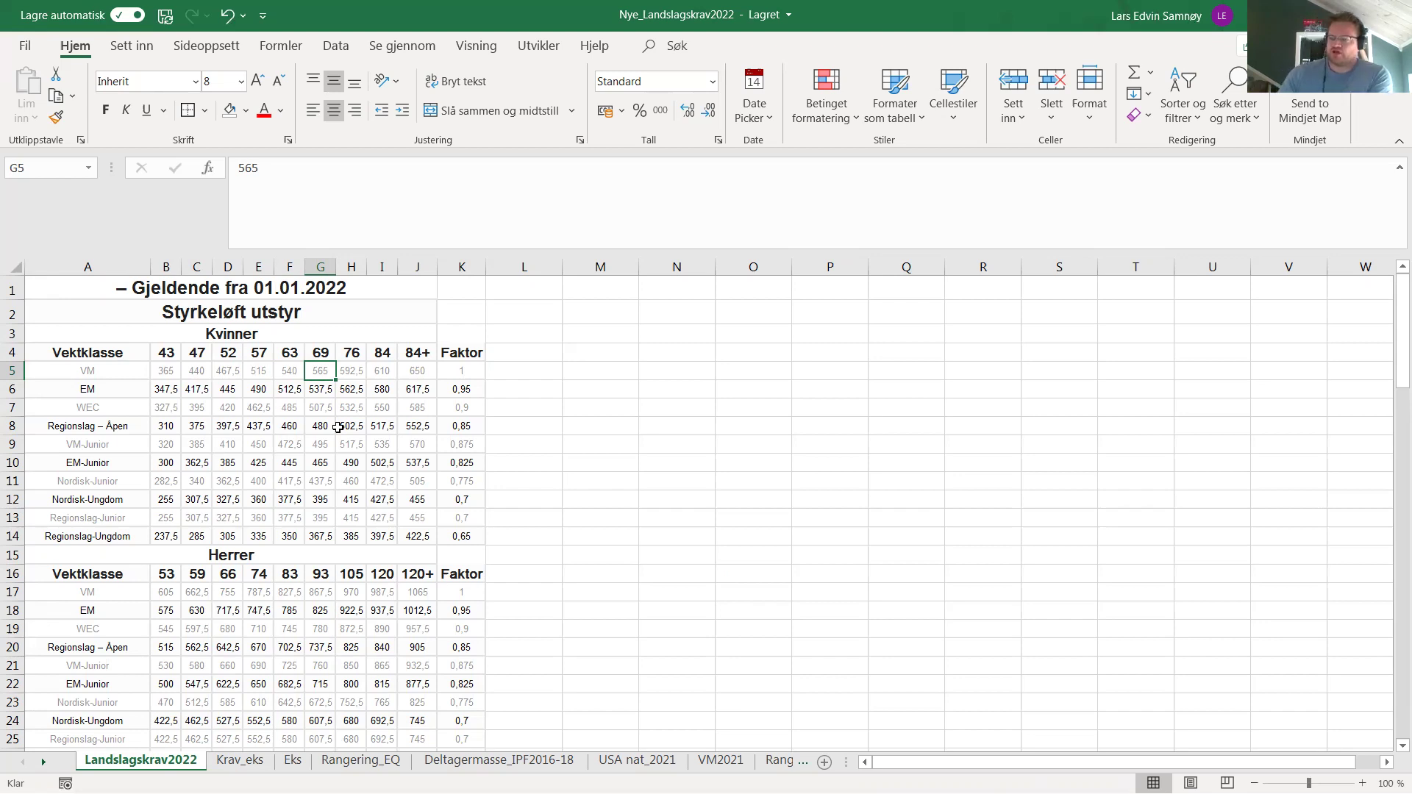
left_click(215, 371)
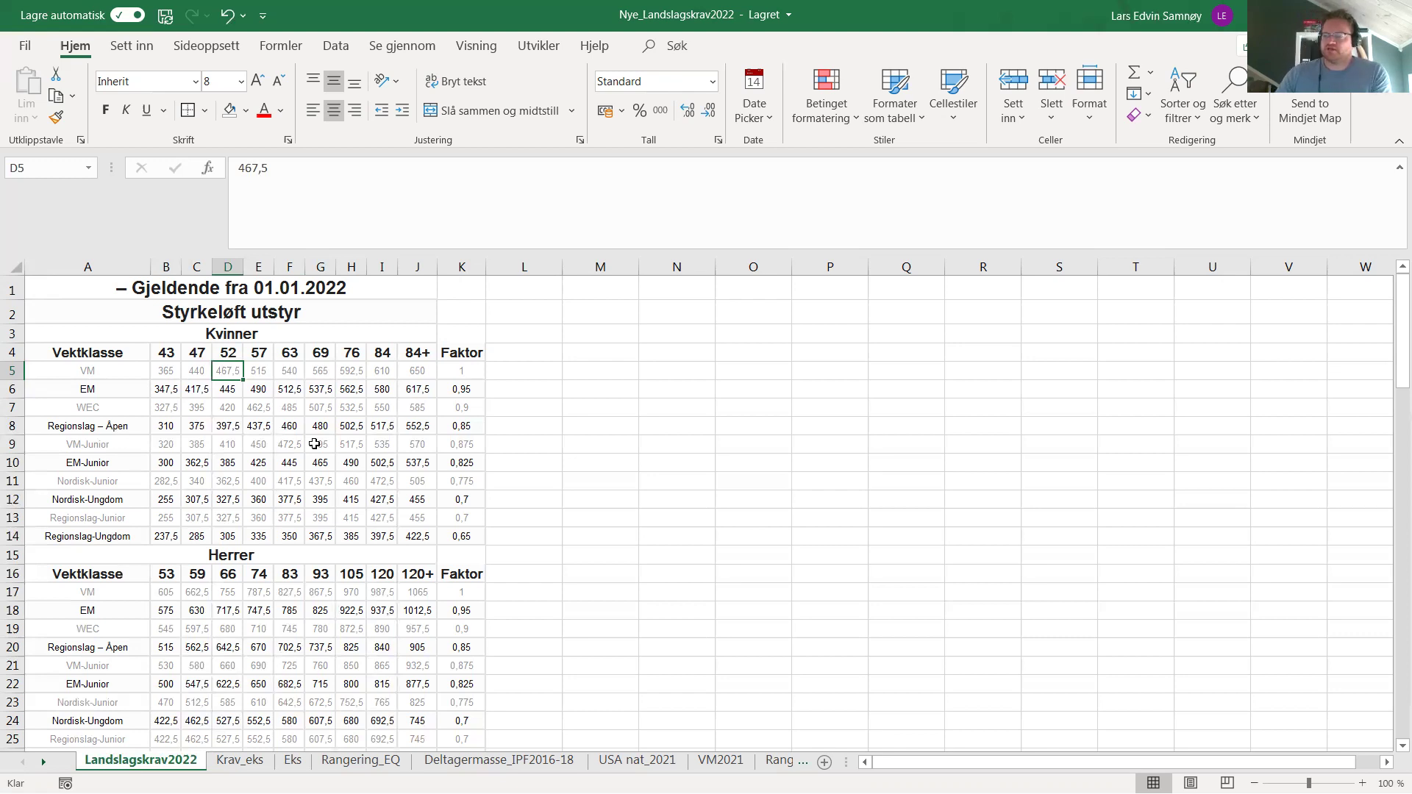
left_click(320, 374)
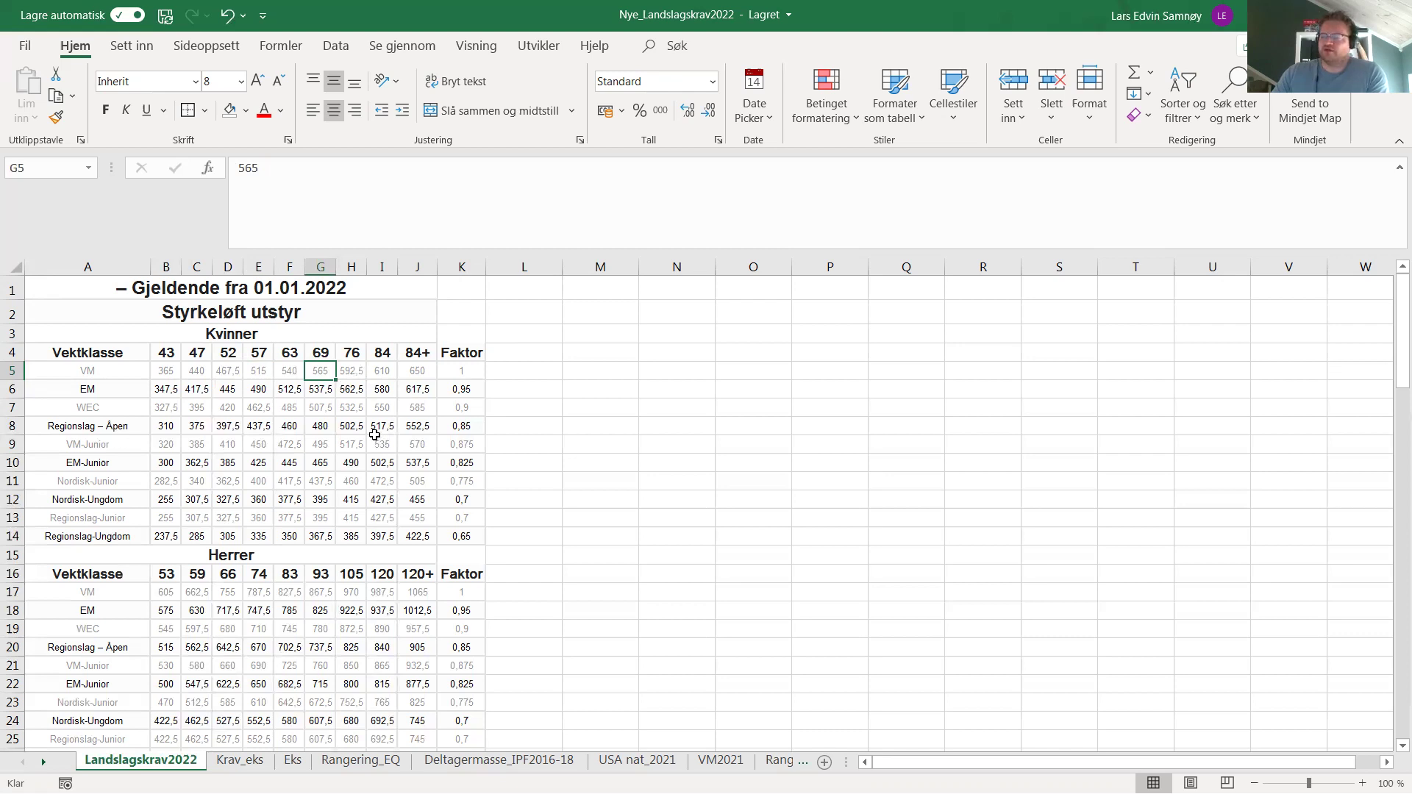
left_click(351, 372)
left_click(315, 372)
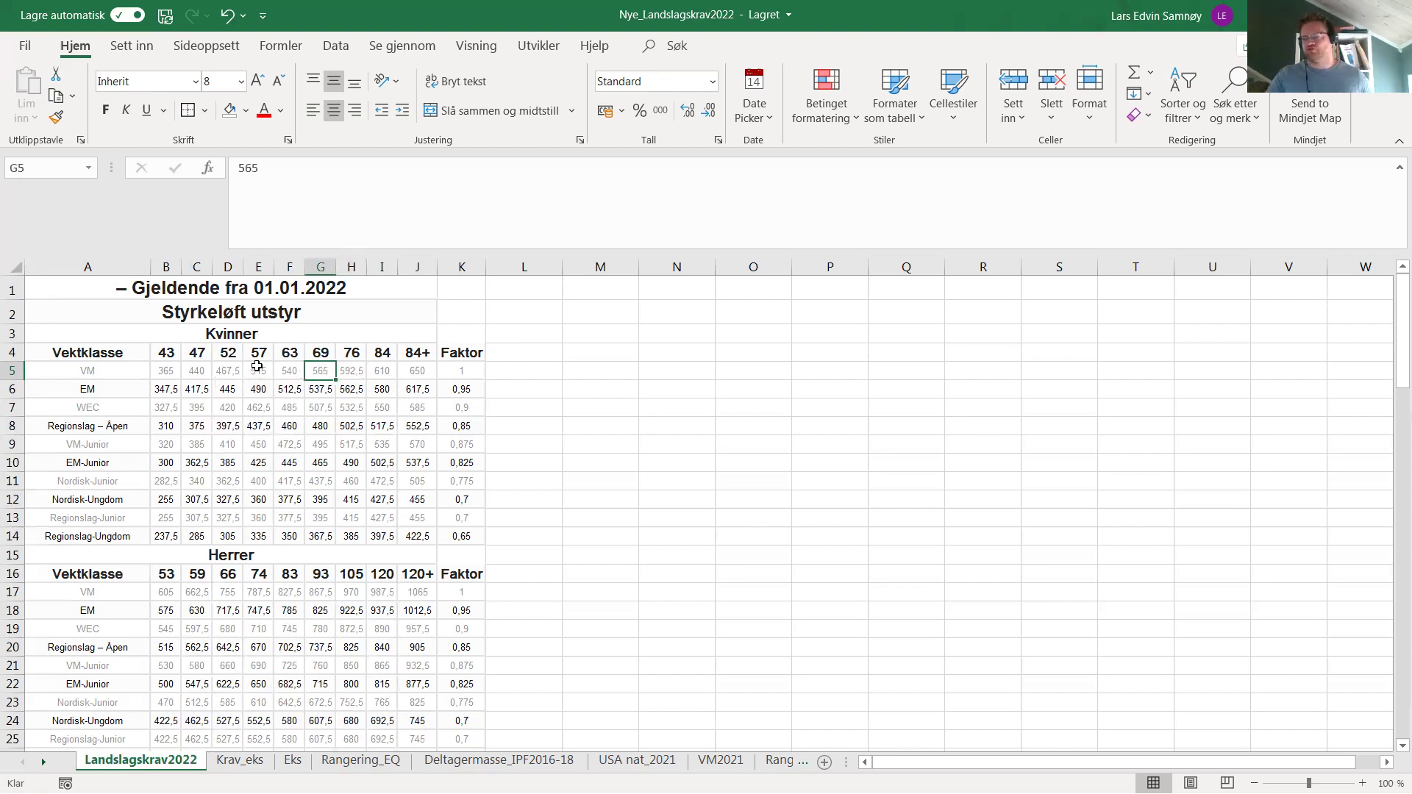
- Review the women's VM requirements for classes 52 to 84, and examine the three example lifters in B37:R39 of the Eks sheet
left_click_drag(216, 370, 376, 365)
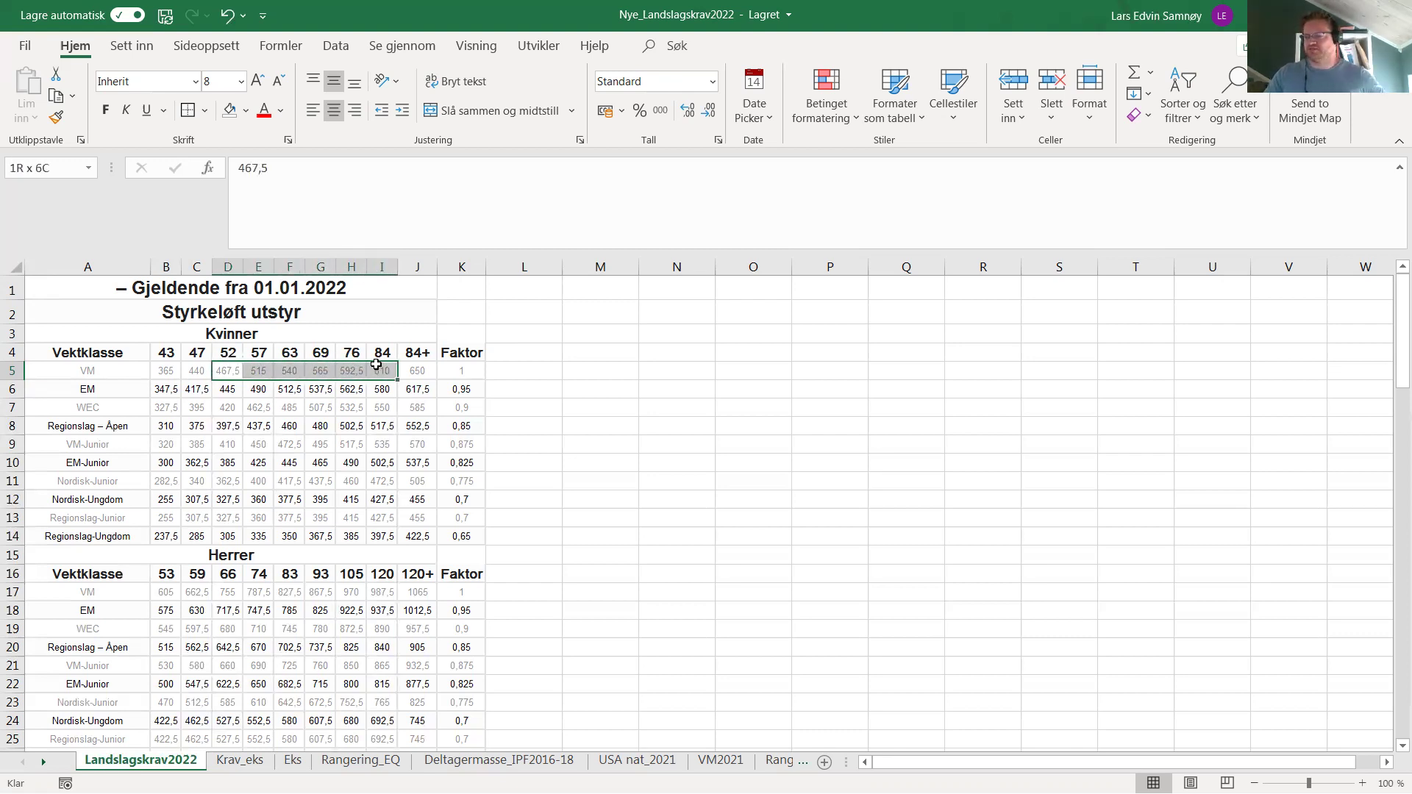
left_click(250, 761)
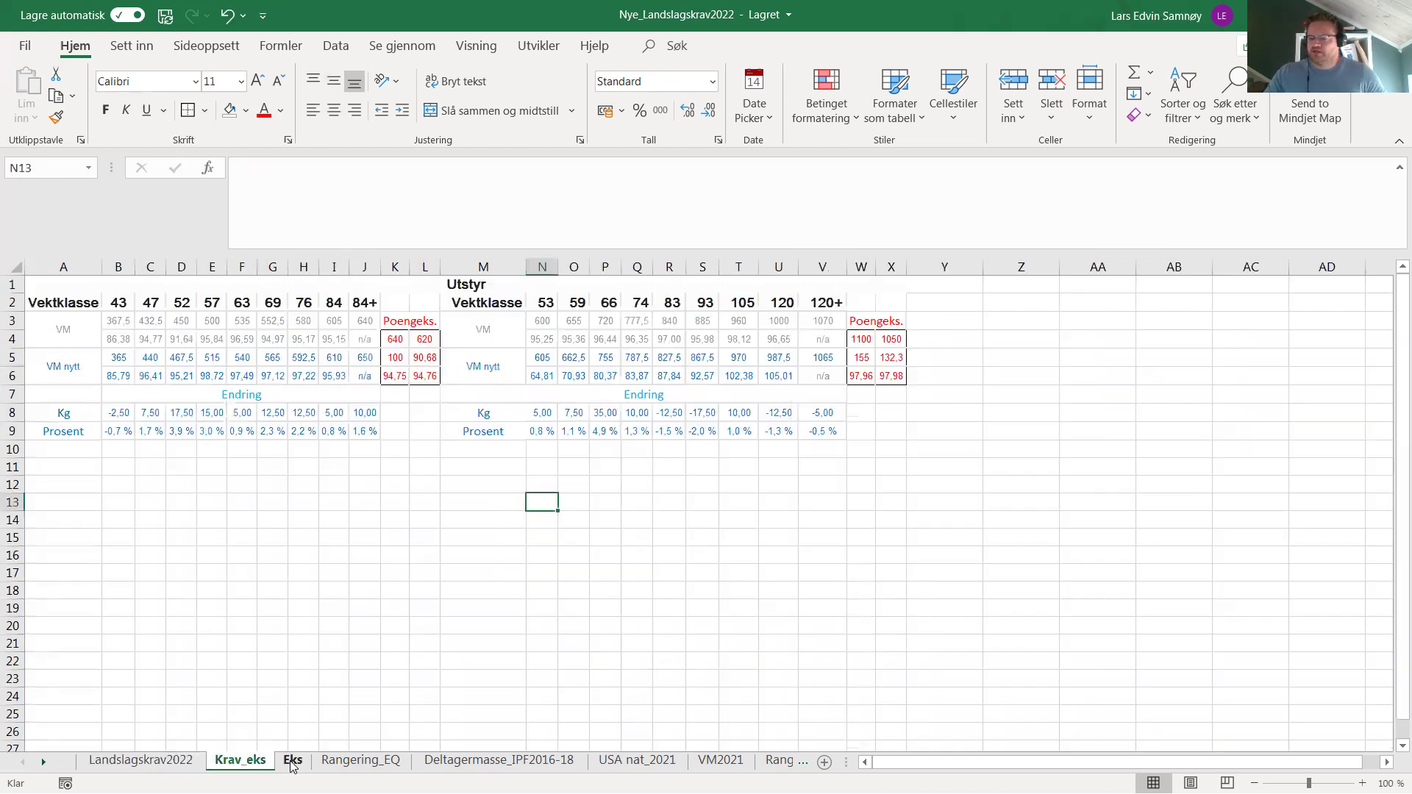
left_click(292, 761)
left_click_drag(189, 342, 1321, 371)
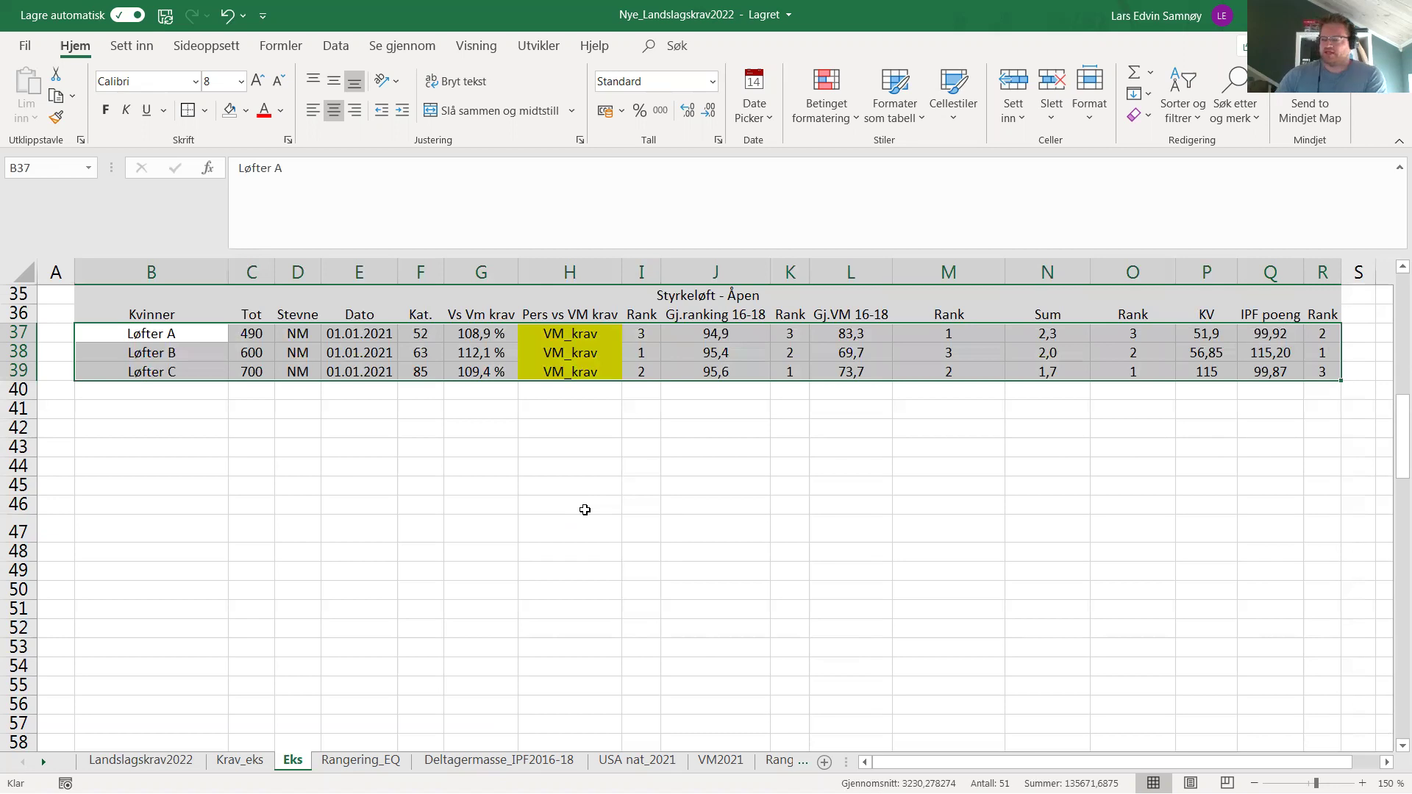
left_click(480, 487)
left_click(175, 336)
left_click_drag(175, 349, 1324, 375)
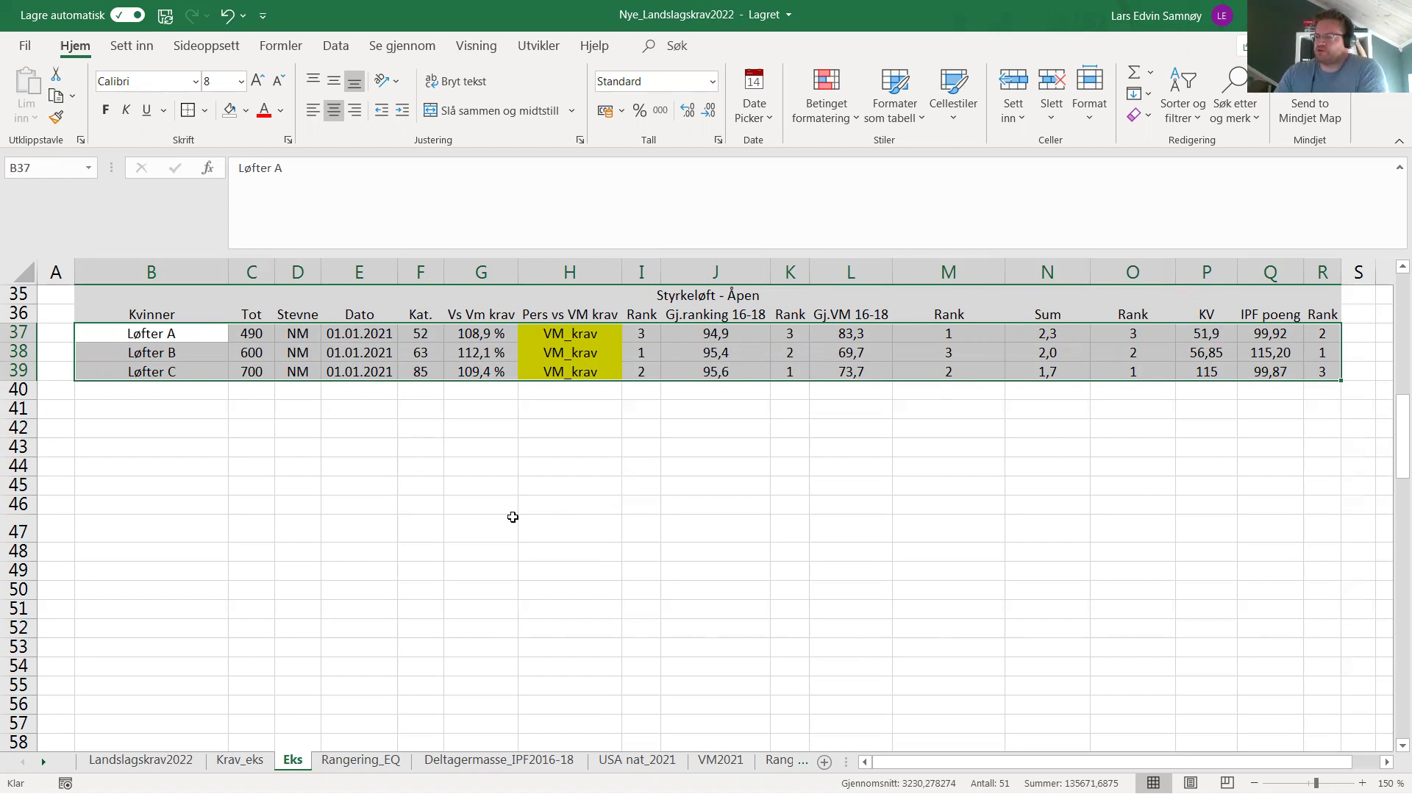
left_click(574, 523)
left_click_drag(182, 335, 1322, 373)
- Compare the three lifters' Gj.ranking 16-18 values in J37:J39, checking the rank in K39 and the VM requirement status in H37
left_click(739, 335)
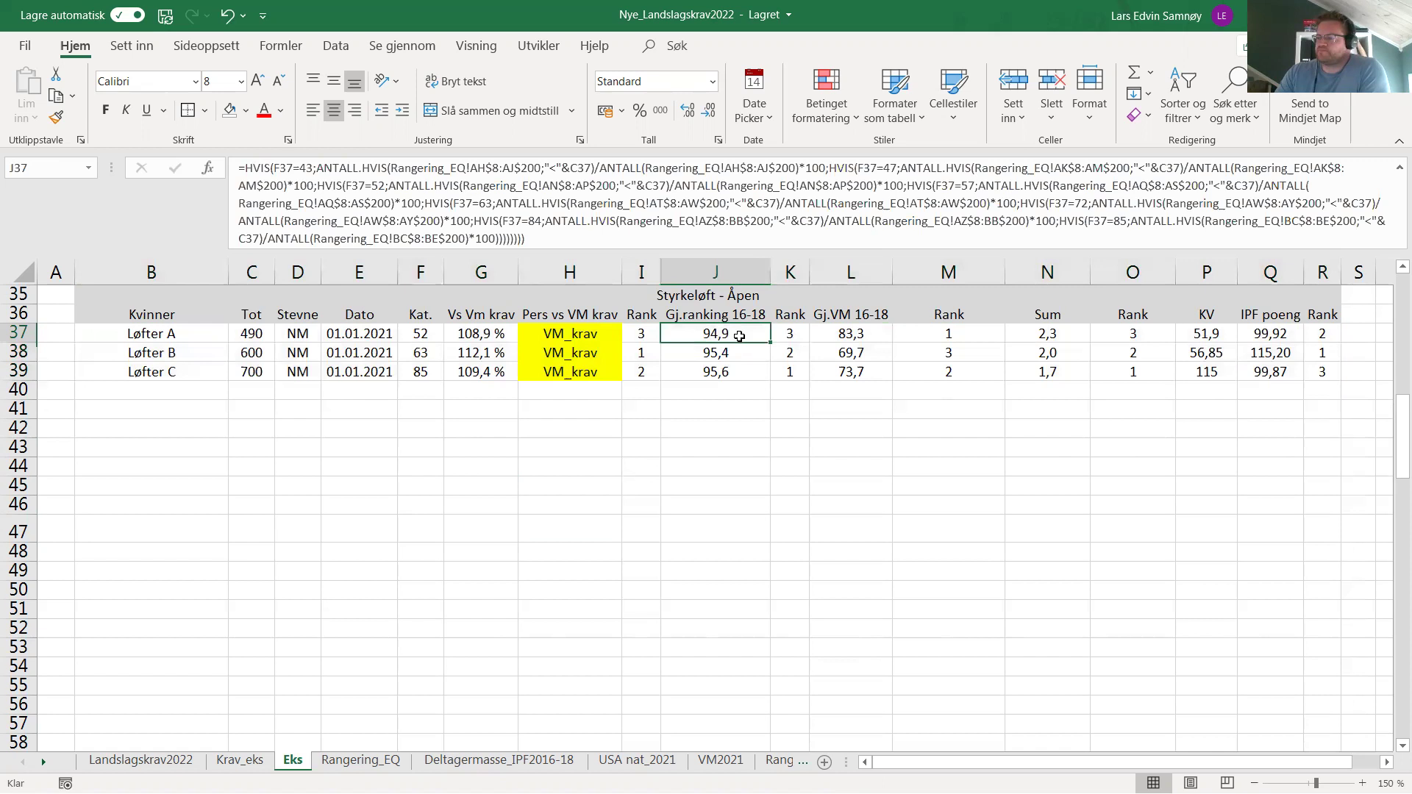
left_click(778, 373)
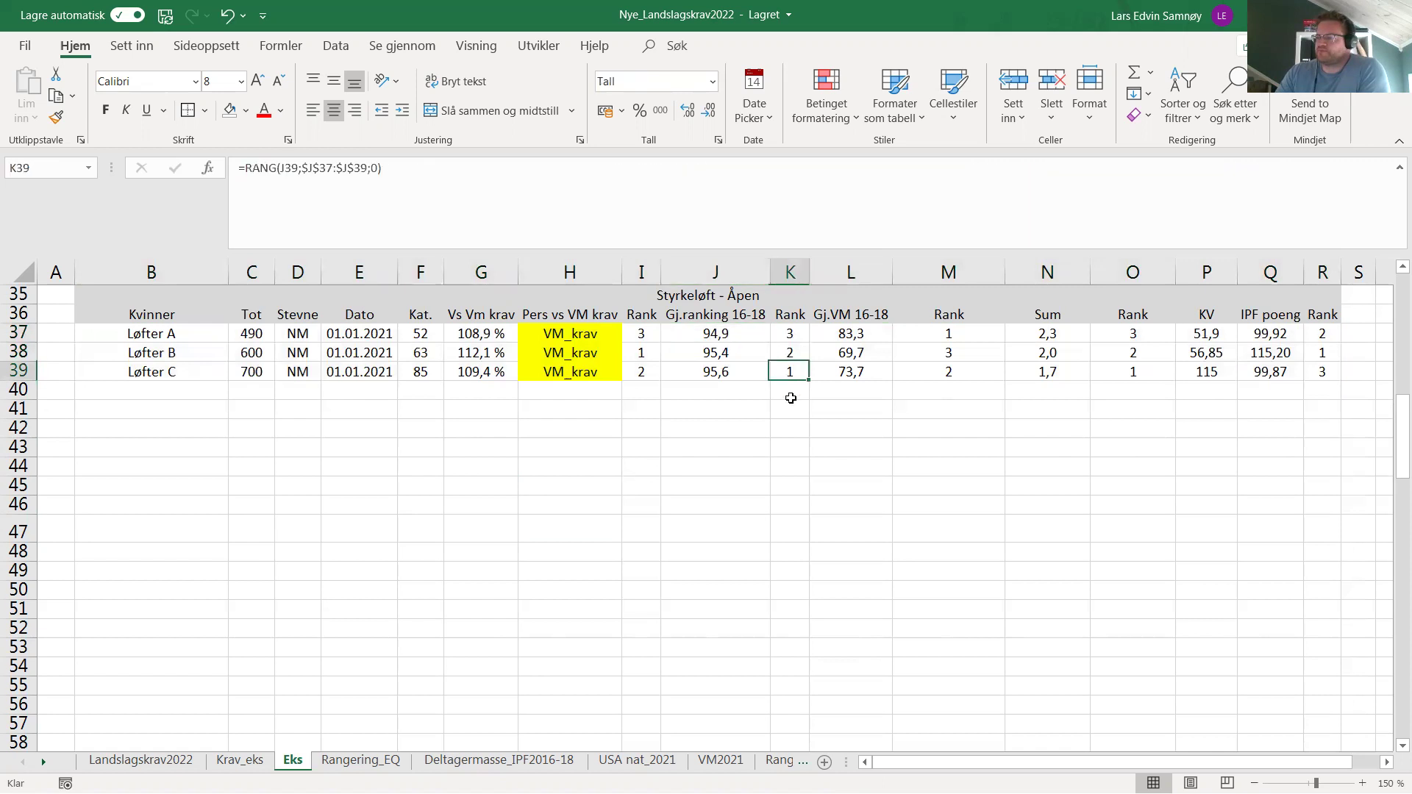
left_click(722, 335)
left_click(534, 333)
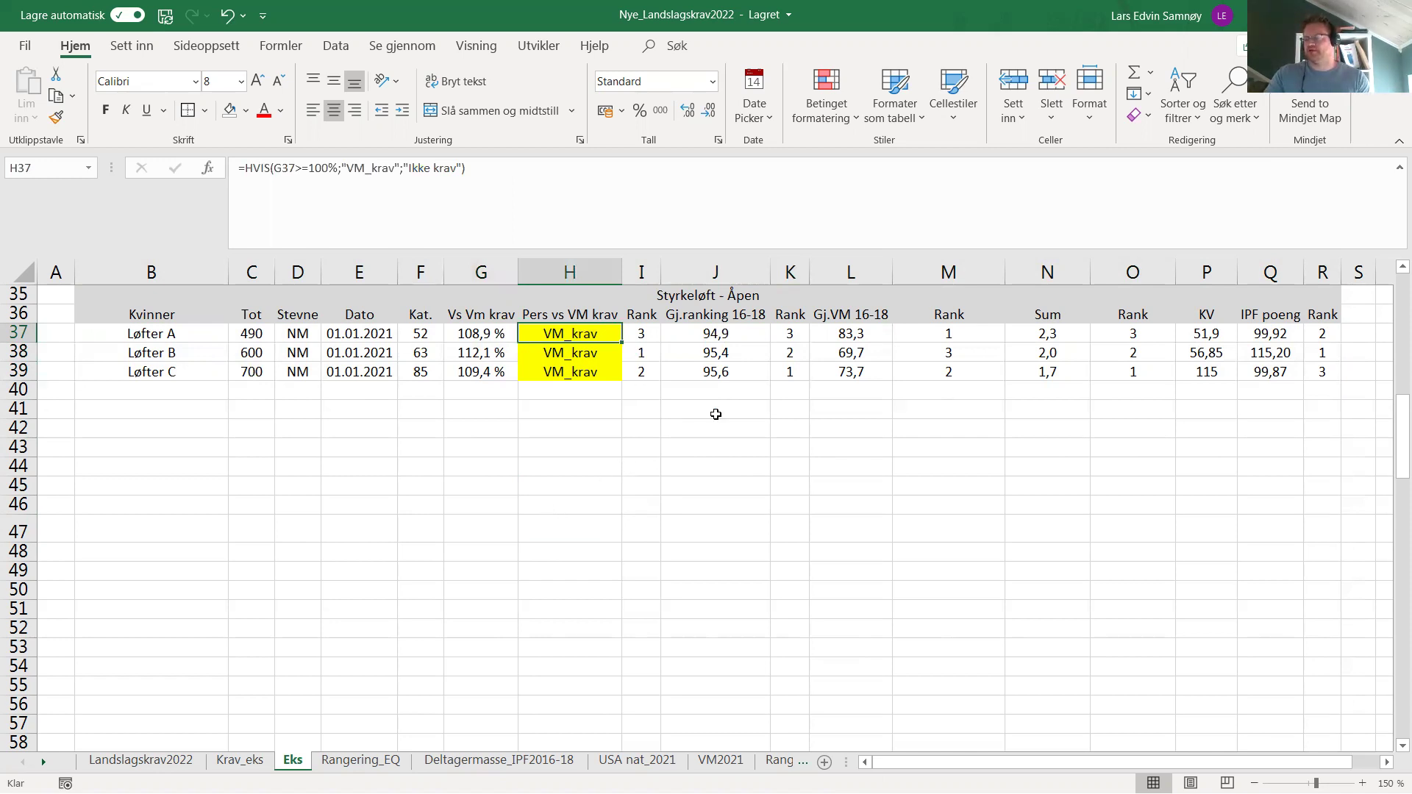
left_click(737, 333)
left_click(732, 504)
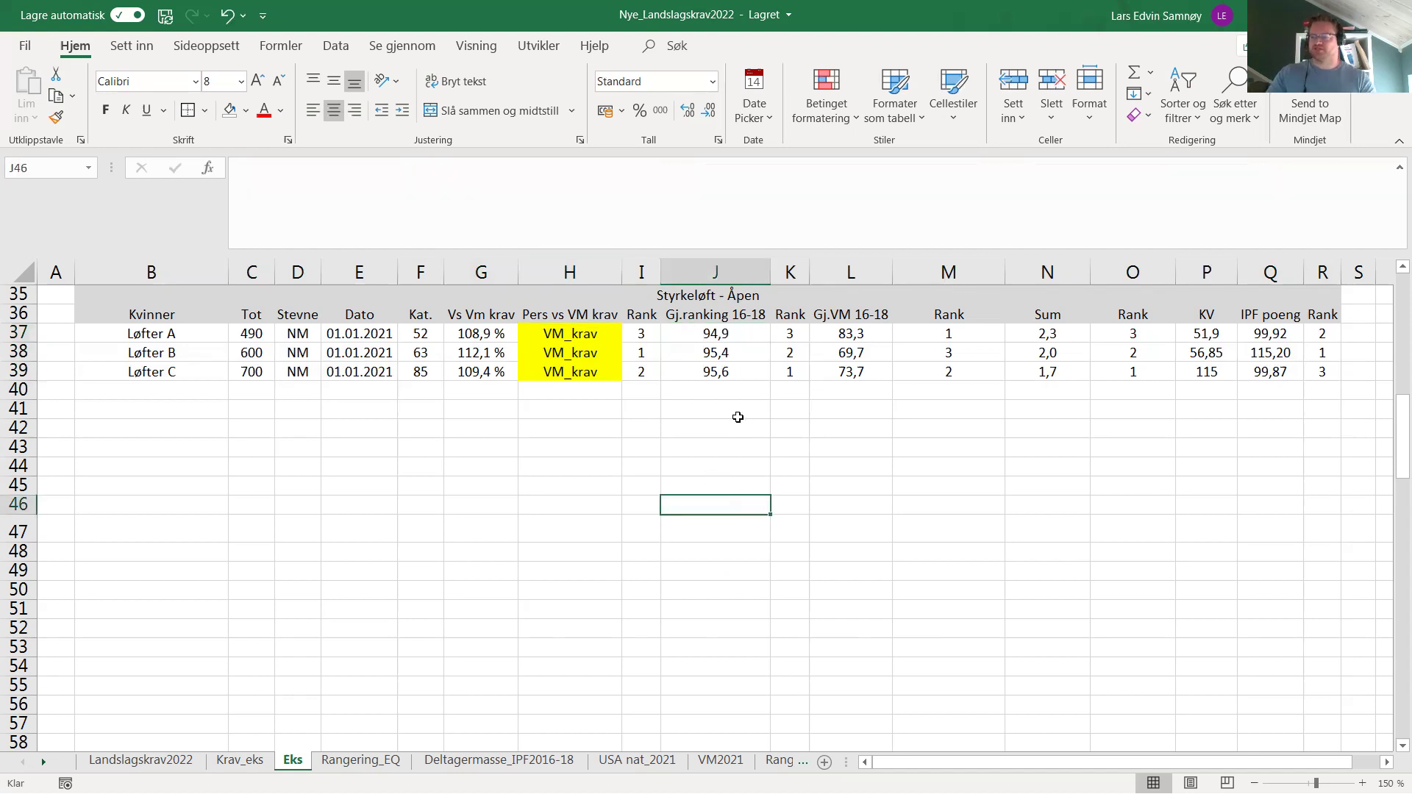
left_click_drag(735, 334, 731, 373)
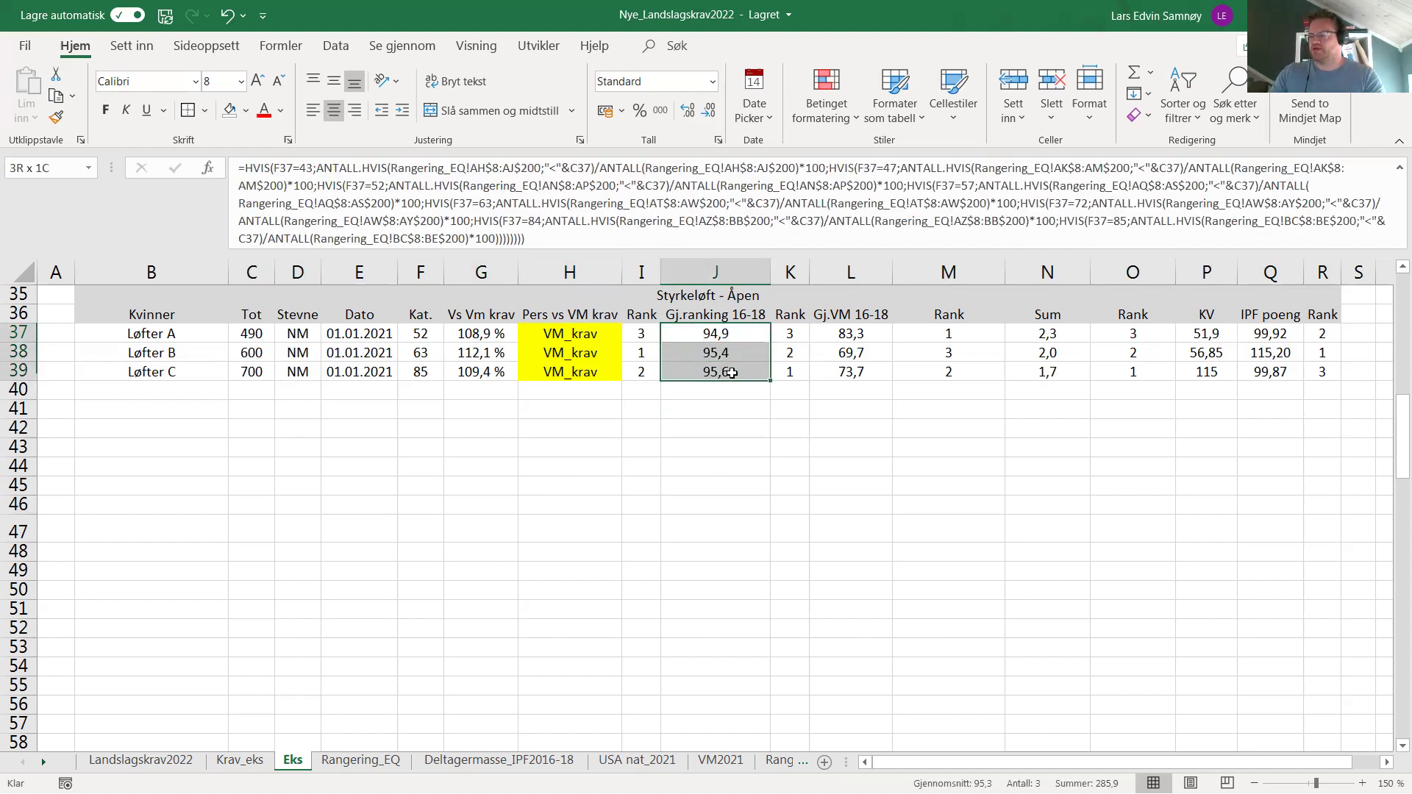
left_click(733, 373)
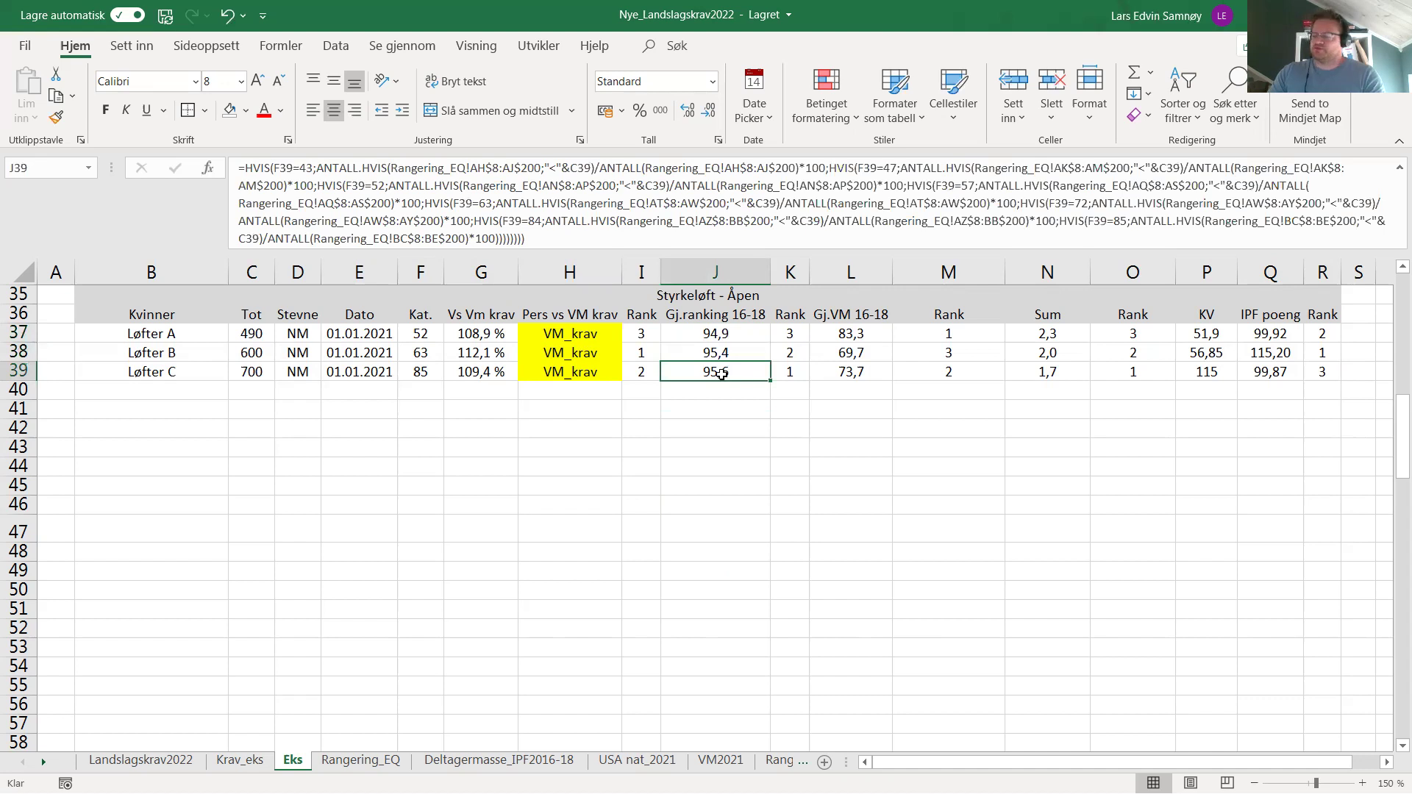
mouse_move(725, 334)
left_mouse_down()
mouse_move(725, 353)
mouse_move(721, 335)
left_mouse_up()
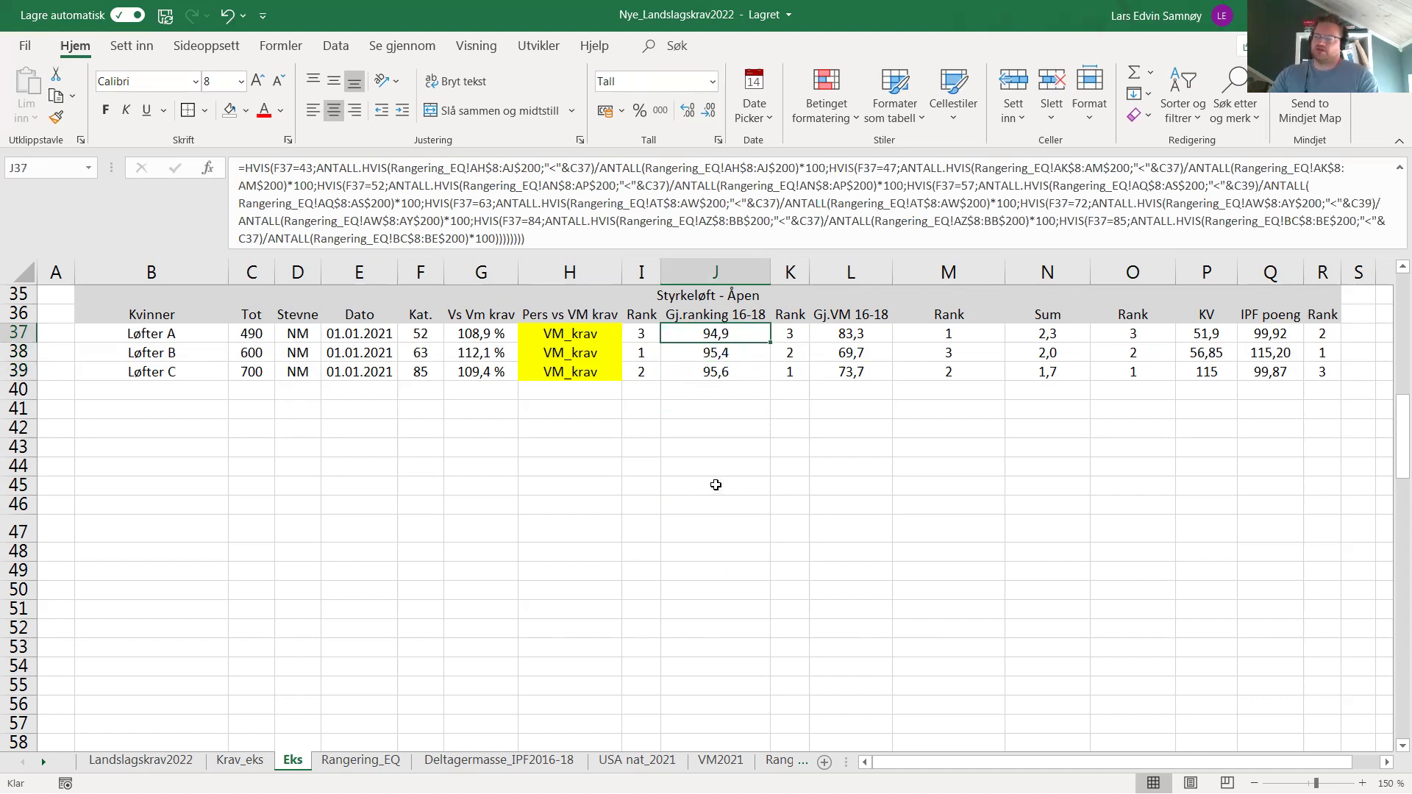
left_click(716, 485)
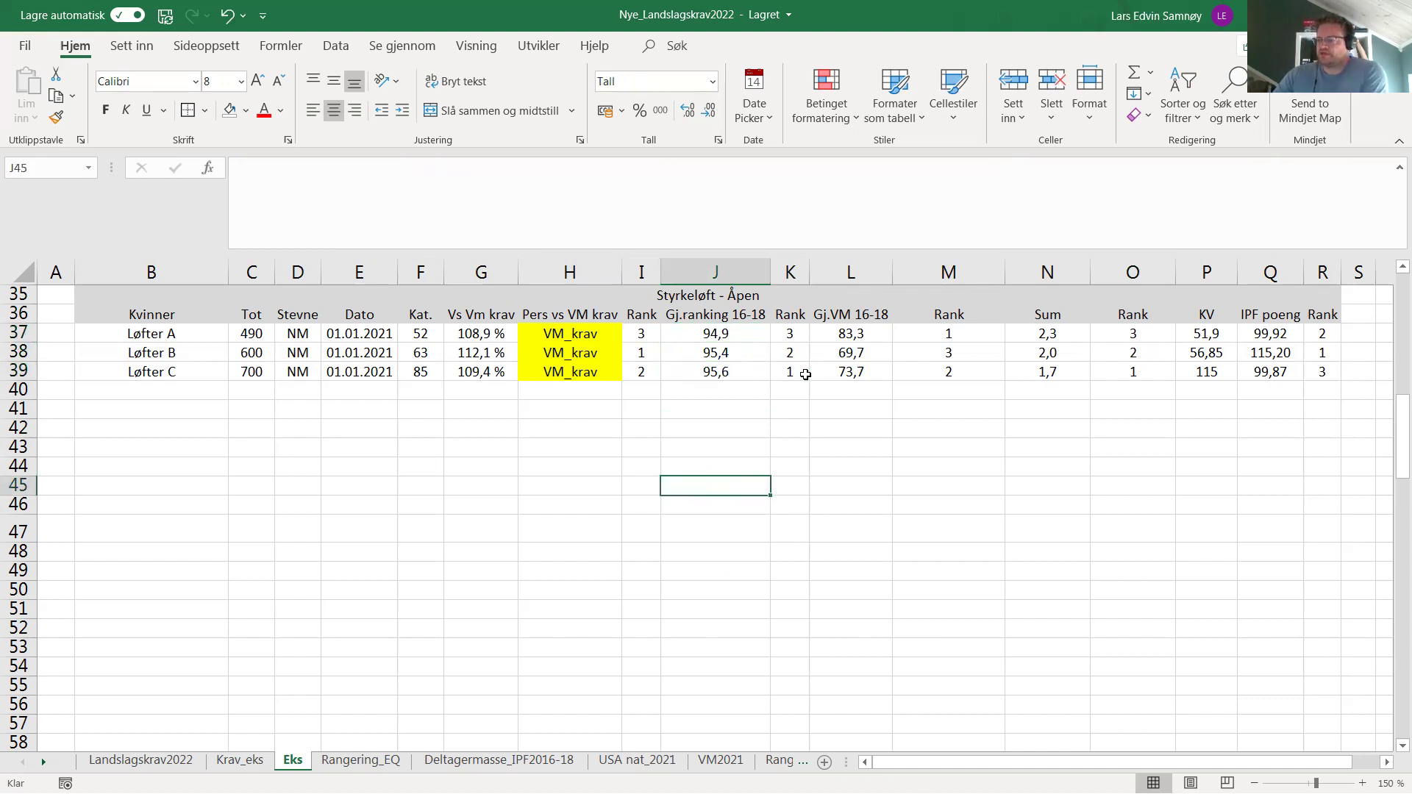
- Compare the Gj.VM 16-18 values in L37:L39, checking Løfter B's class in F38 and total in C38
left_click(864, 460)
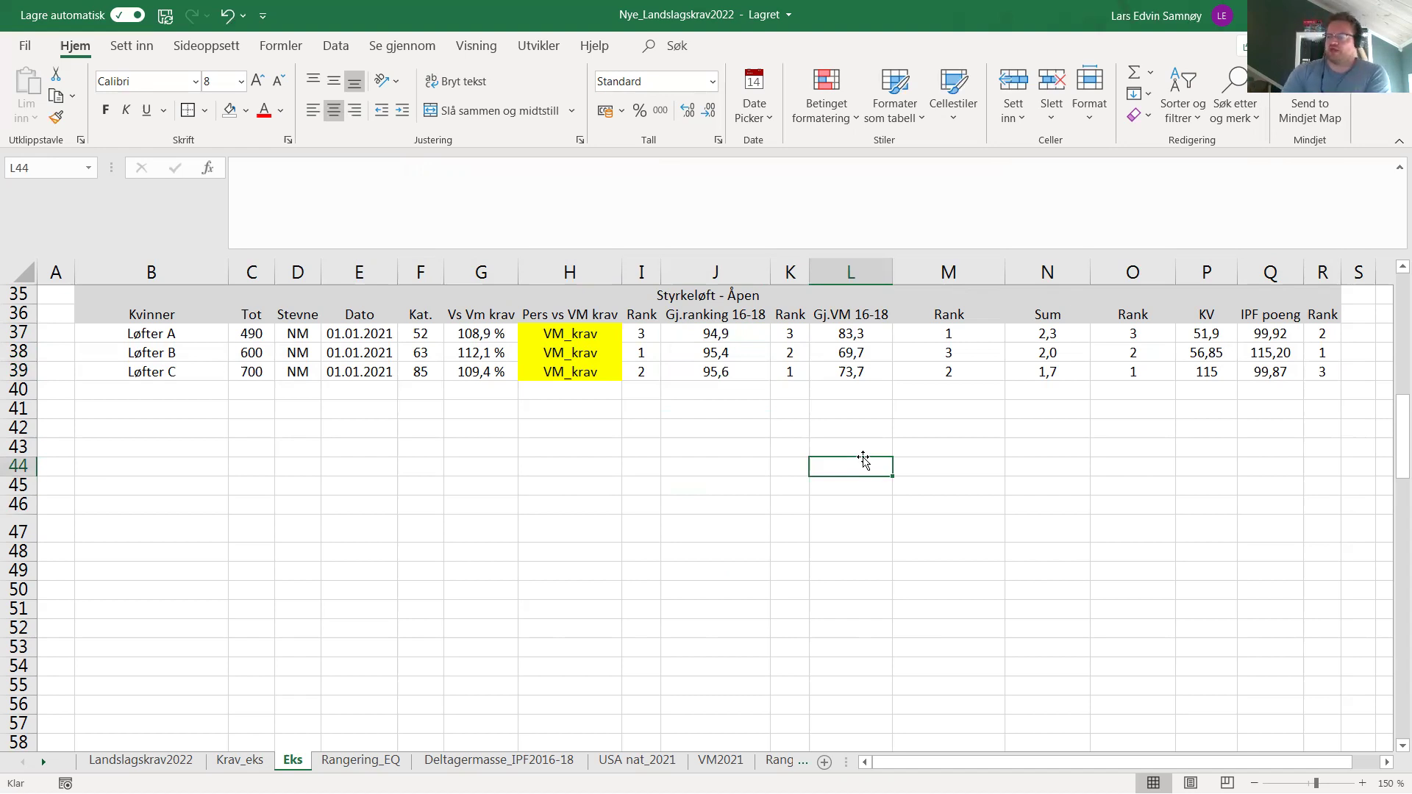
left_click(874, 342)
left_click(877, 373)
left_click(872, 354)
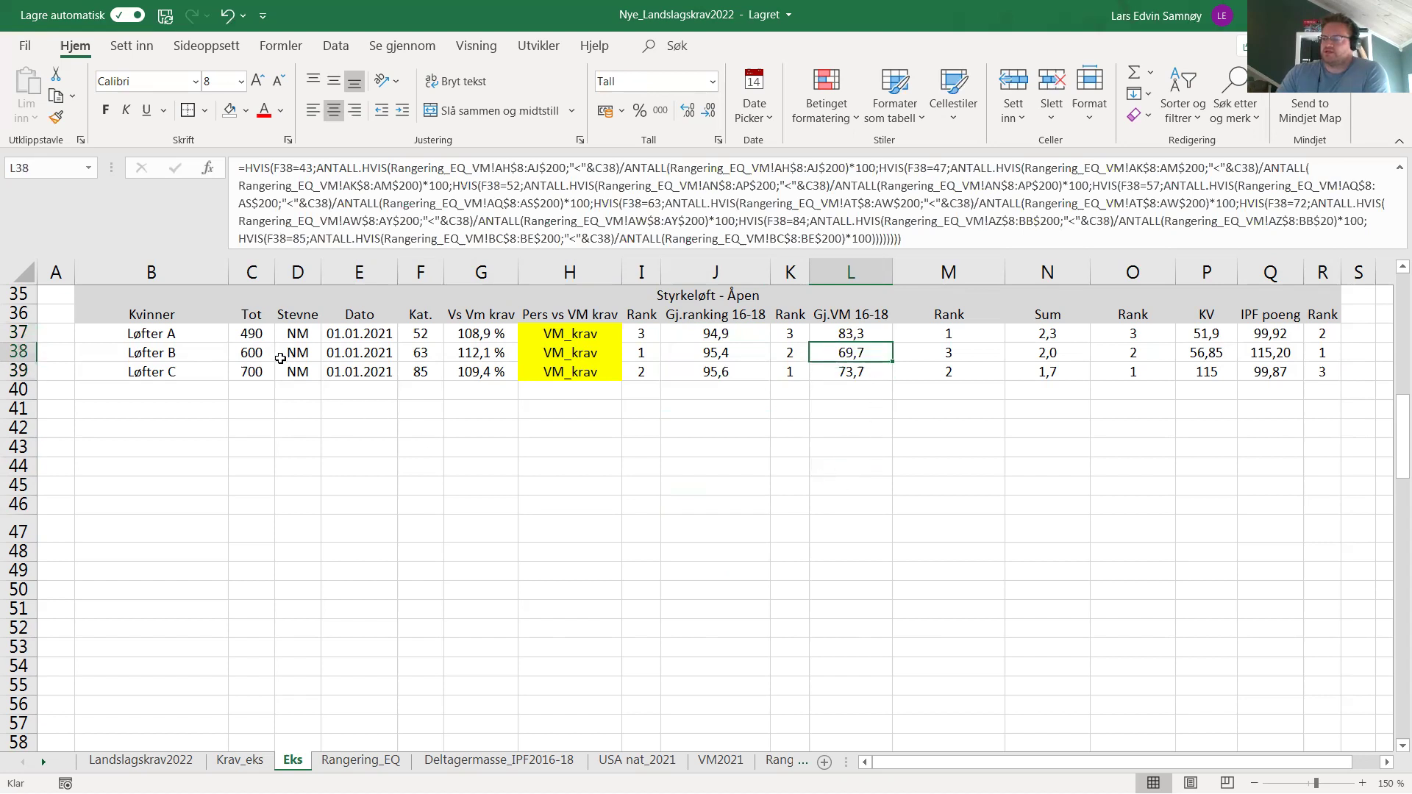
left_click(426, 353)
left_click(728, 449)
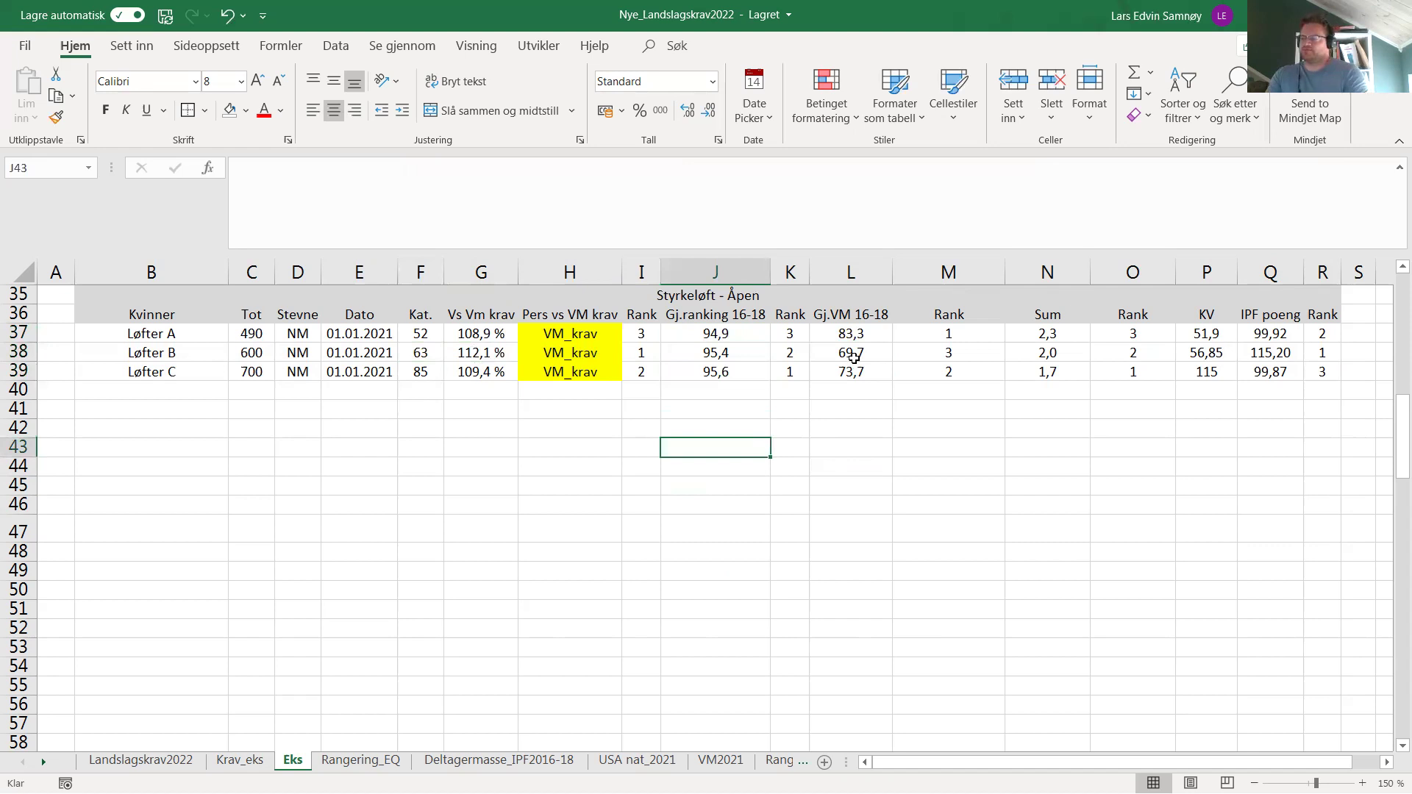
left_click(853, 451)
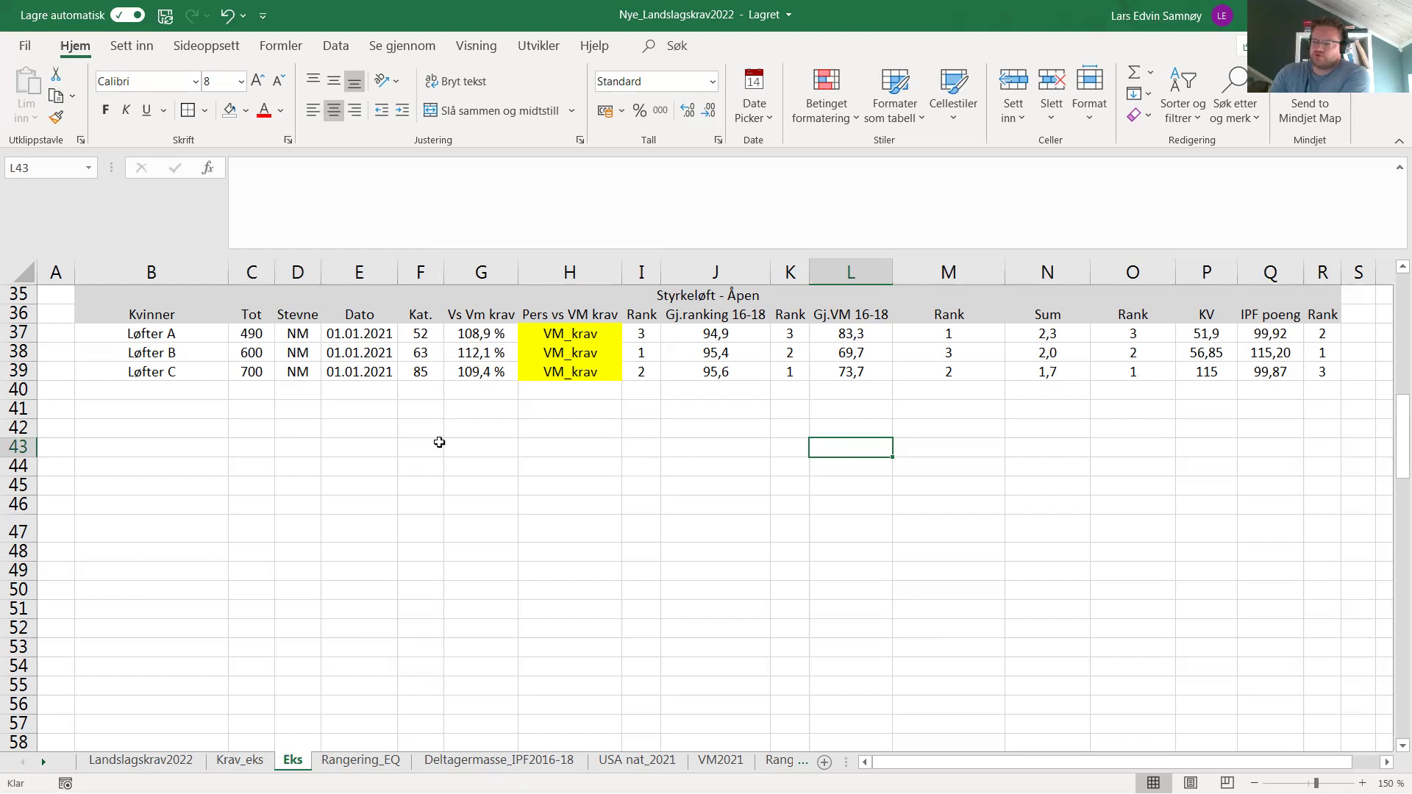
left_click(259, 353)
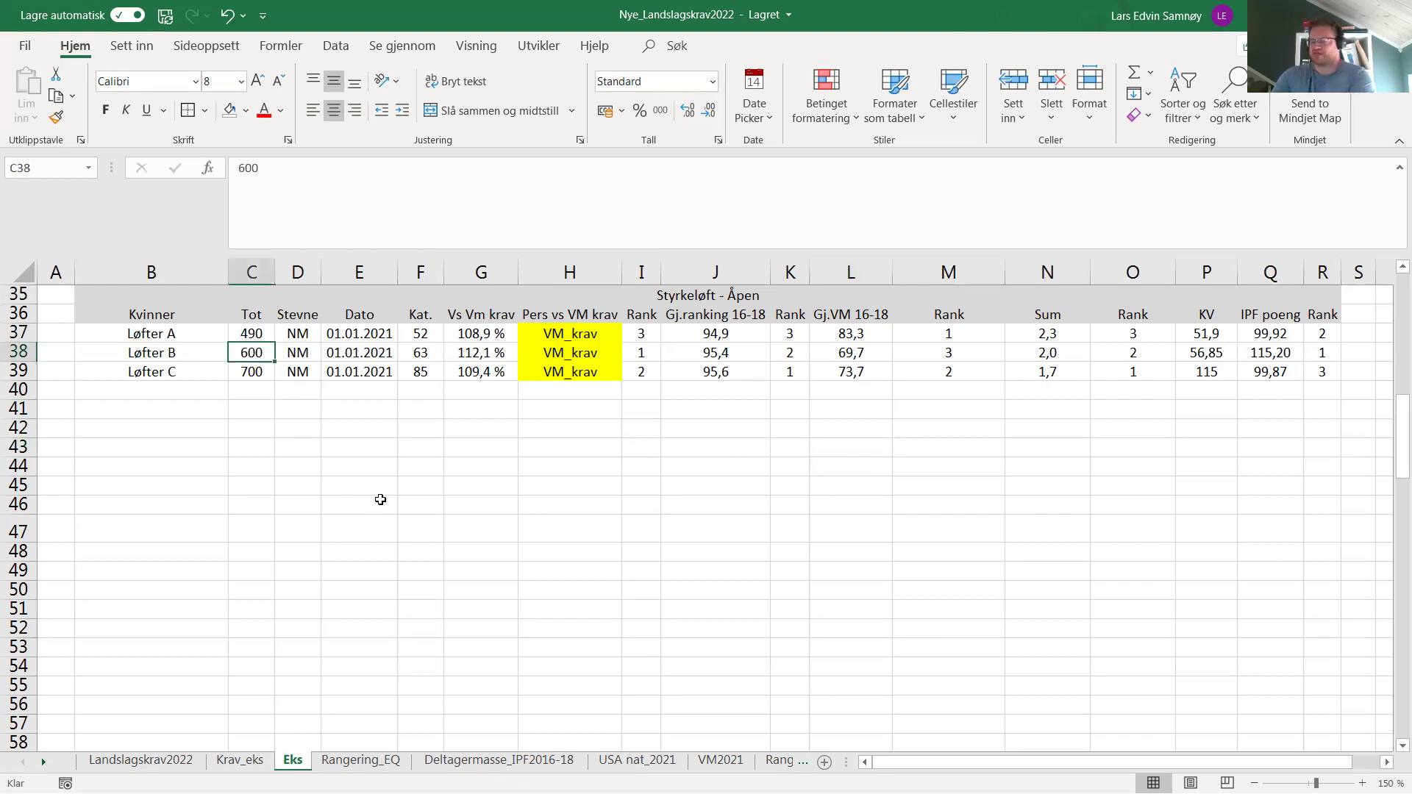
left_click(1000, 462)
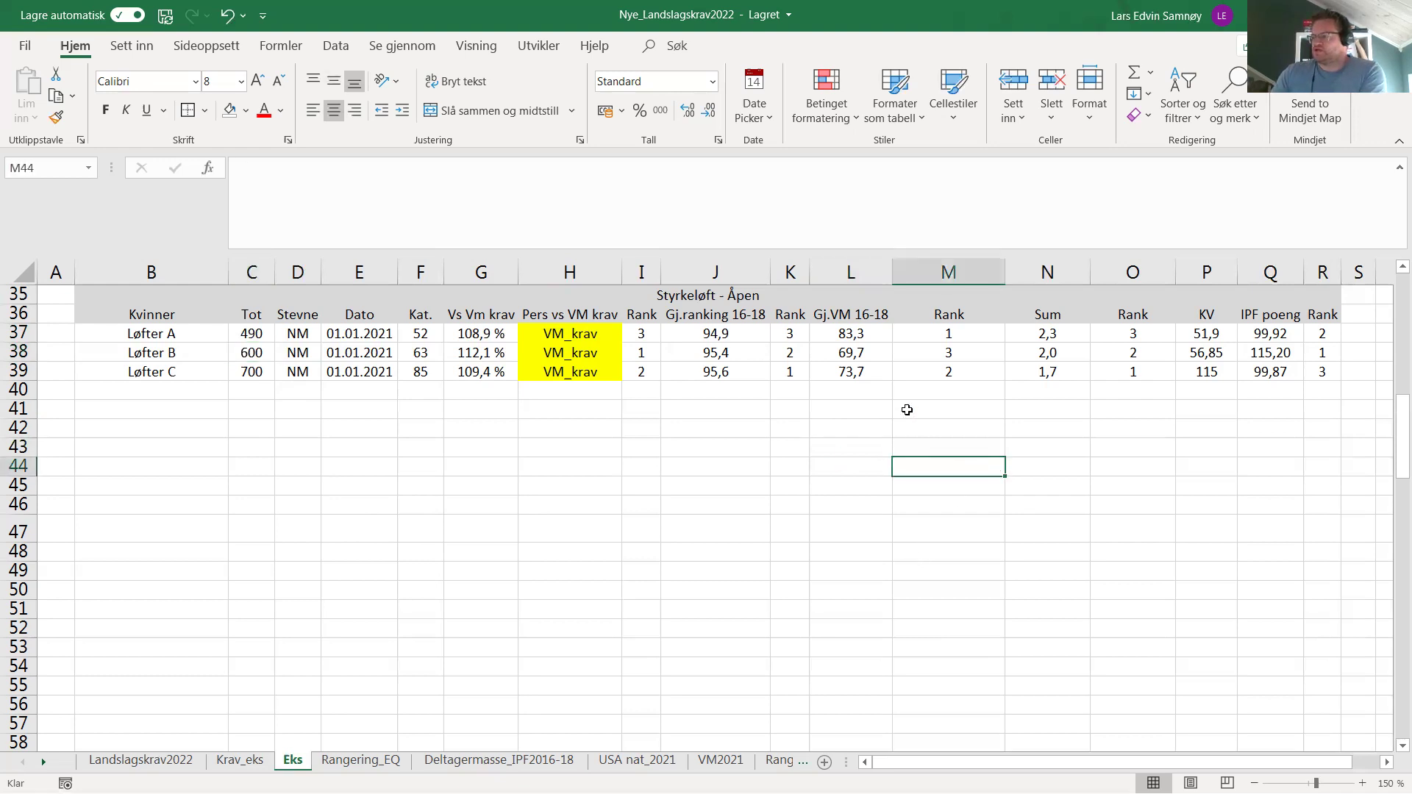
- Inspect the overall ranks in O37:O39 and the formulas behind Løfter A's rank in O37 and sum in N37
left_click(1134, 335)
left_click_drag(1137, 359, 1139, 374)
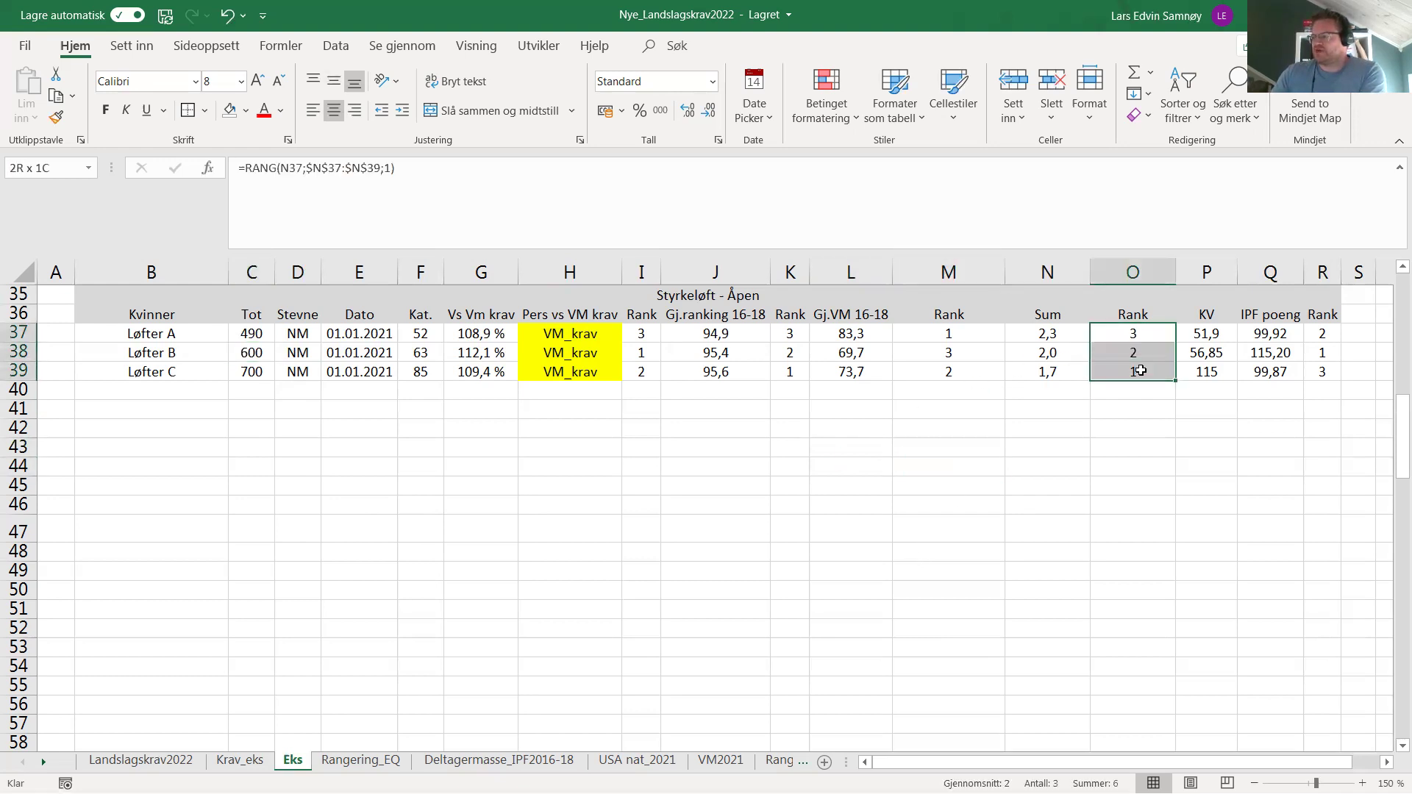
double_click(1118, 334)
left_click(1049, 337)
double_click(1051, 335)
left_click(820, 485)
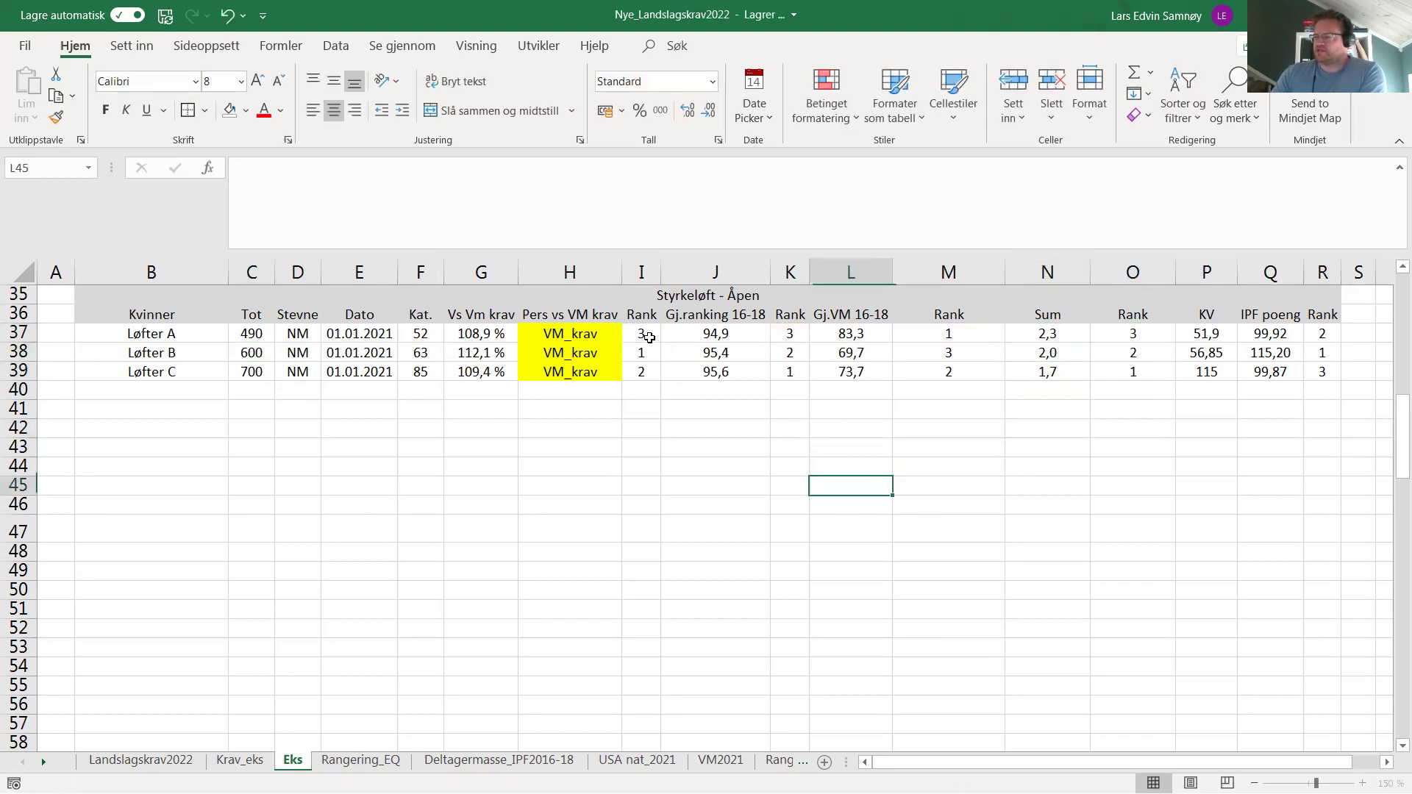
- Compare Løfter A's three partial ranks in I37, K37 and M37
left_click(641, 333)
left_click(790, 333)
left_click(967, 333)
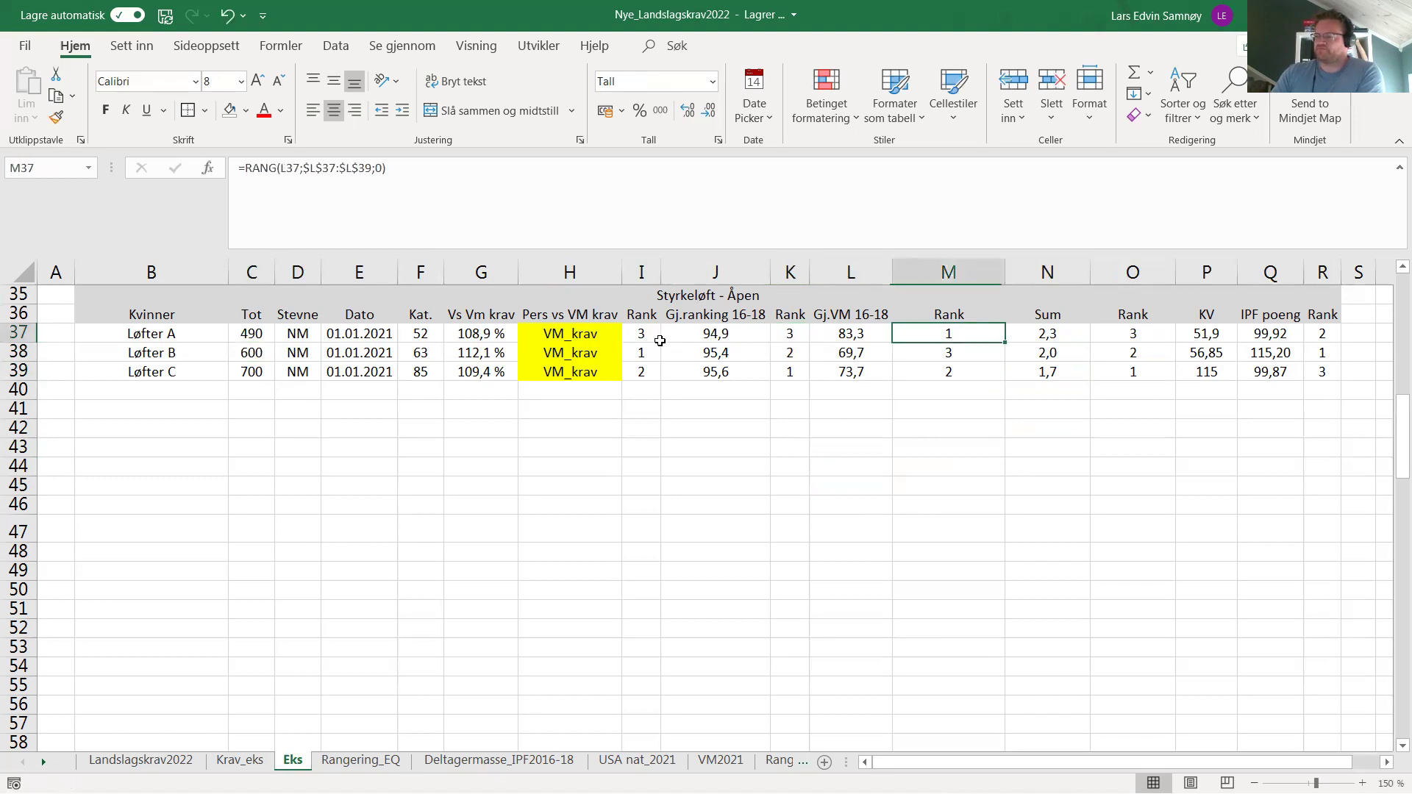
key("Left")
key("Left")
key("Left")
key("Left")
key("Left")
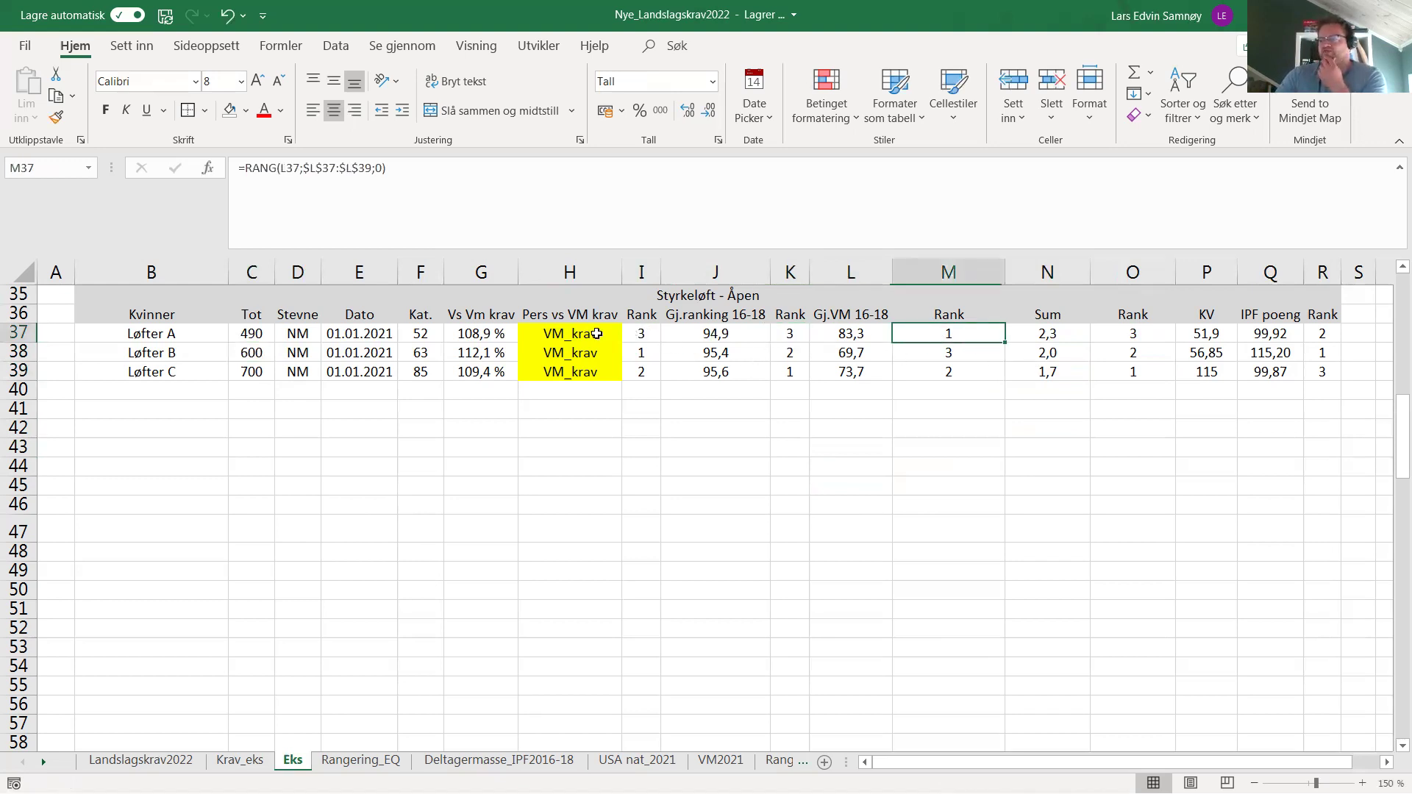
key("Right")
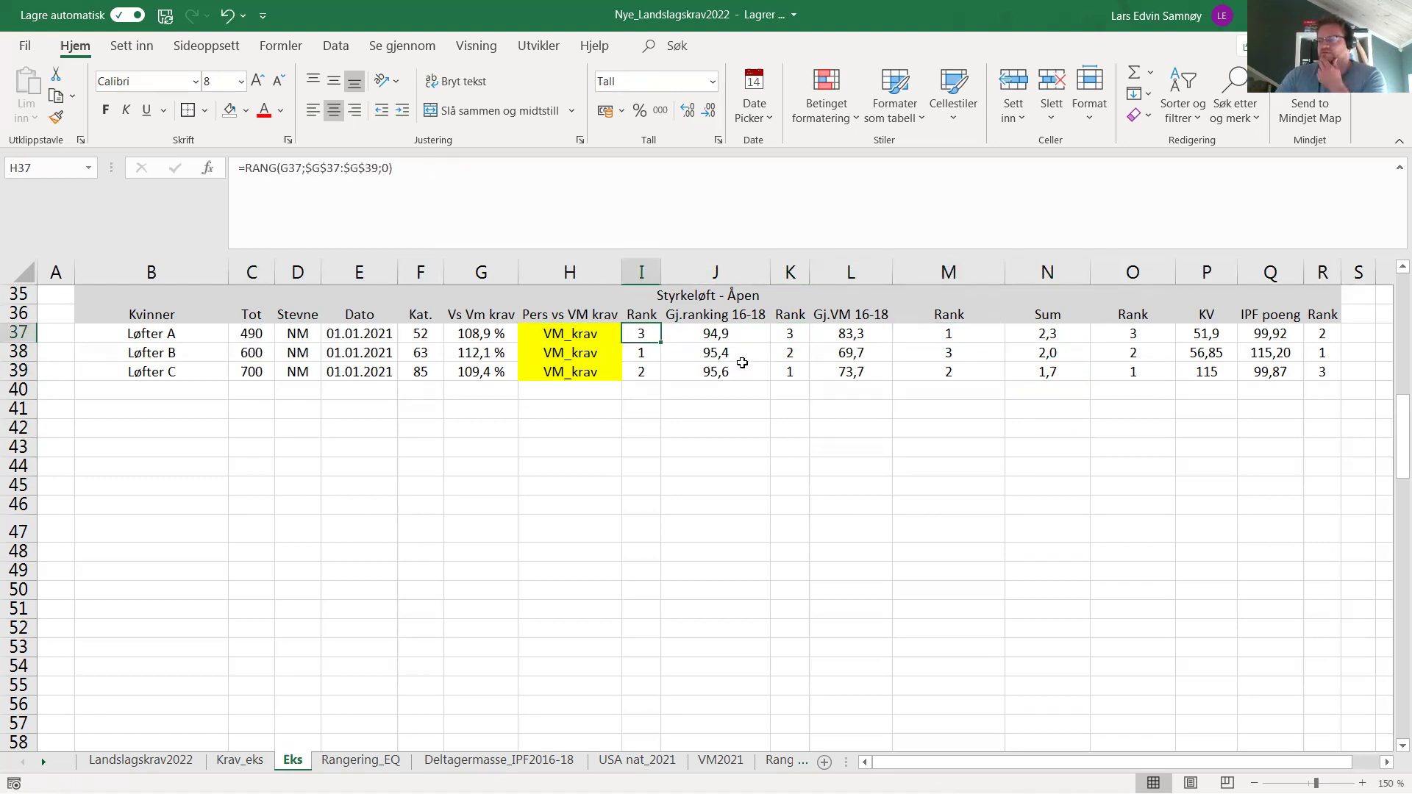
- Check Løfter A's ranks in K37 and M37 against the ranking and VM values in J37 and L37
left_click(789, 340)
left_click(718, 332)
left_click(944, 336)
left_click(868, 333)
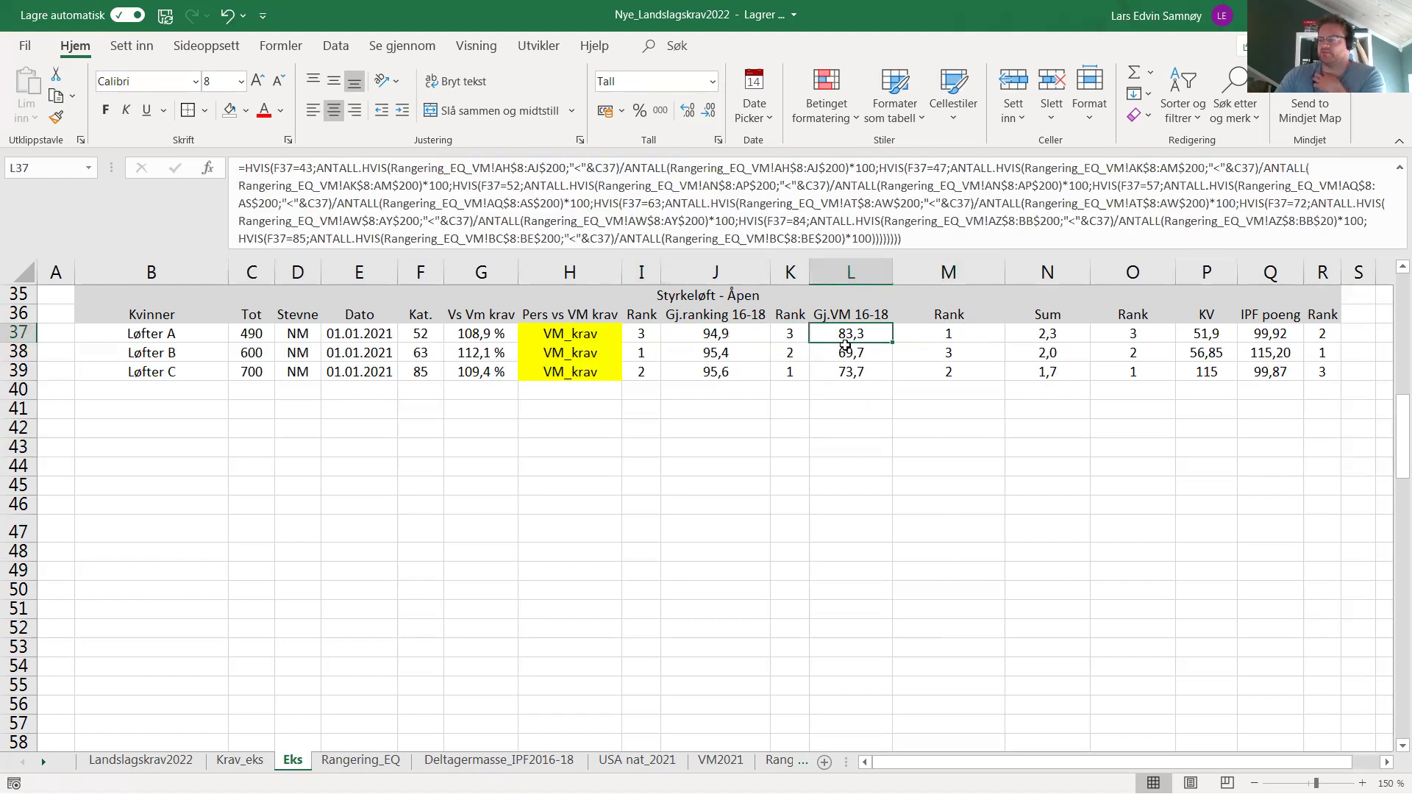
- Change the column heading in J36 to "Gj.ranking 17-19"
left_click(744, 320)
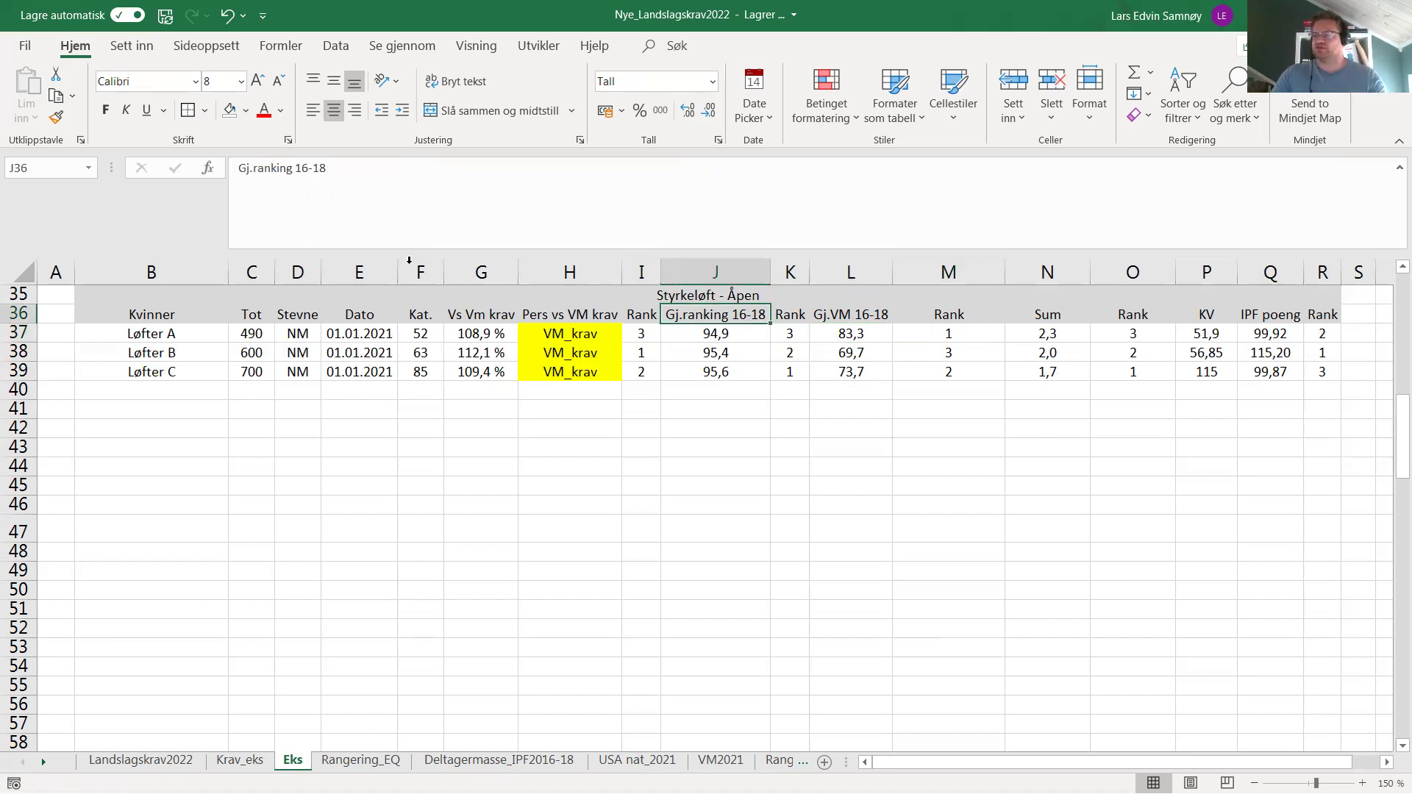
left_click(306, 167)
key("BackSpace")
type("7")
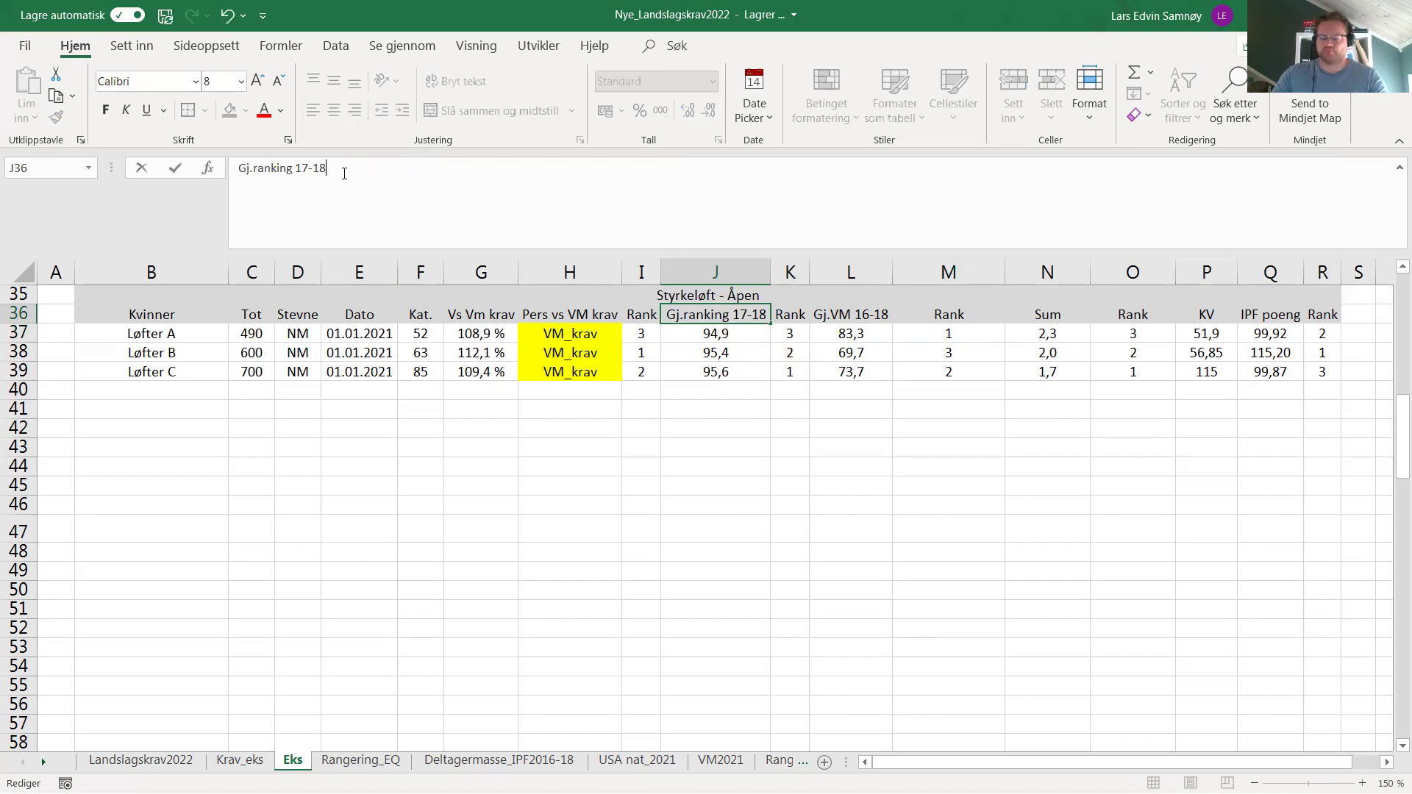
key("BackSpace")
type("9")
left_click(896, 463)
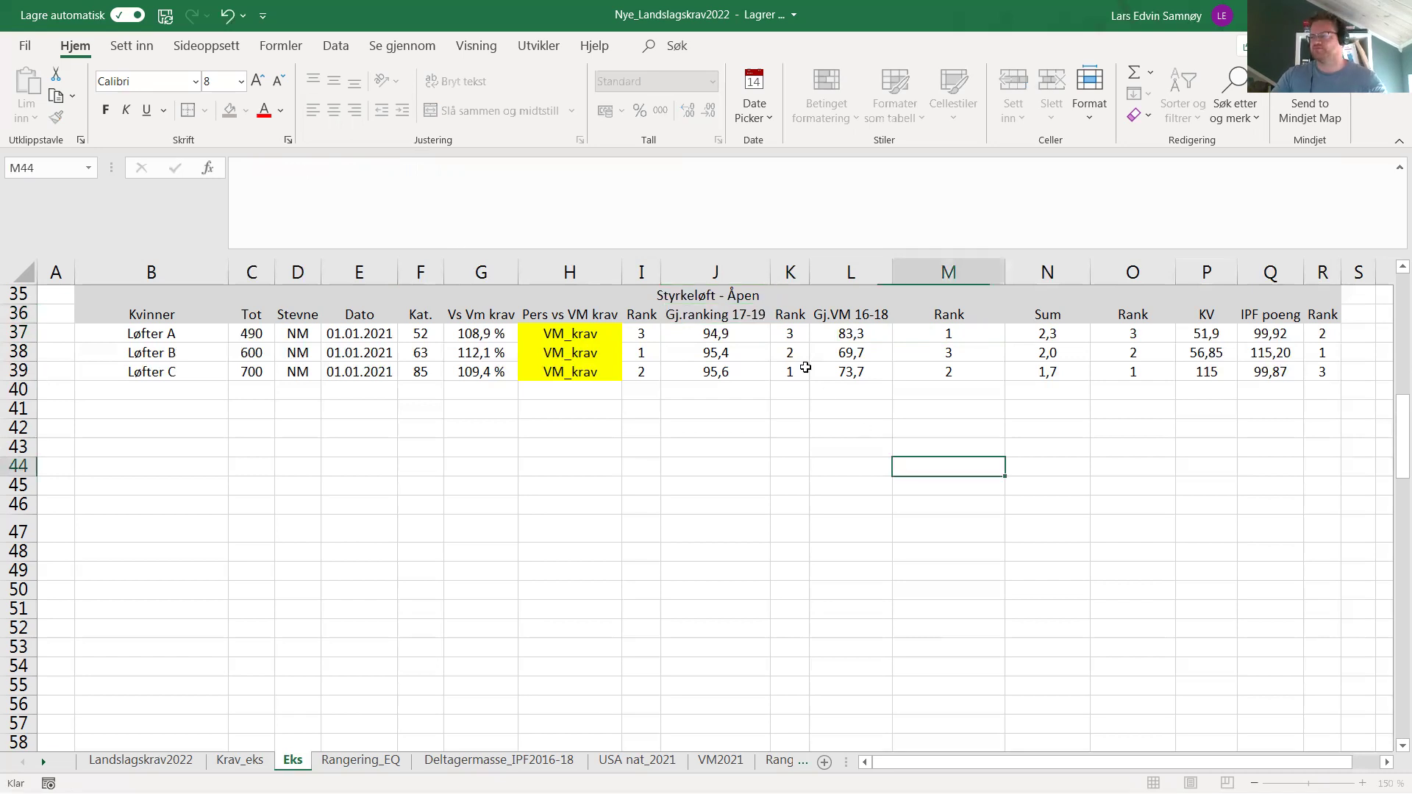
- Change the column heading in L36 to "Gj.VM 17-19"
left_click(850, 314)
left_click(287, 168)
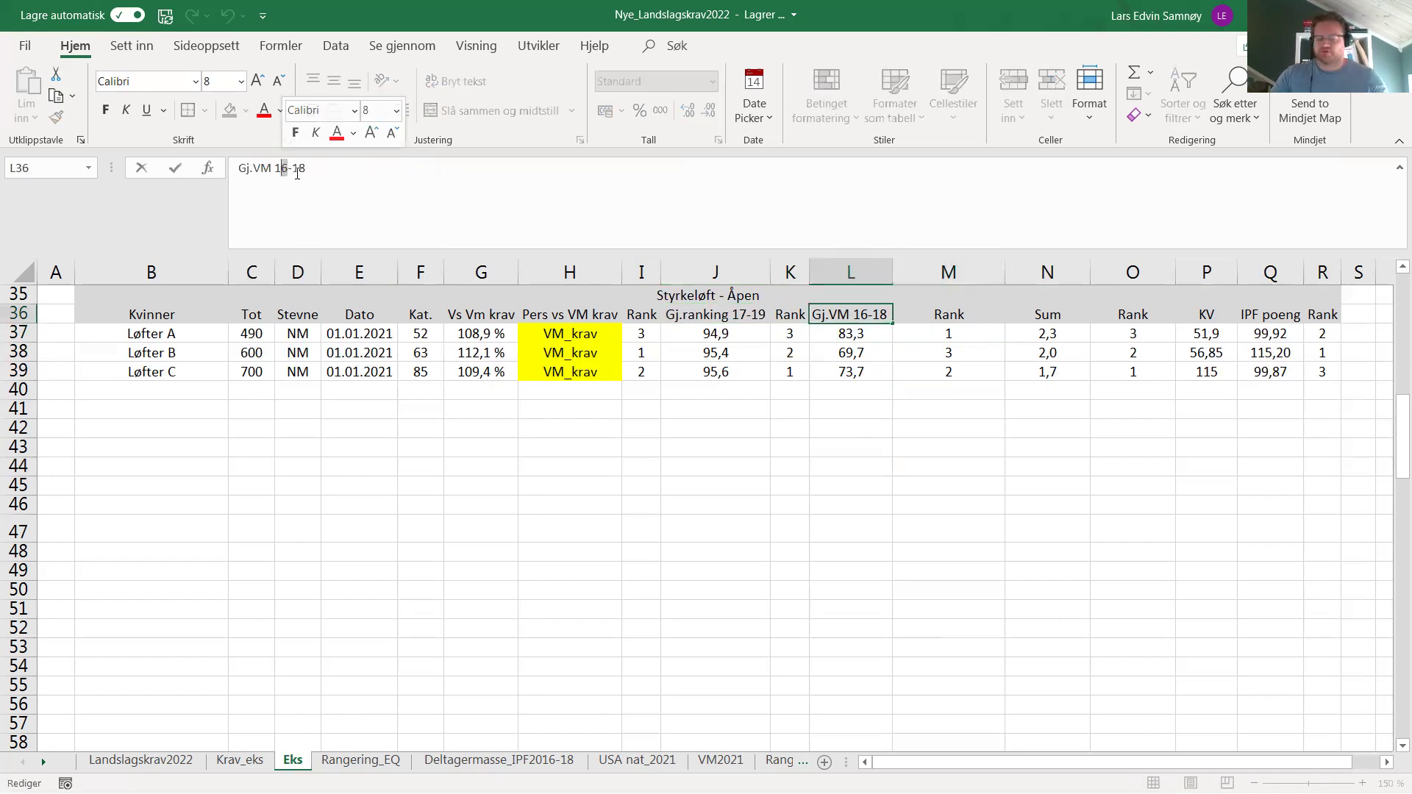
key("BackSpace")
type("7")
left_click(300, 167)
key("BackSpace")
type("9")
left_click(905, 482)
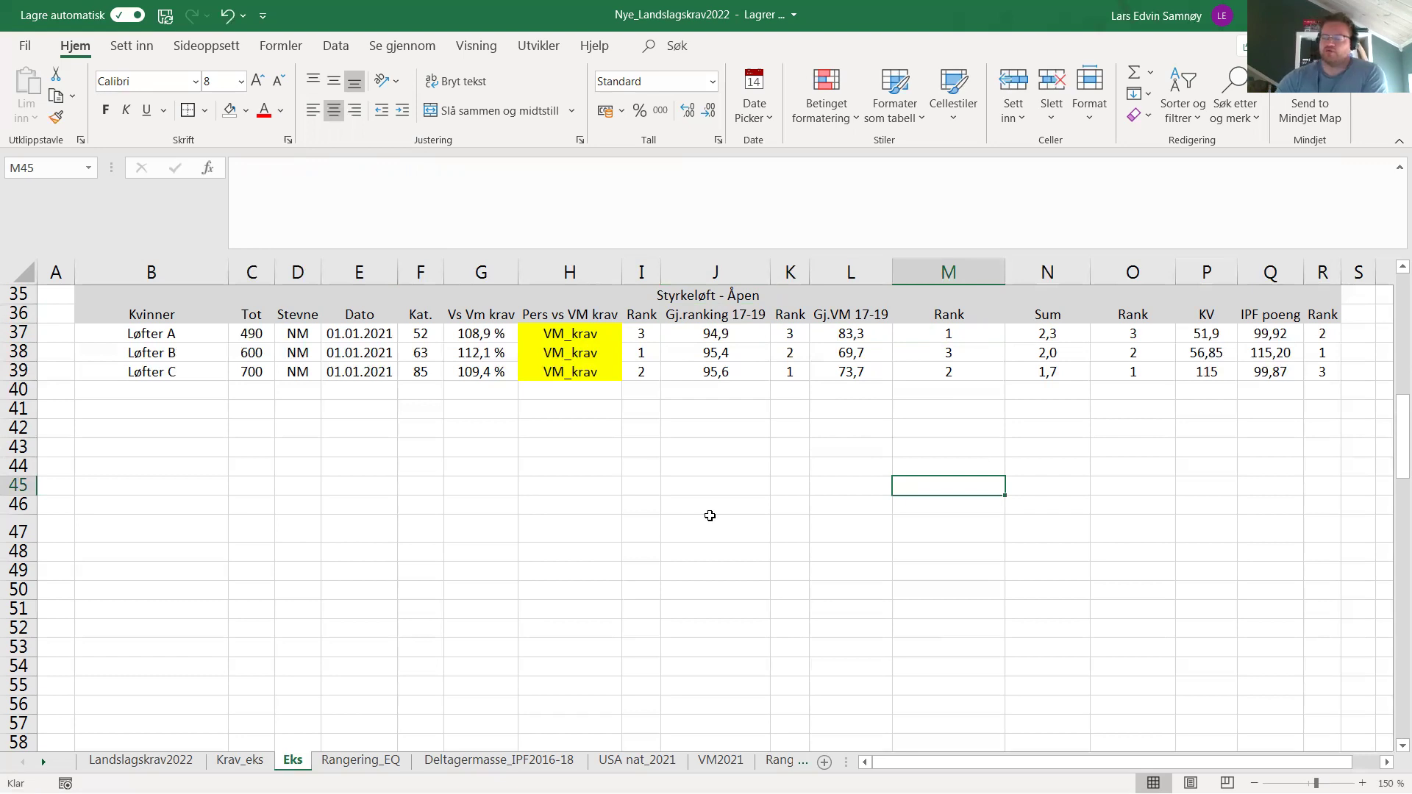
- Return to the Landslagskrav2022 sheet and review the Kvinner requirements with their factors, focusing on the VM row in A5:K5
left_click(141, 759)
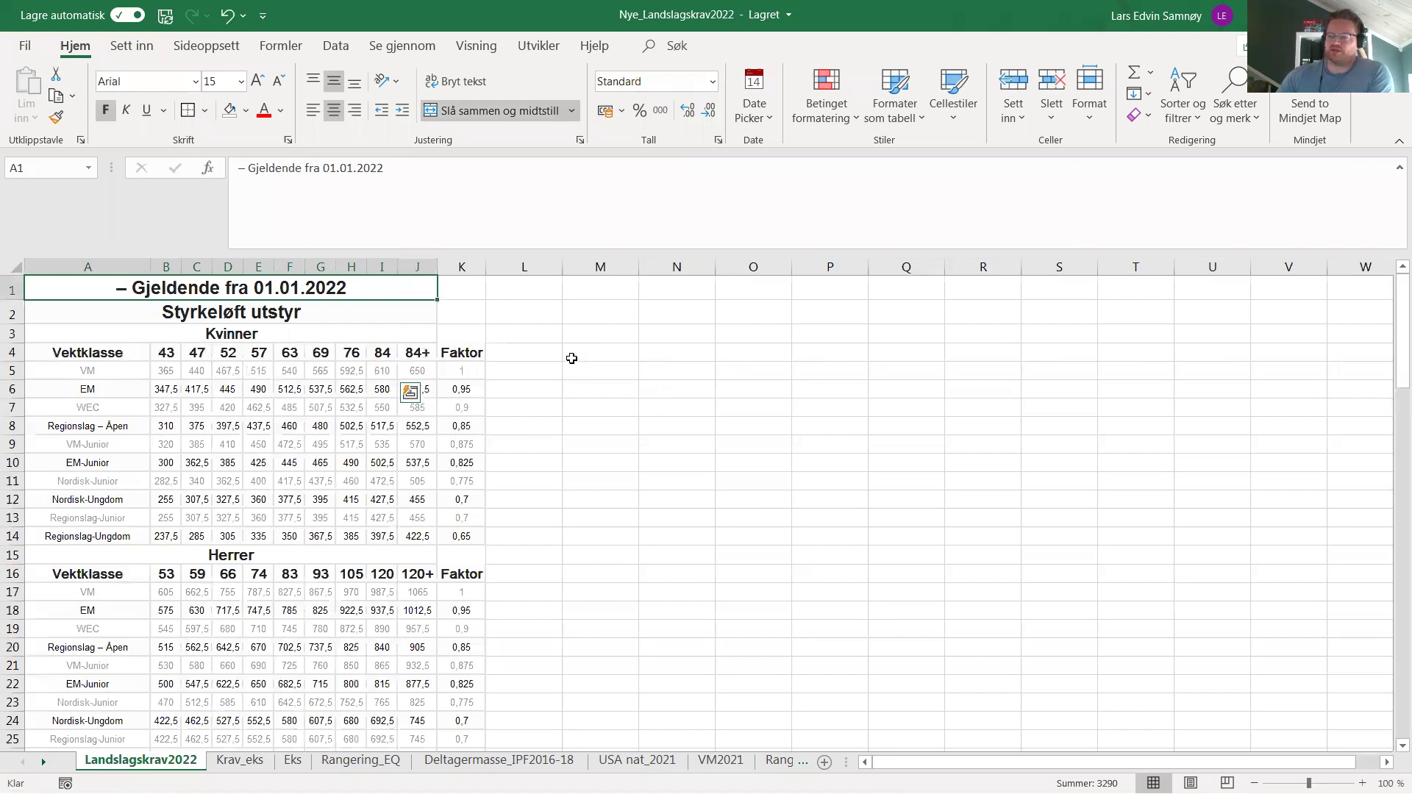
left_click(570, 356)
left_click_drag(92, 372, 473, 531)
left_click(594, 427)
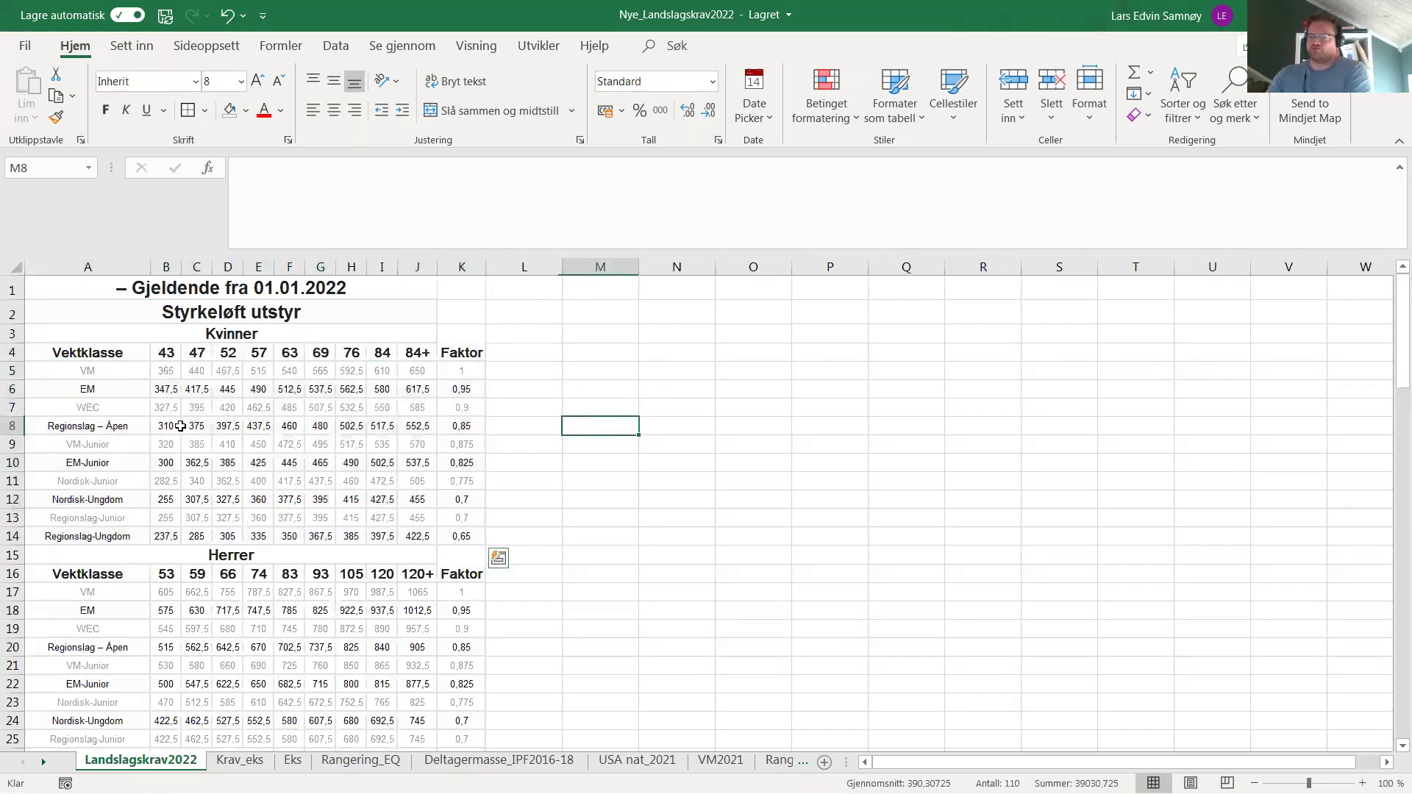
left_click_drag(103, 370, 475, 376)
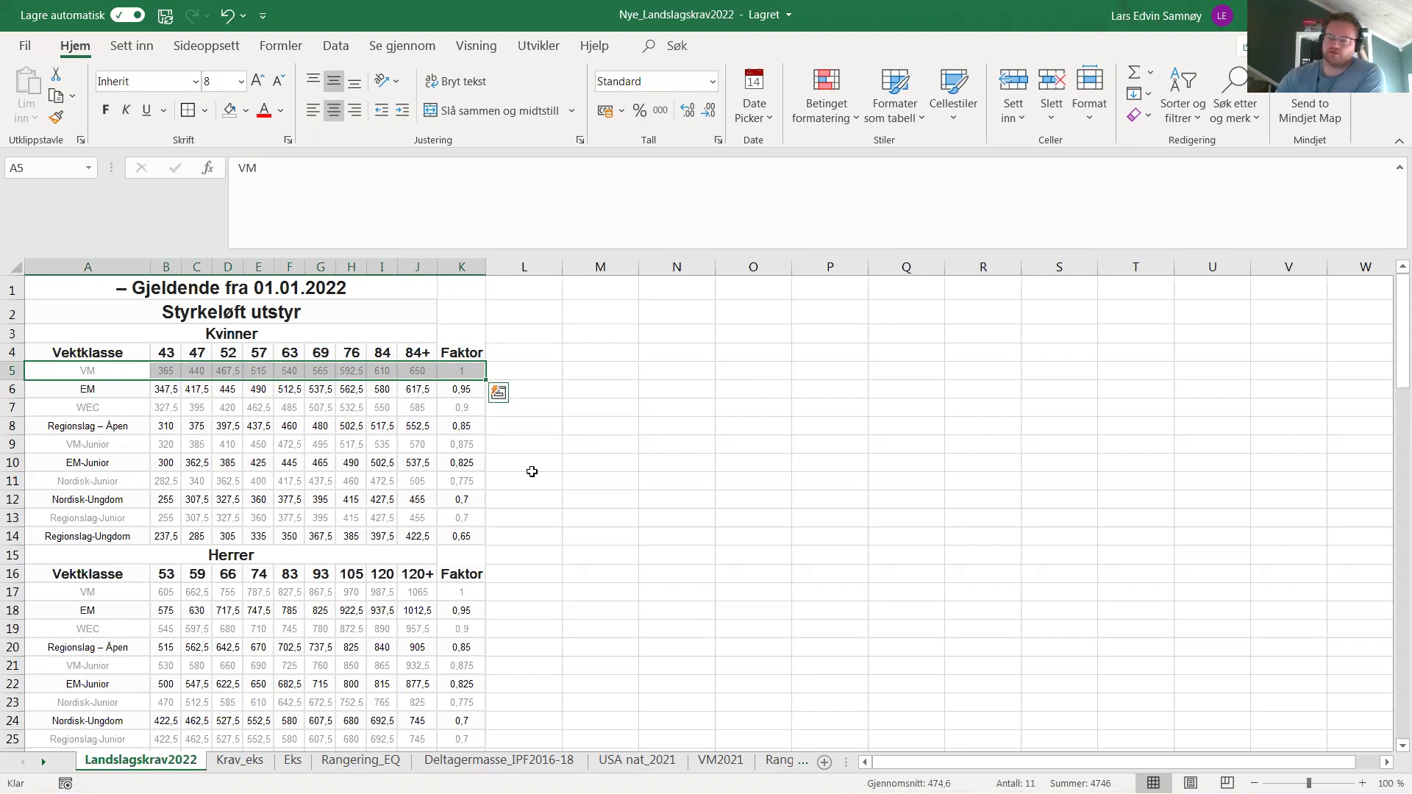
left_click(165, 371)
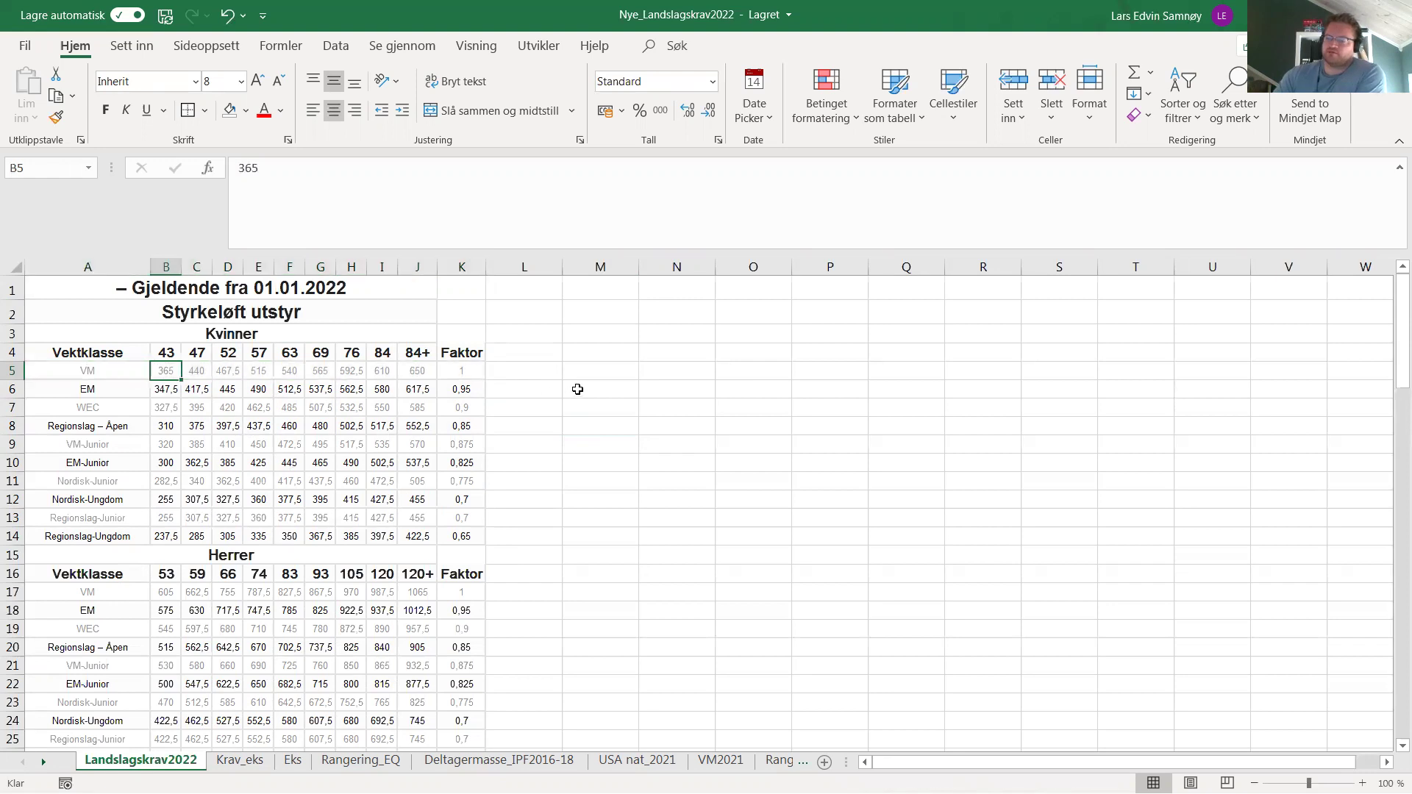
left_click_drag(166, 371, 462, 500)
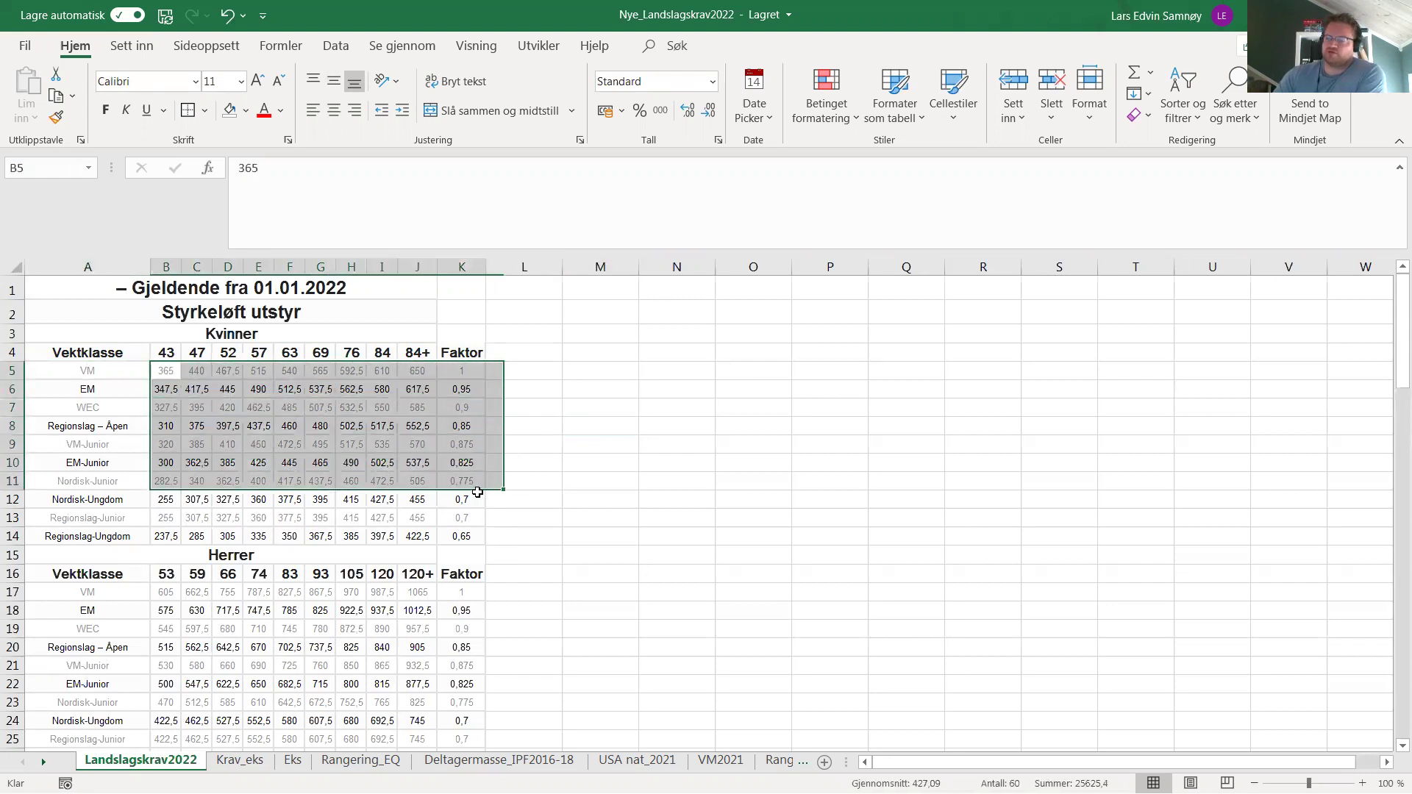
- Examine the 53 kg class VM krav formula in B4 of the Rangering_EQ sheet, focusing on its 0,9 percentile argument and yearly ranking columns
left_click(293, 760)
left_click(364, 758)
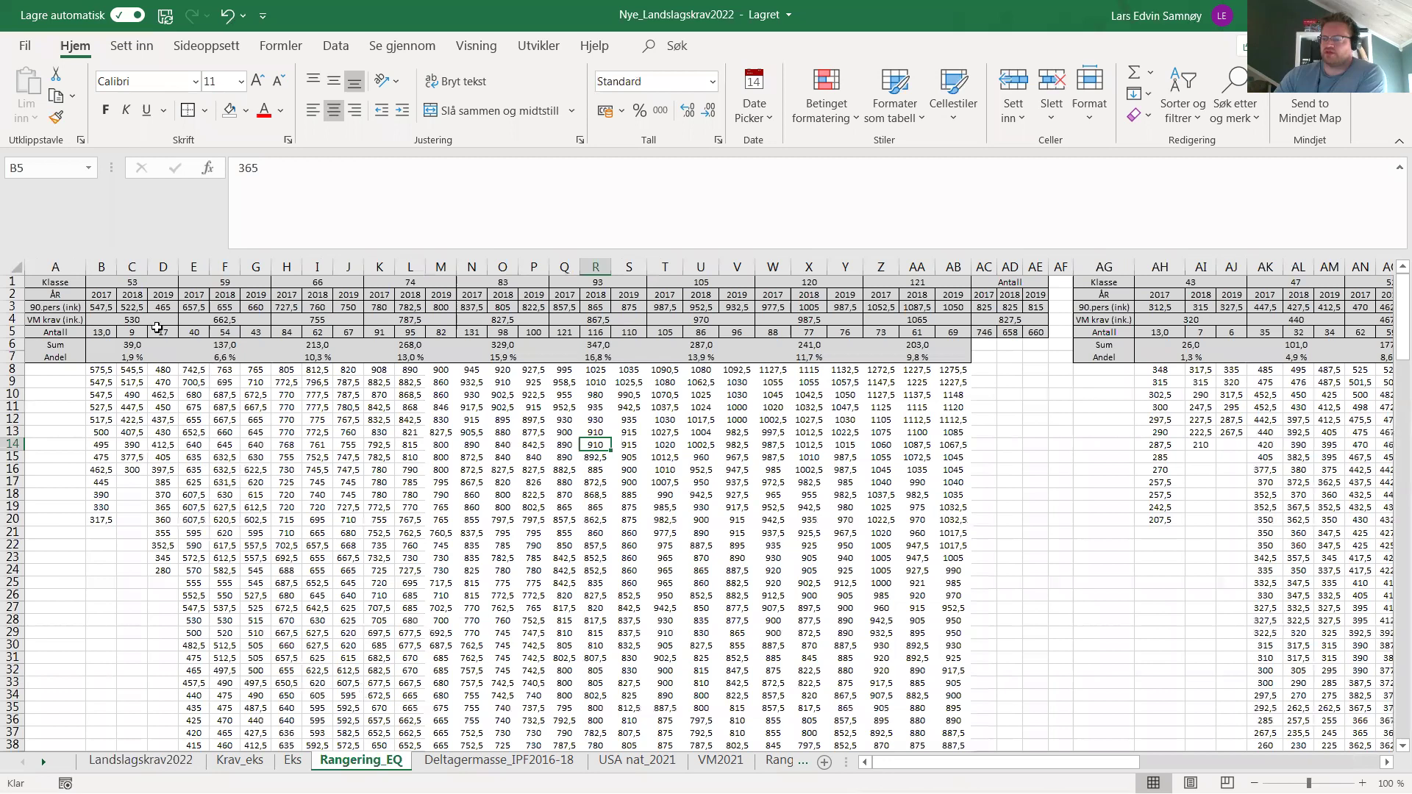
left_click(110, 320)
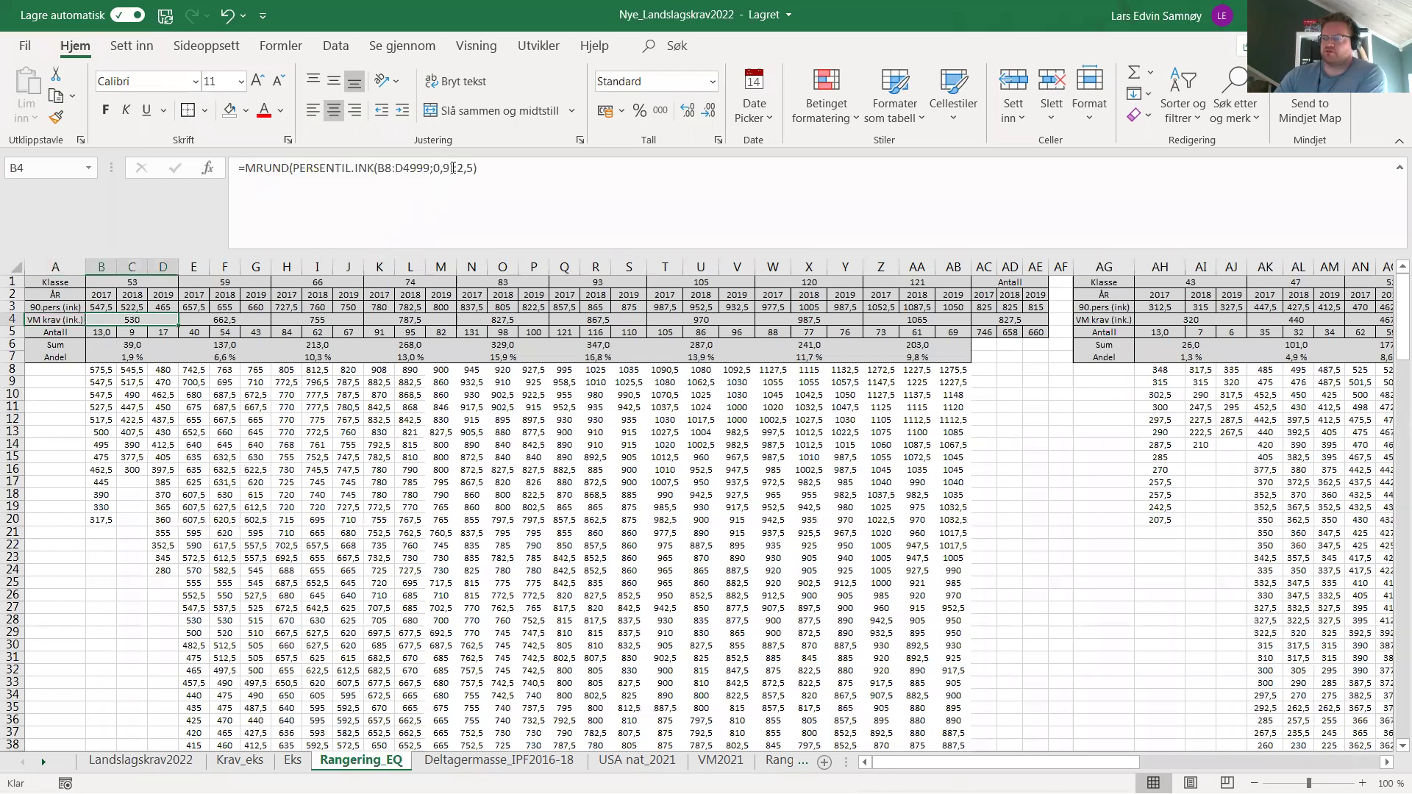
left_click(453, 168)
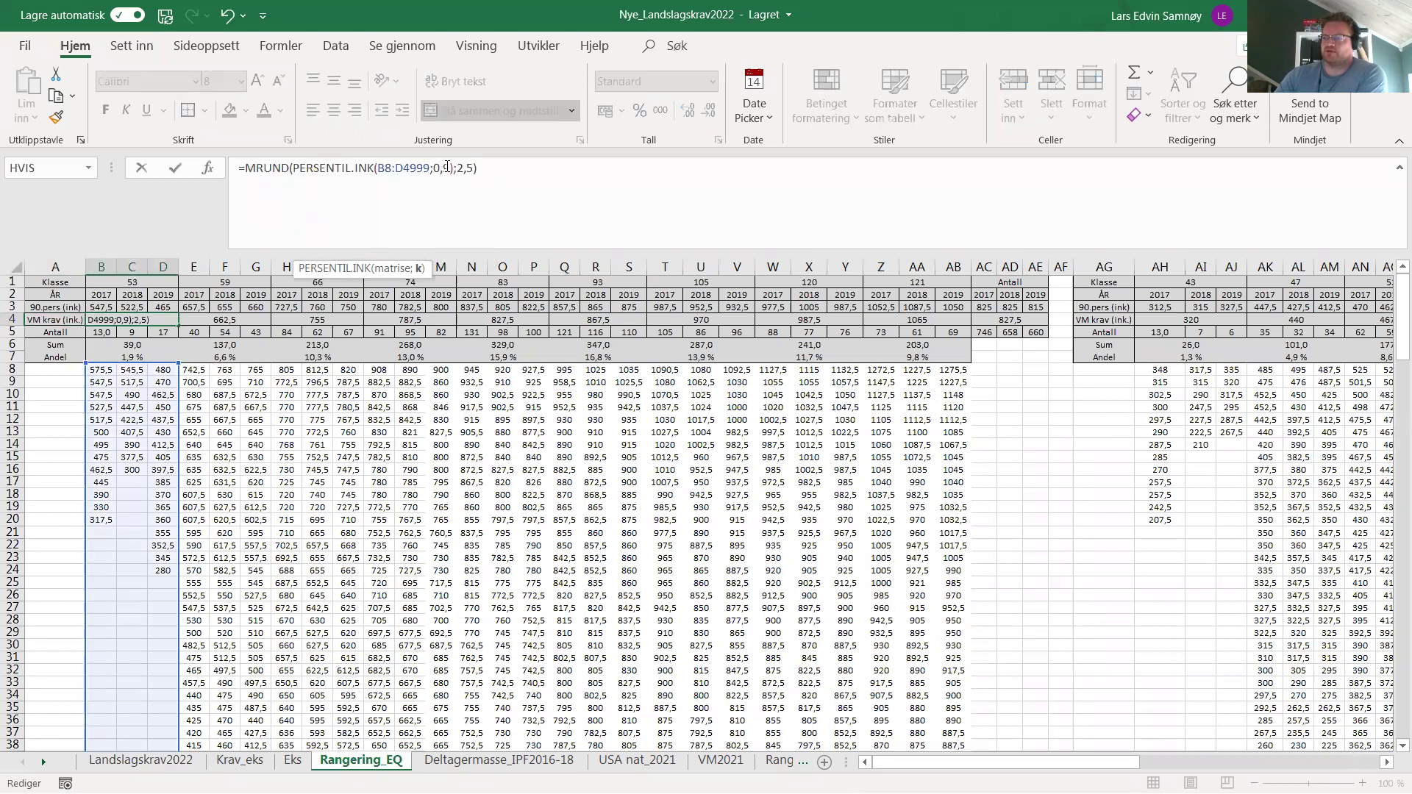
double_click(444, 168)
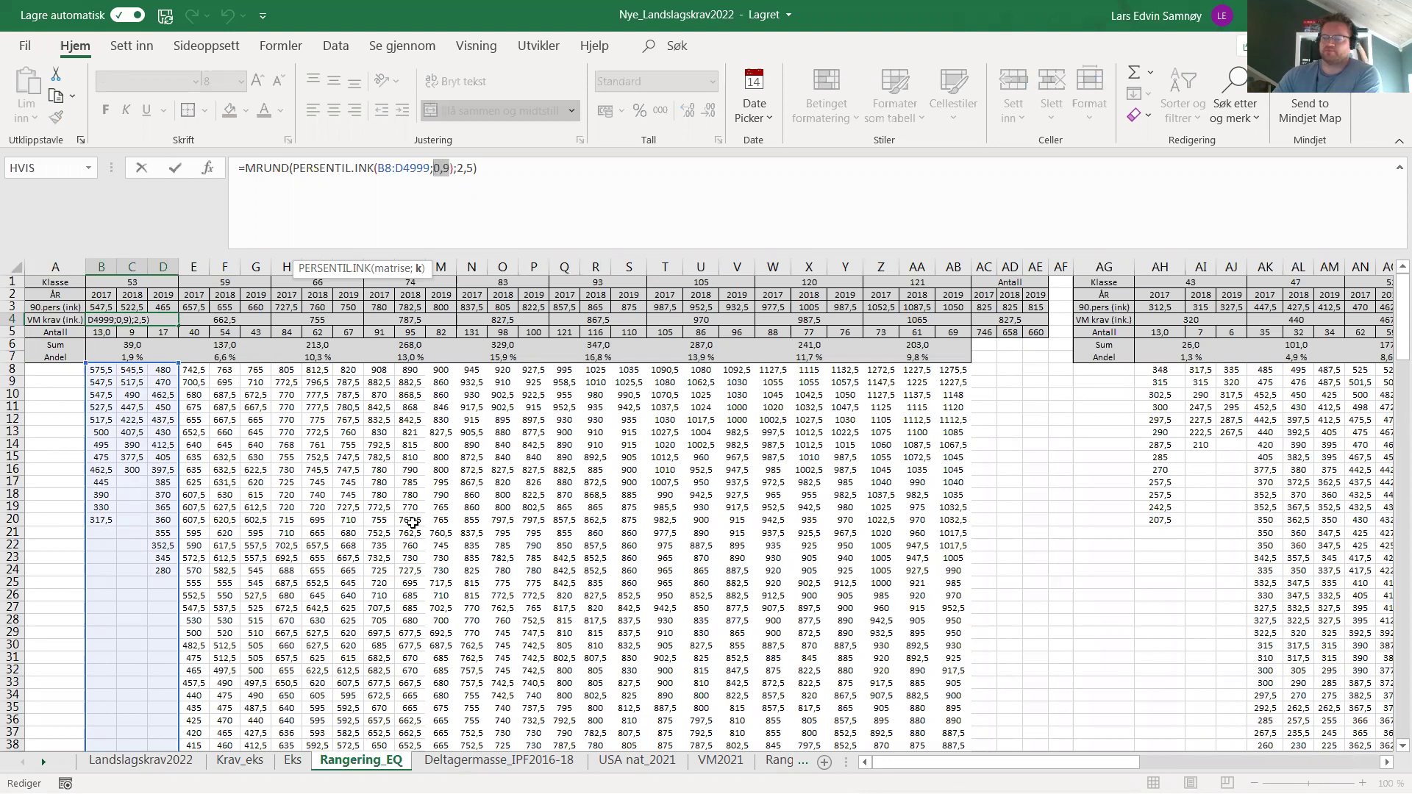
key("Escape")
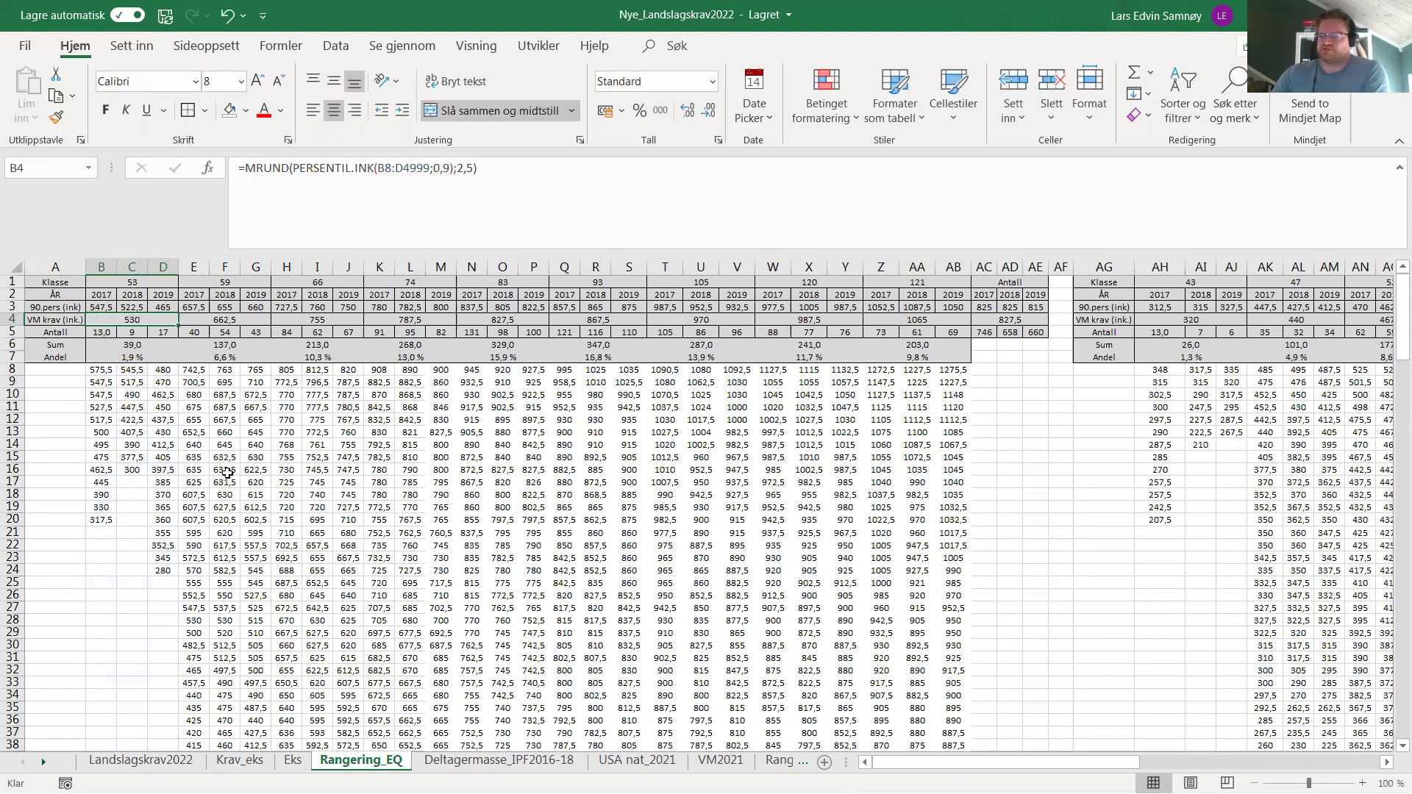
key("Up")
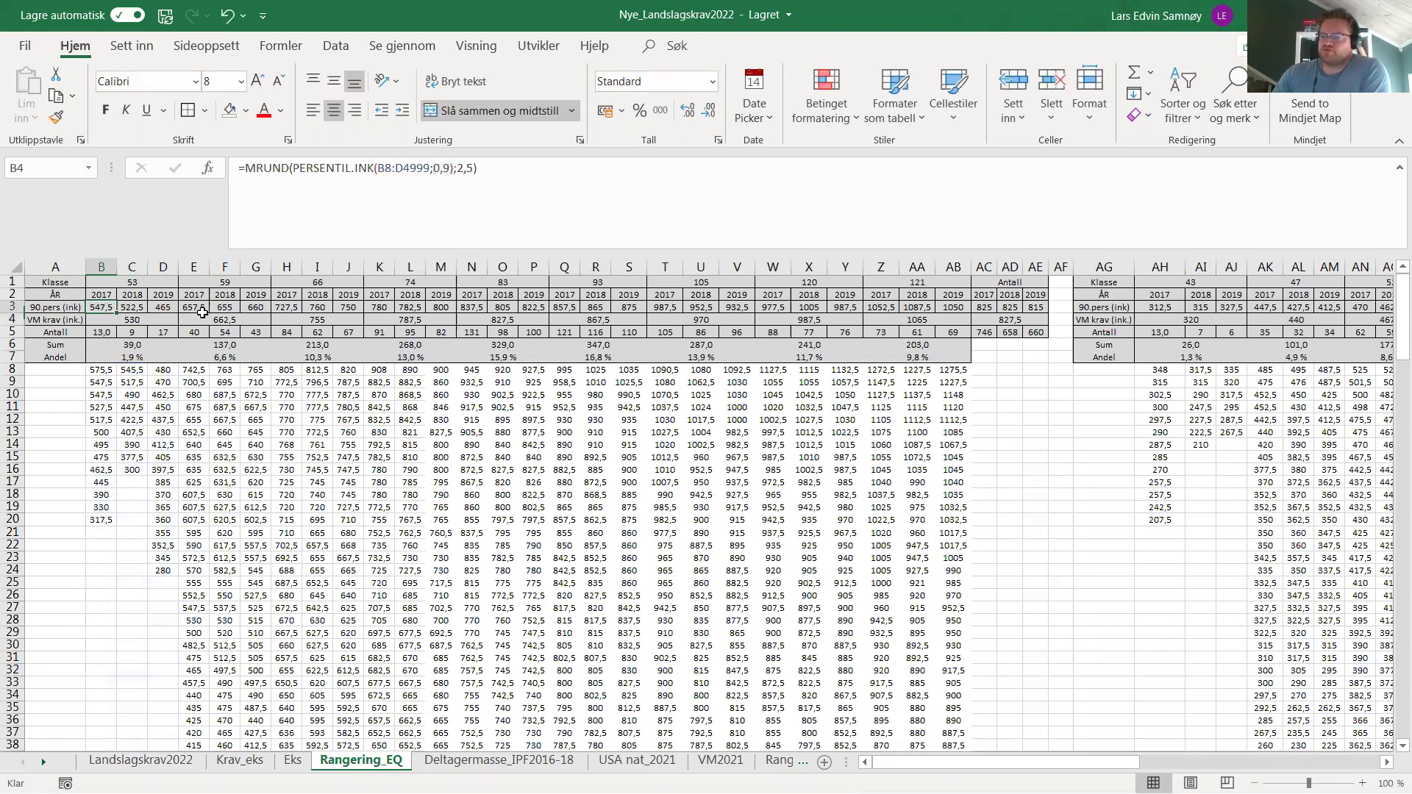
left_click(163, 297)
left_click(287, 482)
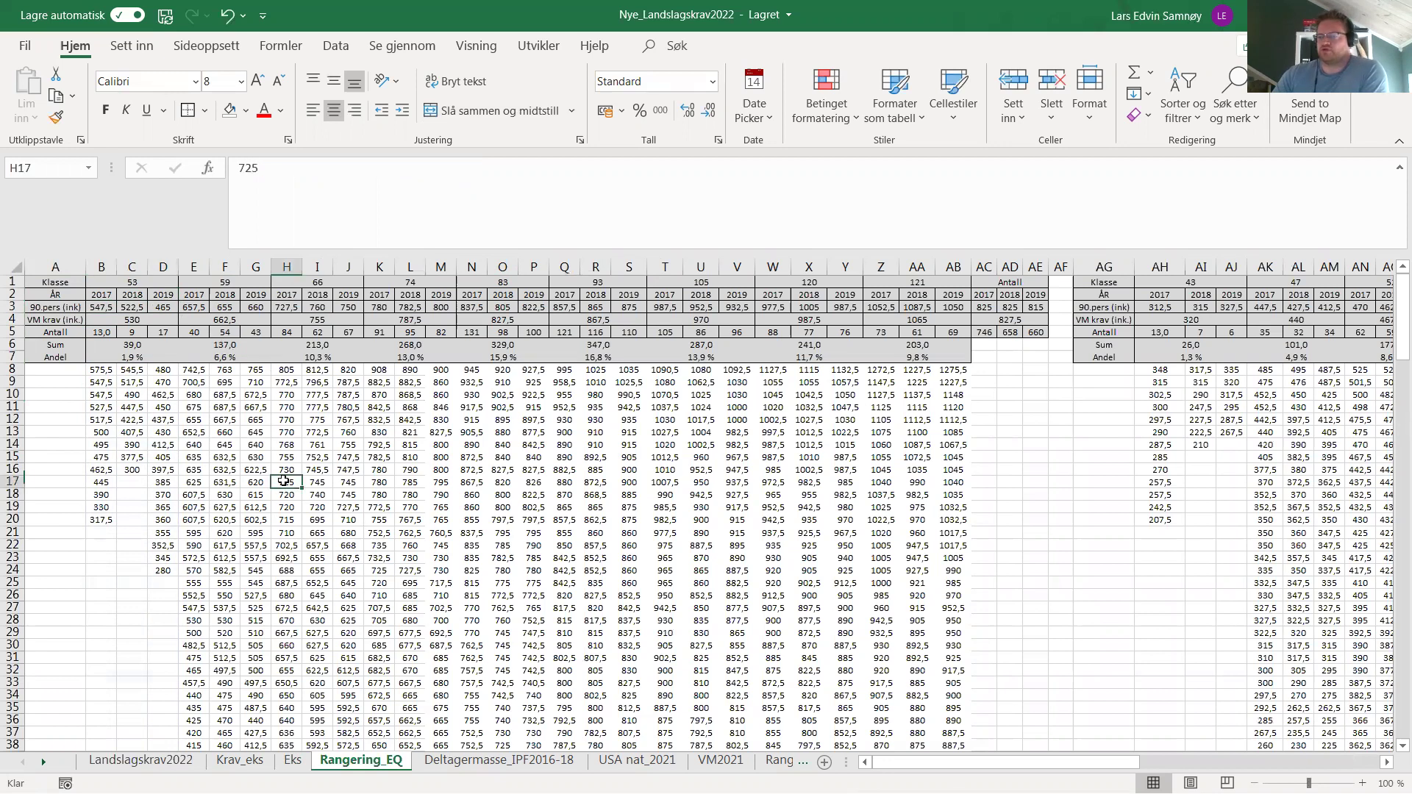
- Return to the Landslagskrav2022 sheet and review the Kvinner requirements in B5:J14 and the factors in K6:K9
left_click(145, 767)
left_click(572, 403)
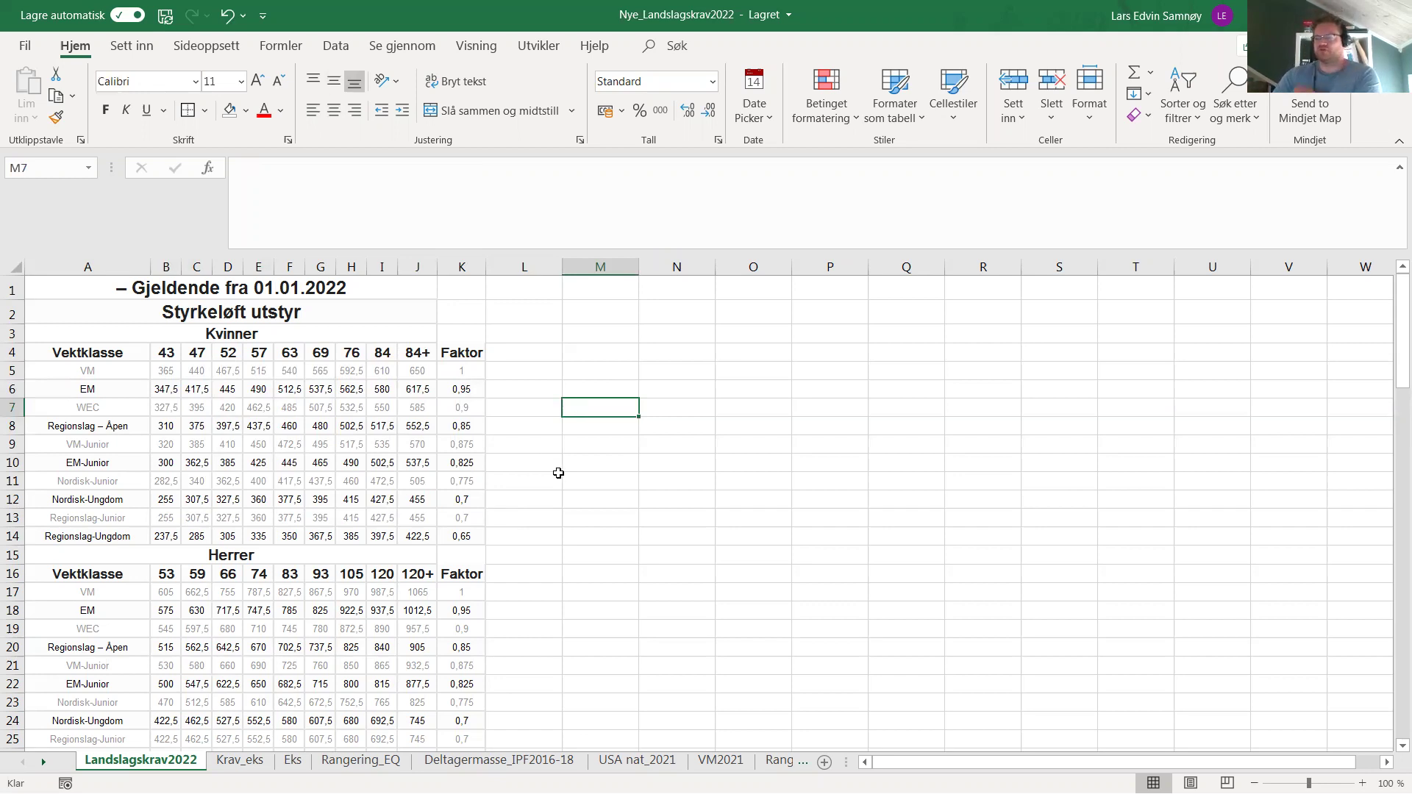
left_click_drag(167, 372, 432, 537)
left_click(470, 368)
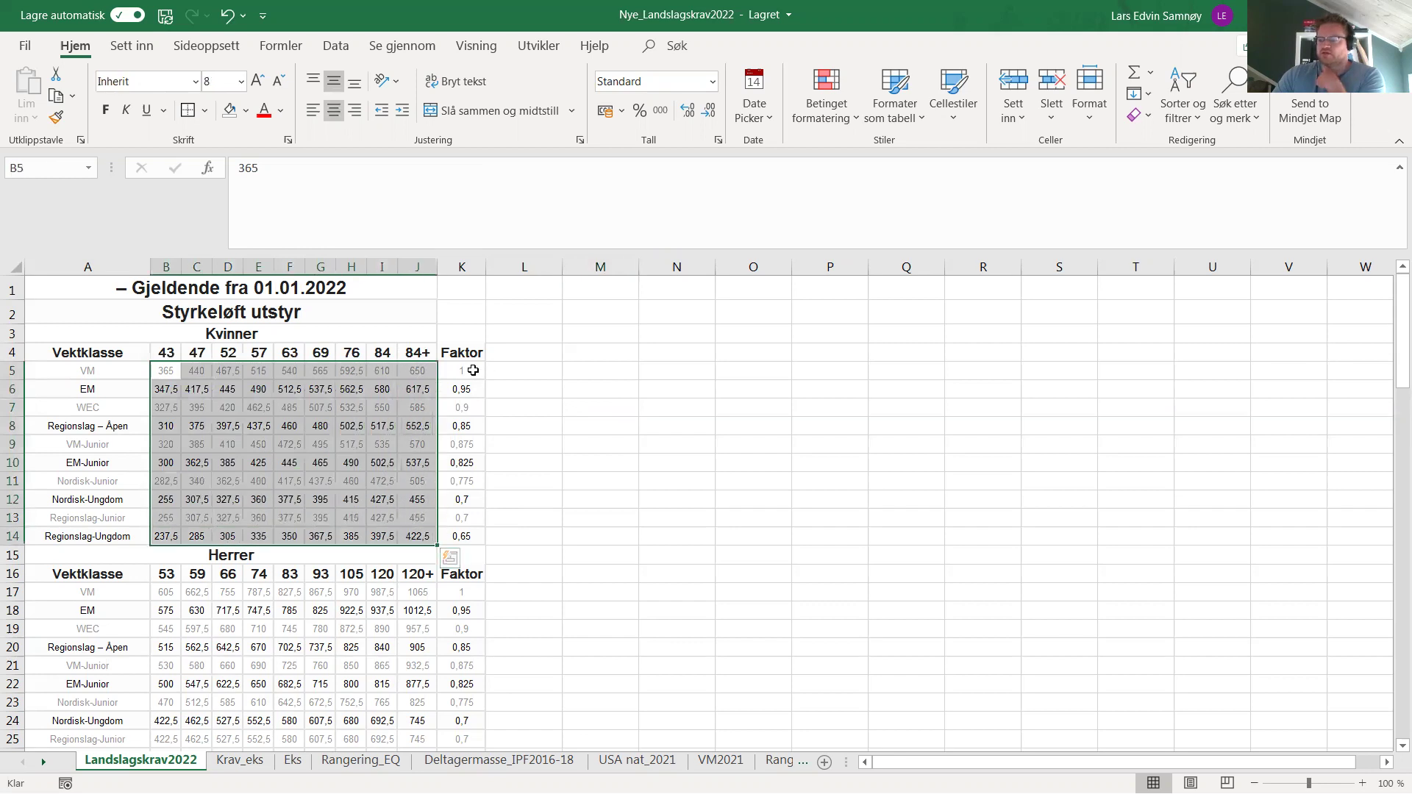
left_click(471, 389)
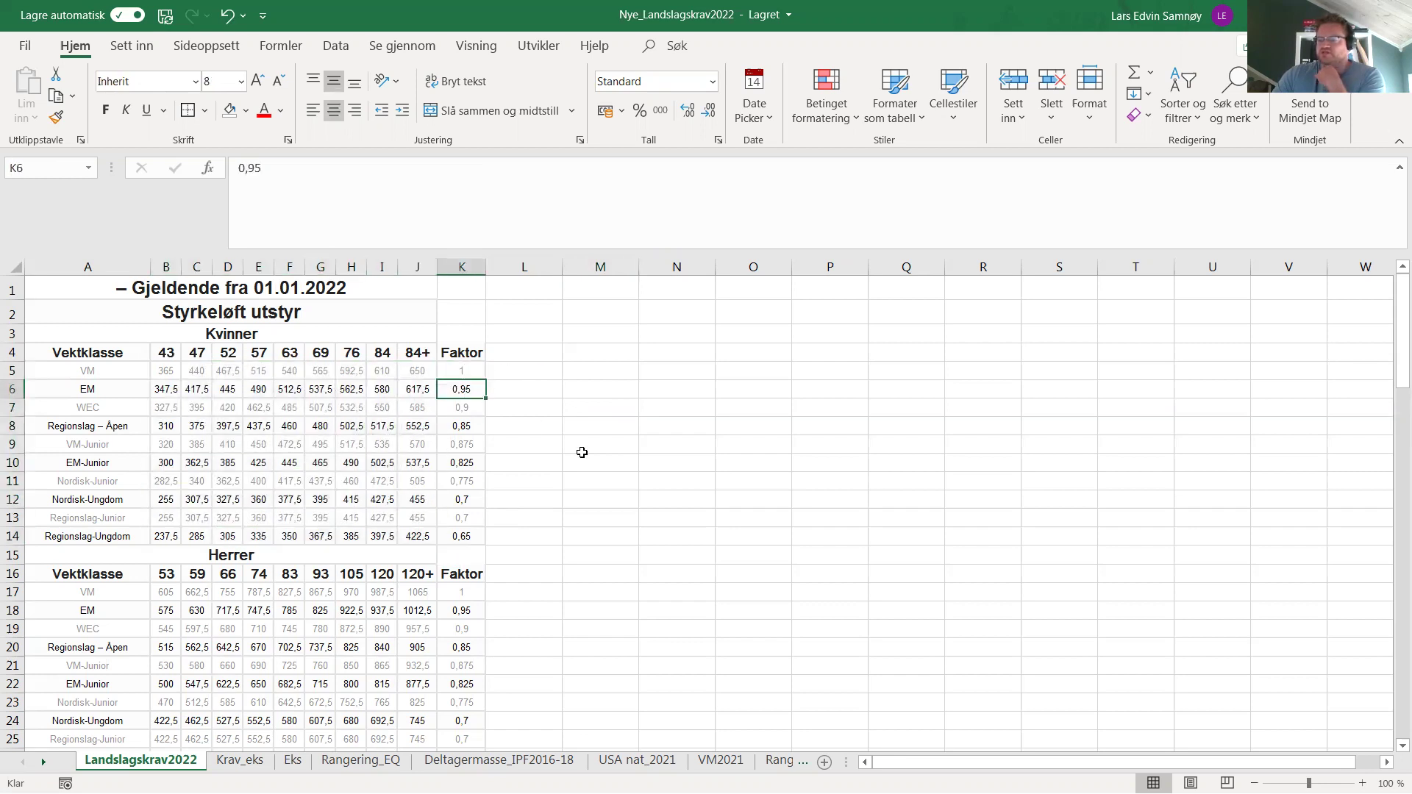
left_click(467, 406)
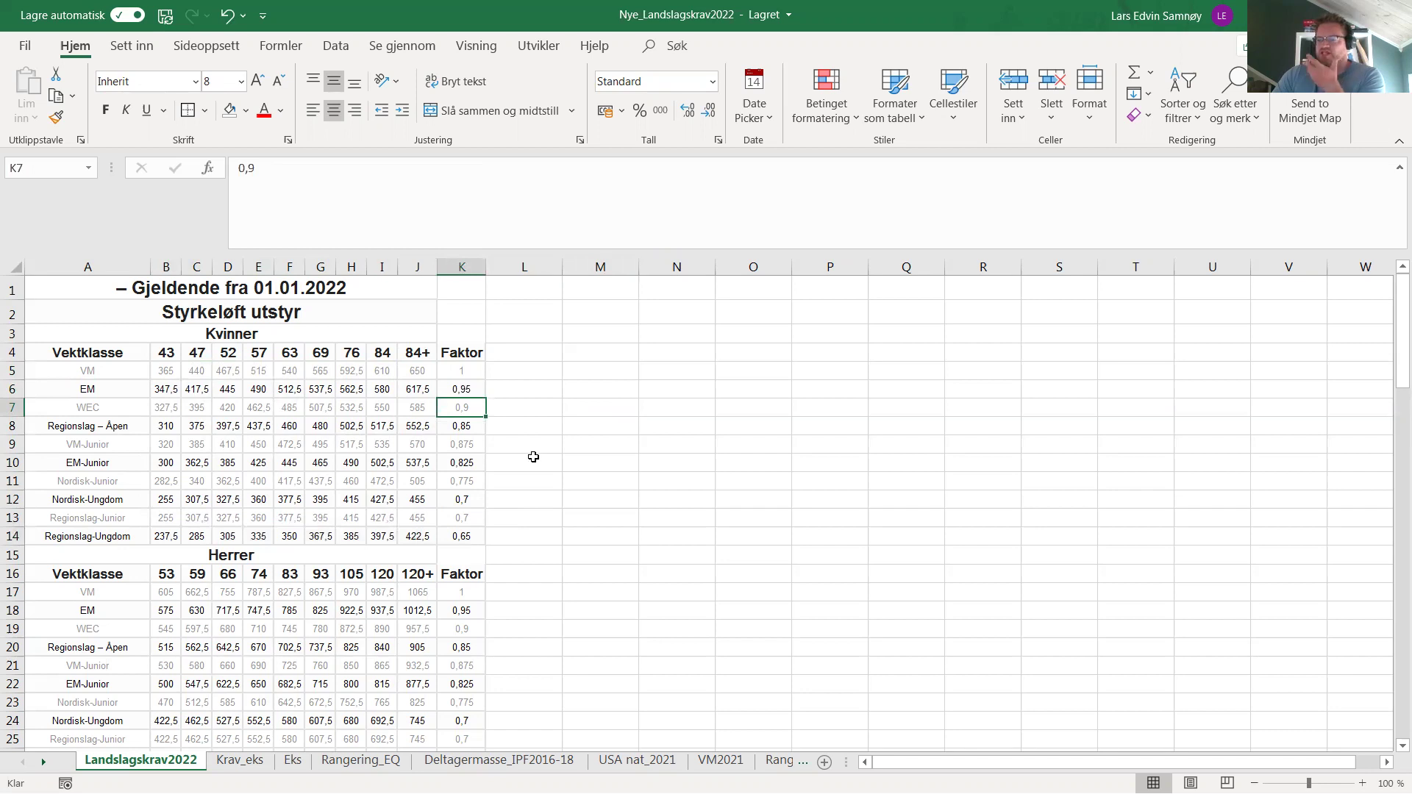
key("Down")
key("Down")
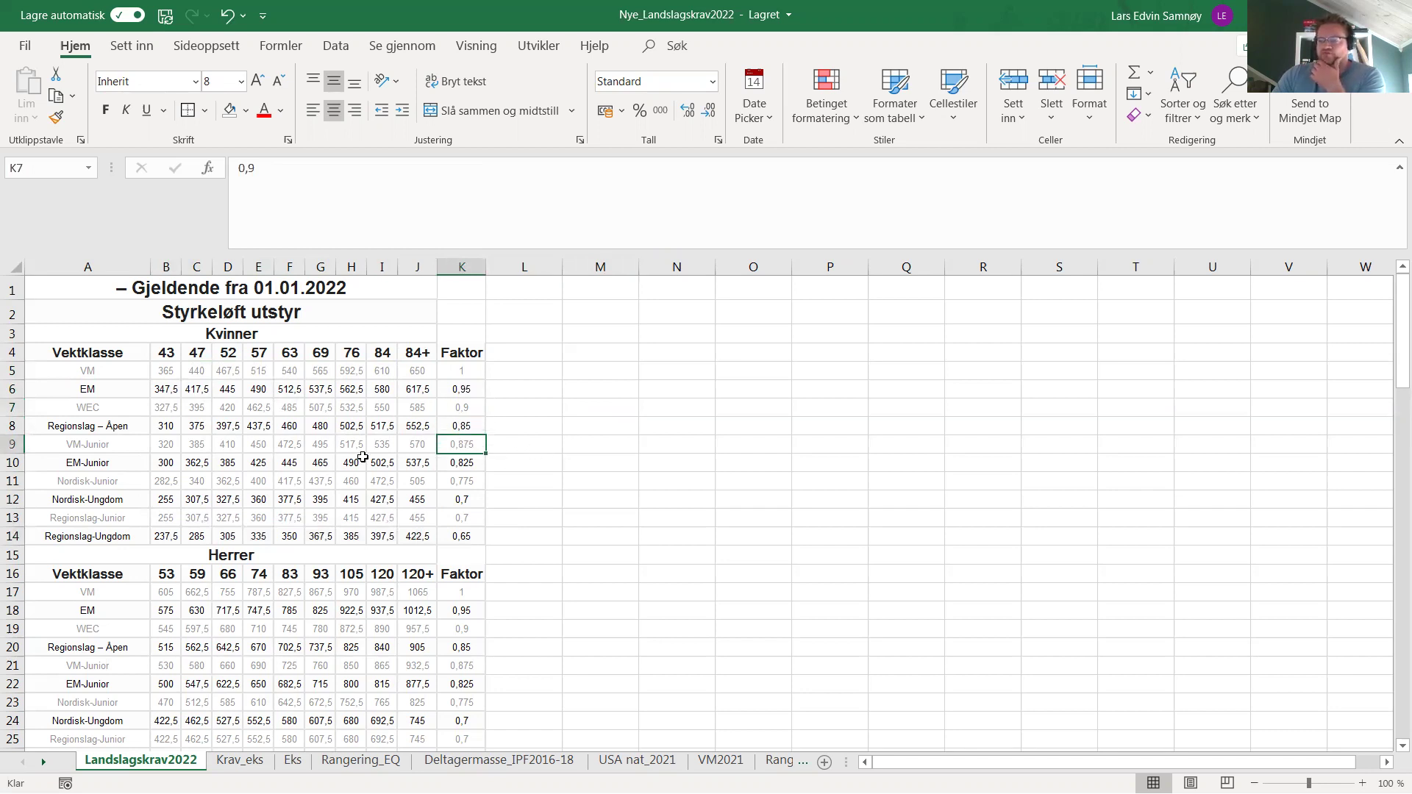
- Compare the Kvinner requirements for WEC, Regionslag – Åpen and VM-Junior in rows 7 to 9
left_click_drag(171, 445, 413, 445)
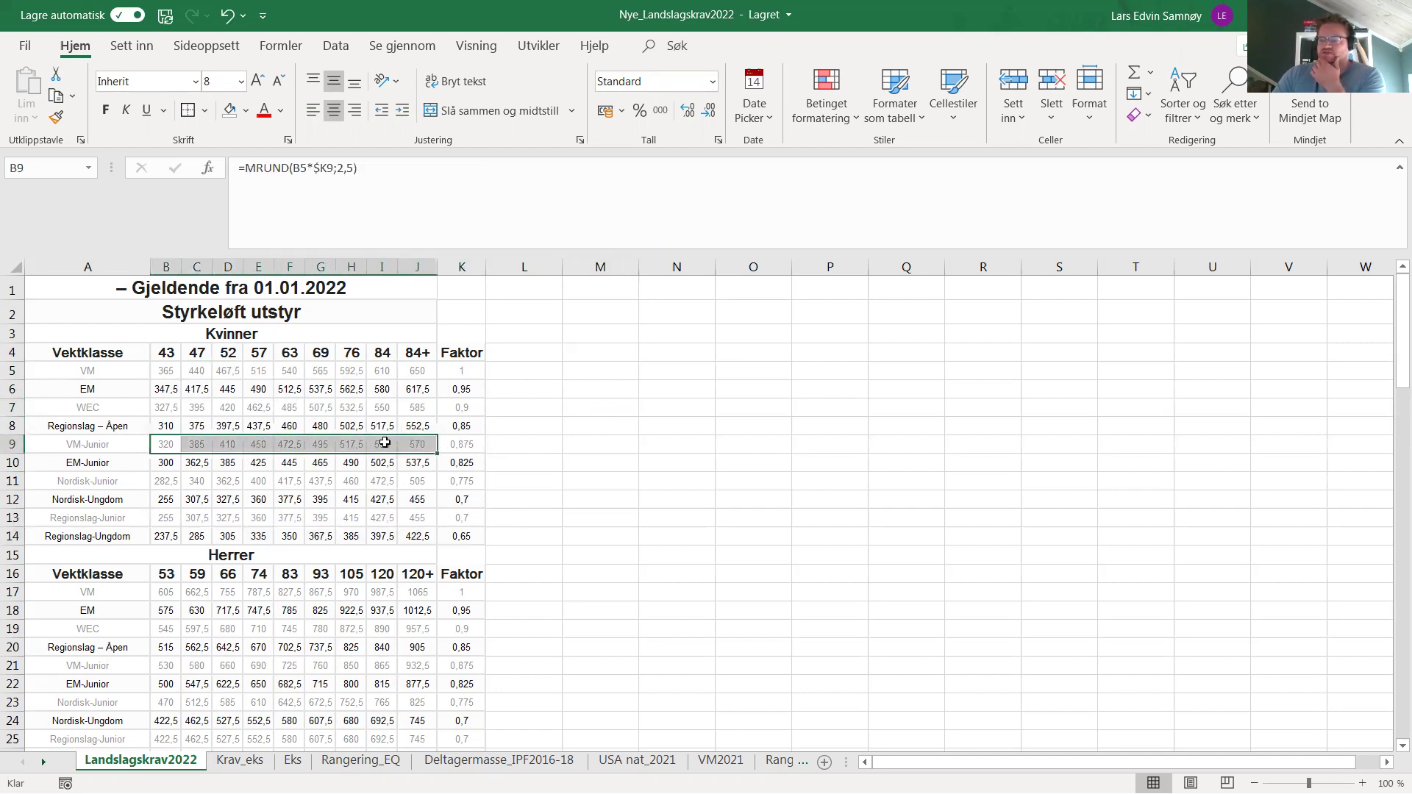
left_click_drag(120, 408, 473, 408)
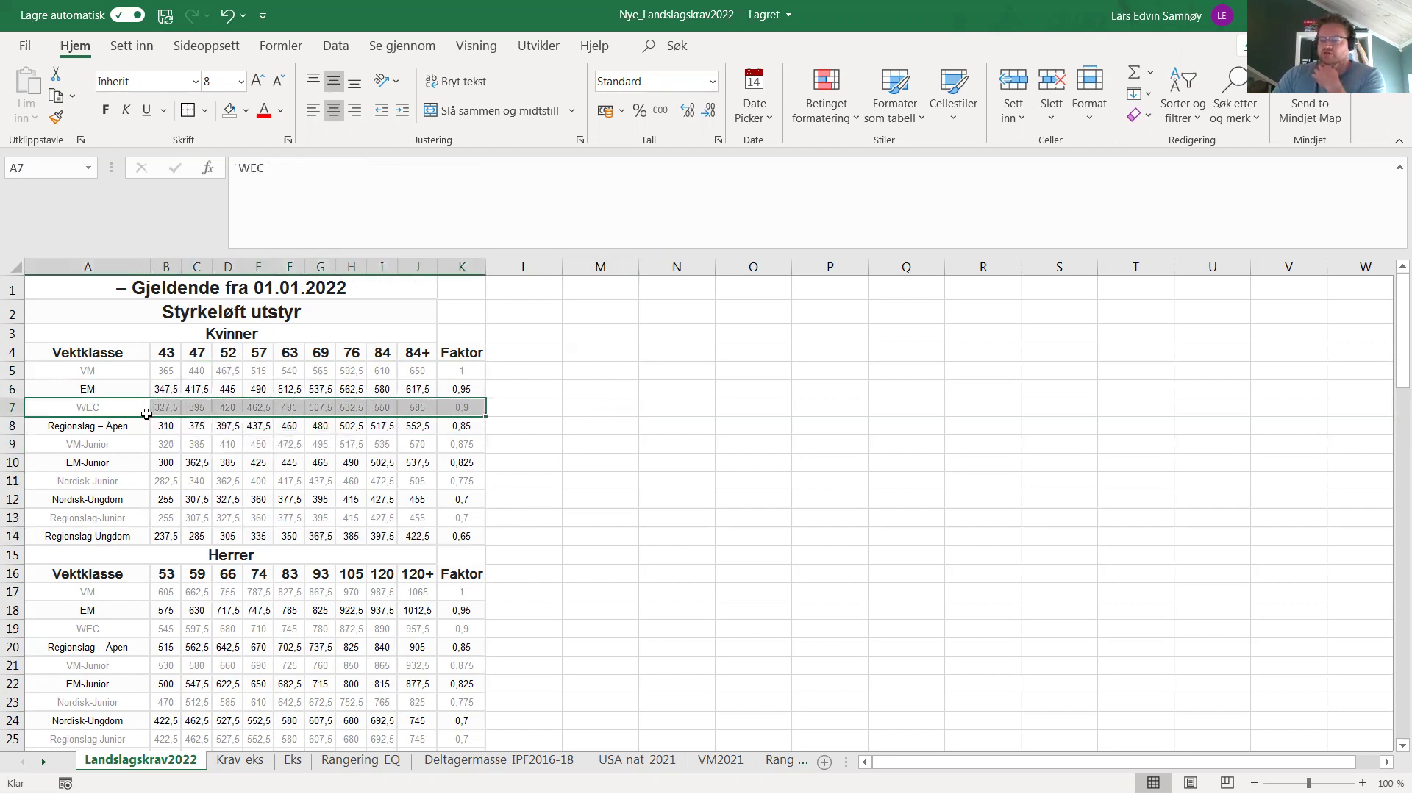
left_click_drag(166, 426, 470, 428)
left_click(169, 429)
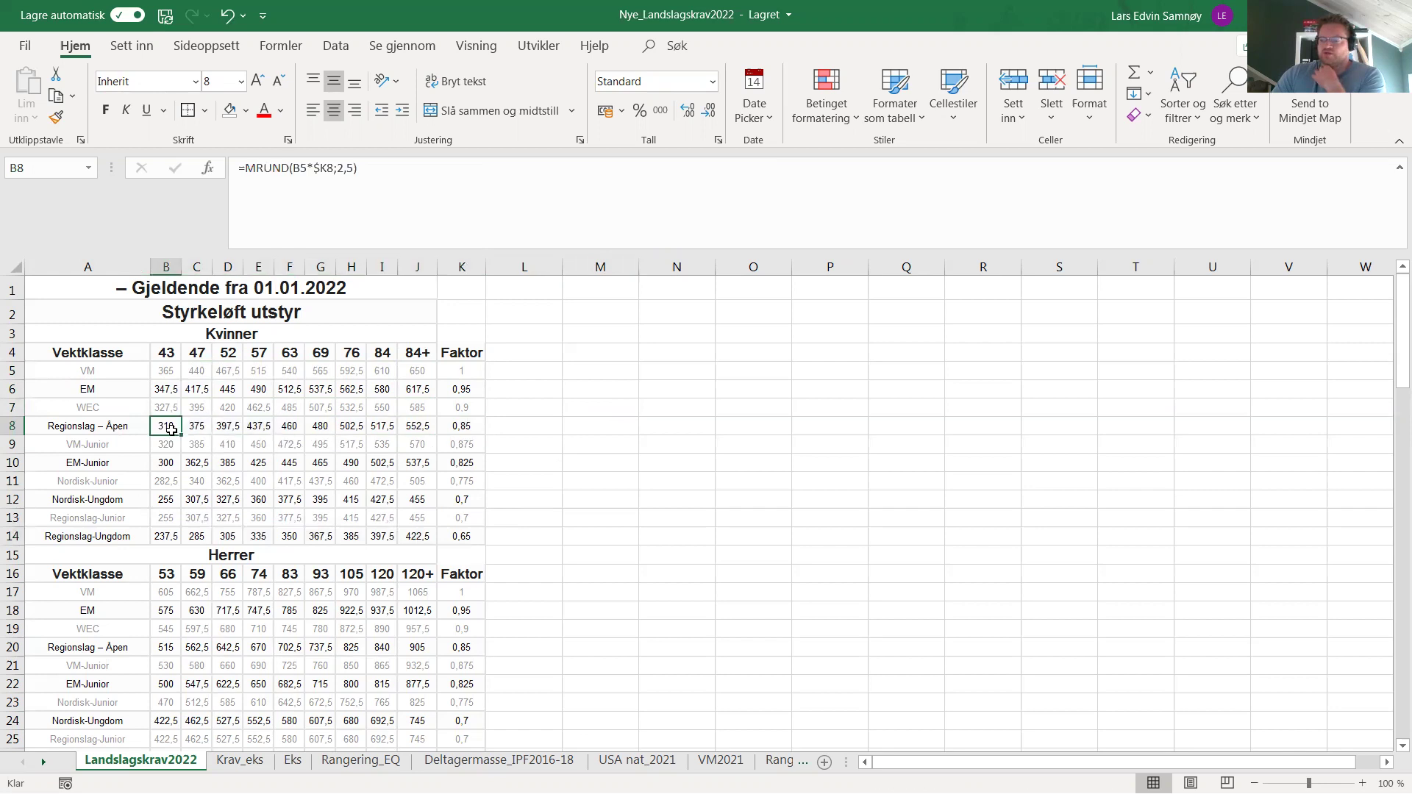
left_click_drag(172, 446, 411, 446)
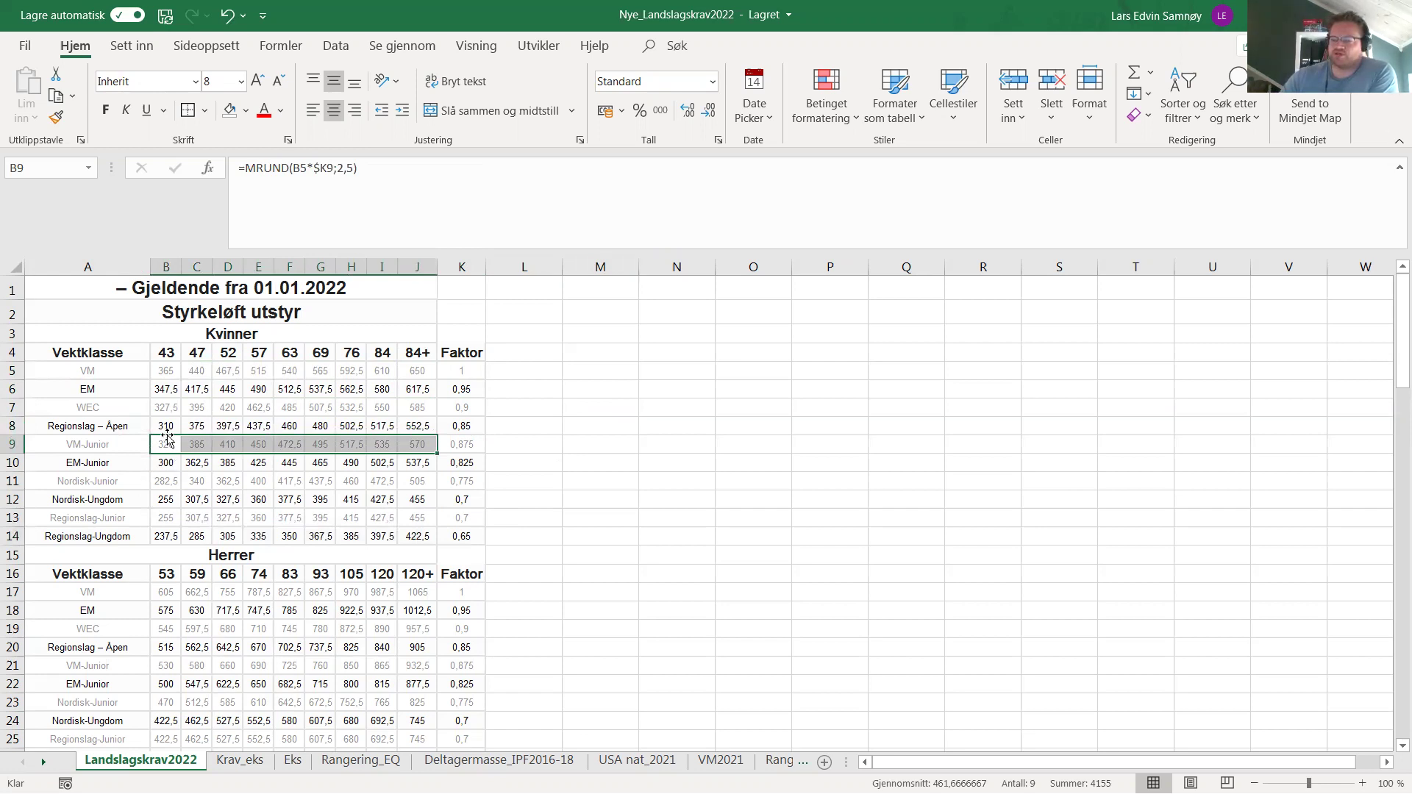
left_click_drag(100, 425, 462, 426)
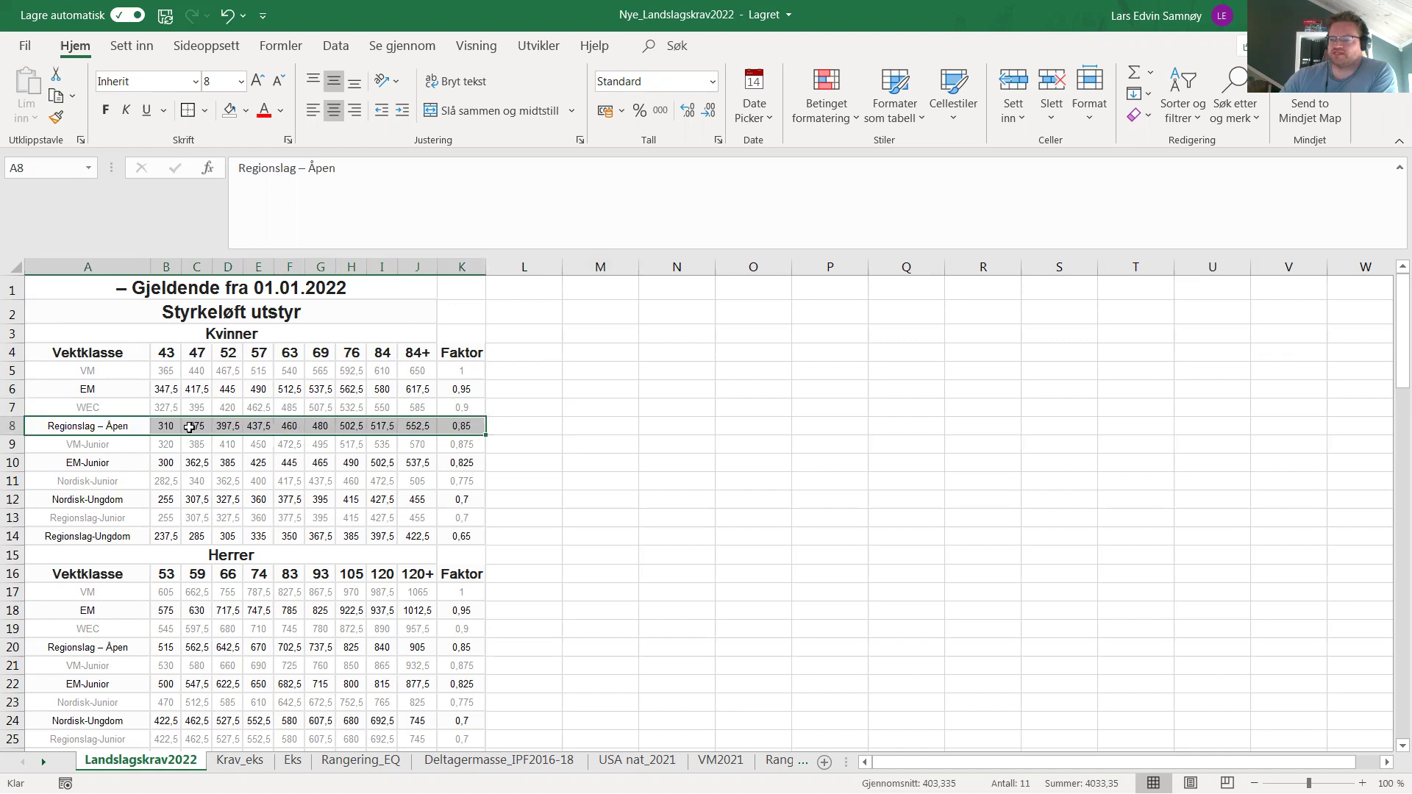
left_click(197, 431)
key("ctrl+shift+Right")
left_click_drag(164, 426, 416, 425)
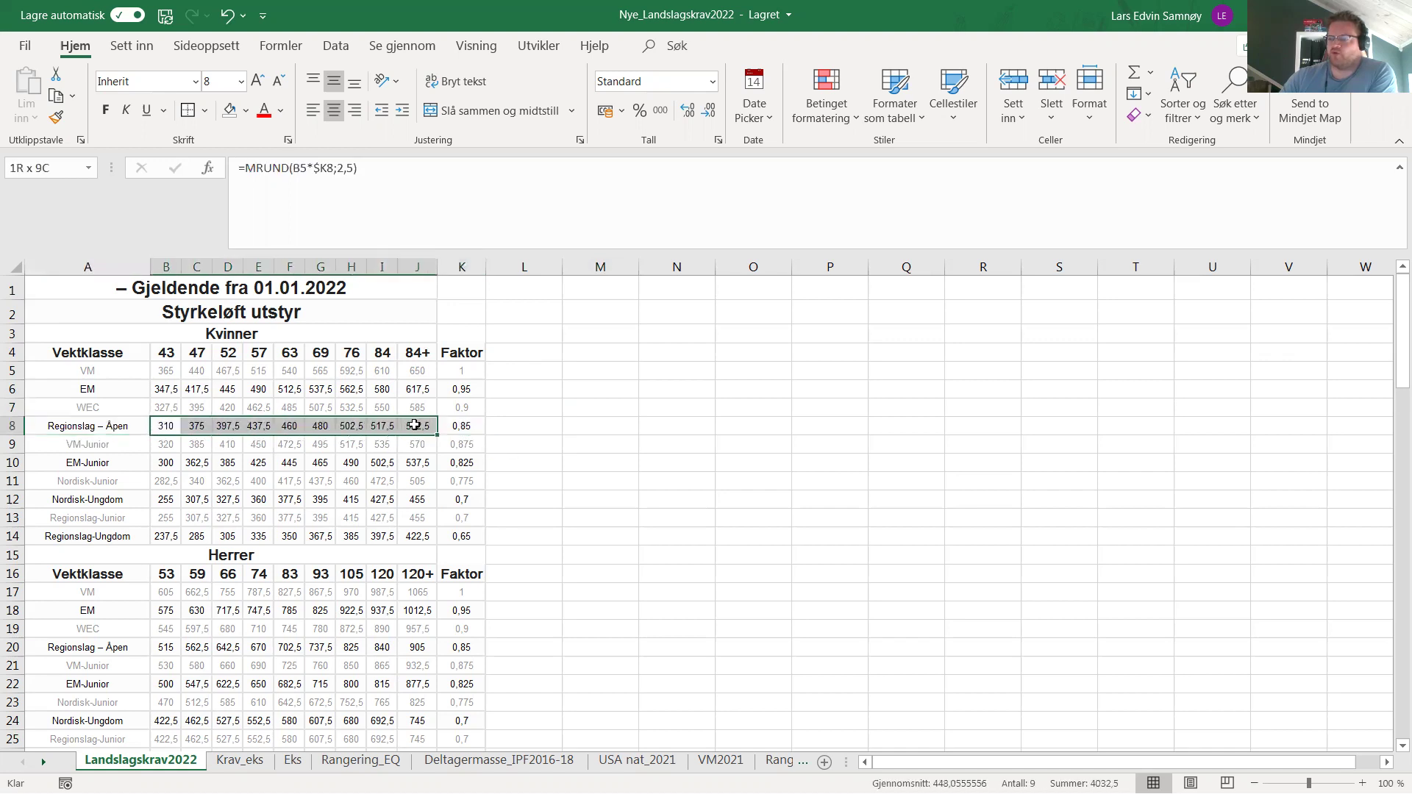
left_click(625, 426)
- Review the Kvinner factors in K5:K14 and inspect the Regionslag-Ungdom formulas in B14, C14 and D14
scroll(523, 466, "down", 1)
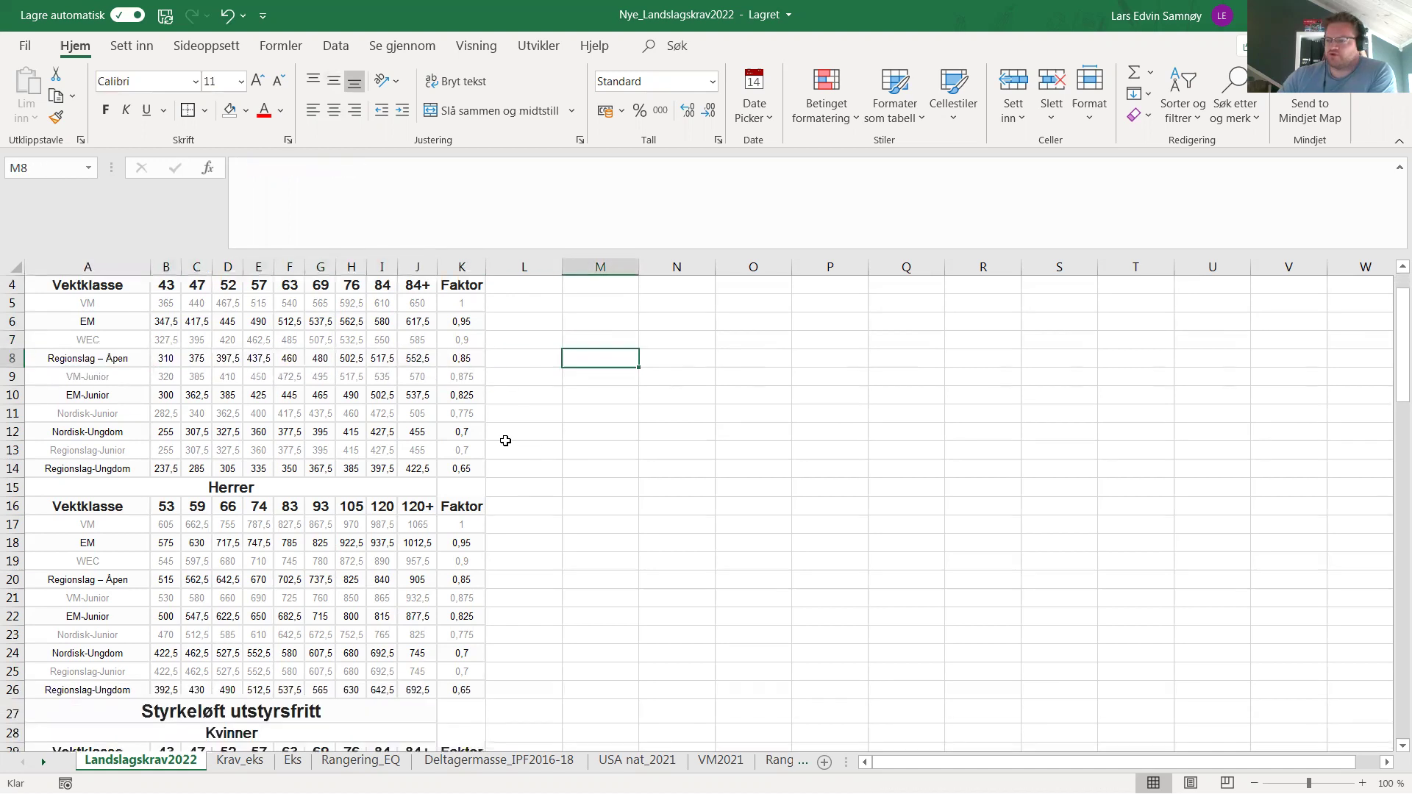
scroll(504, 438, "up", 1)
left_click_drag(462, 370, 463, 537)
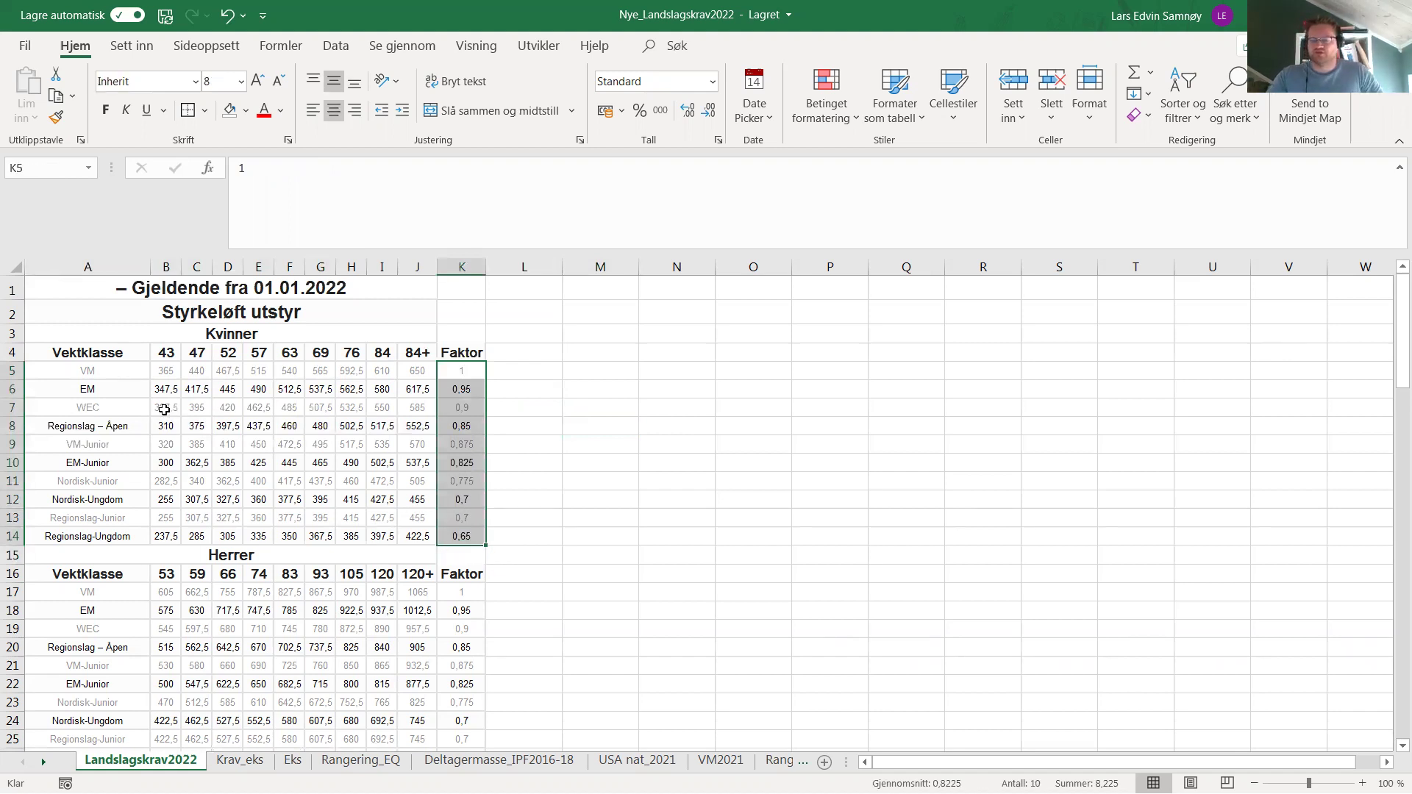
left_click_drag(165, 536, 165, 371)
left_click(165, 543)
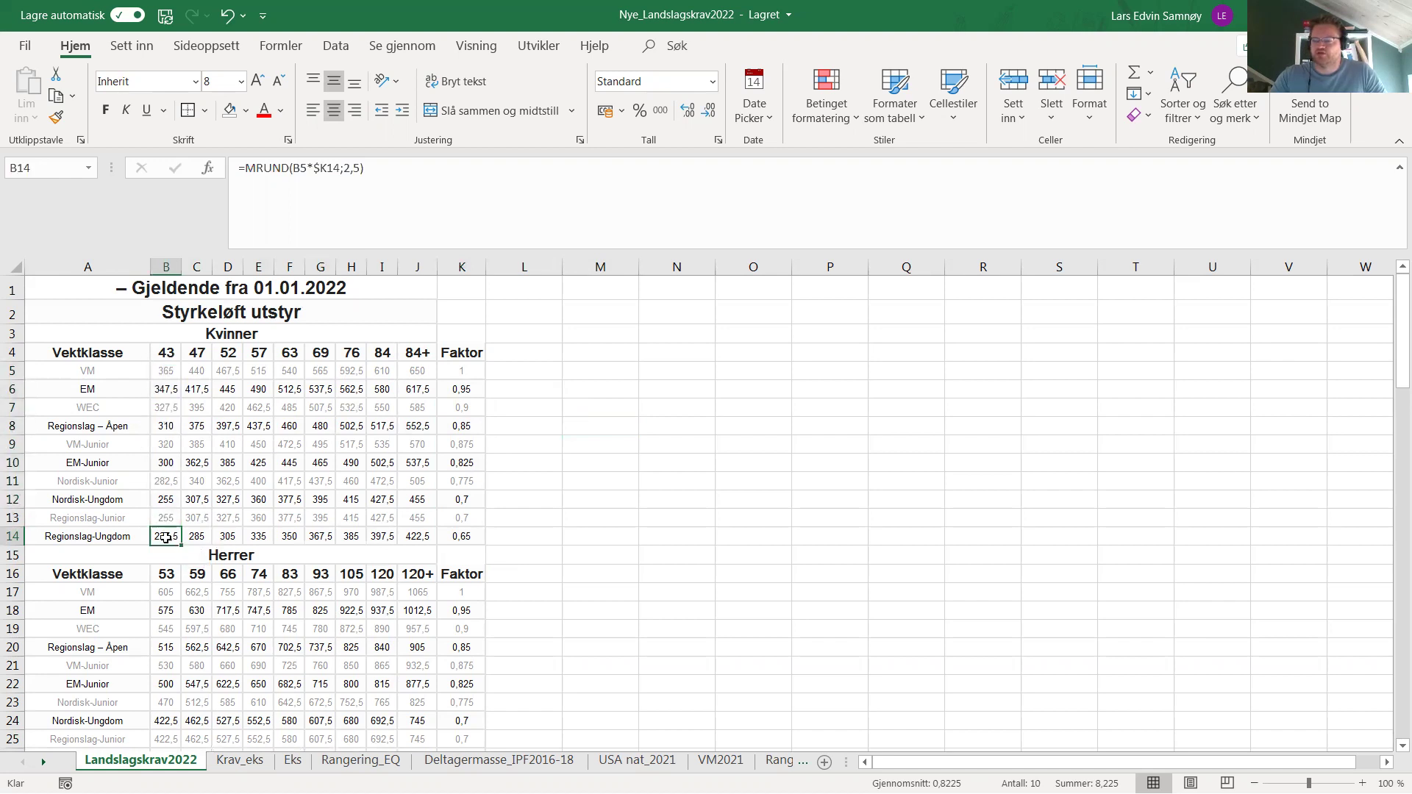
left_click(198, 538)
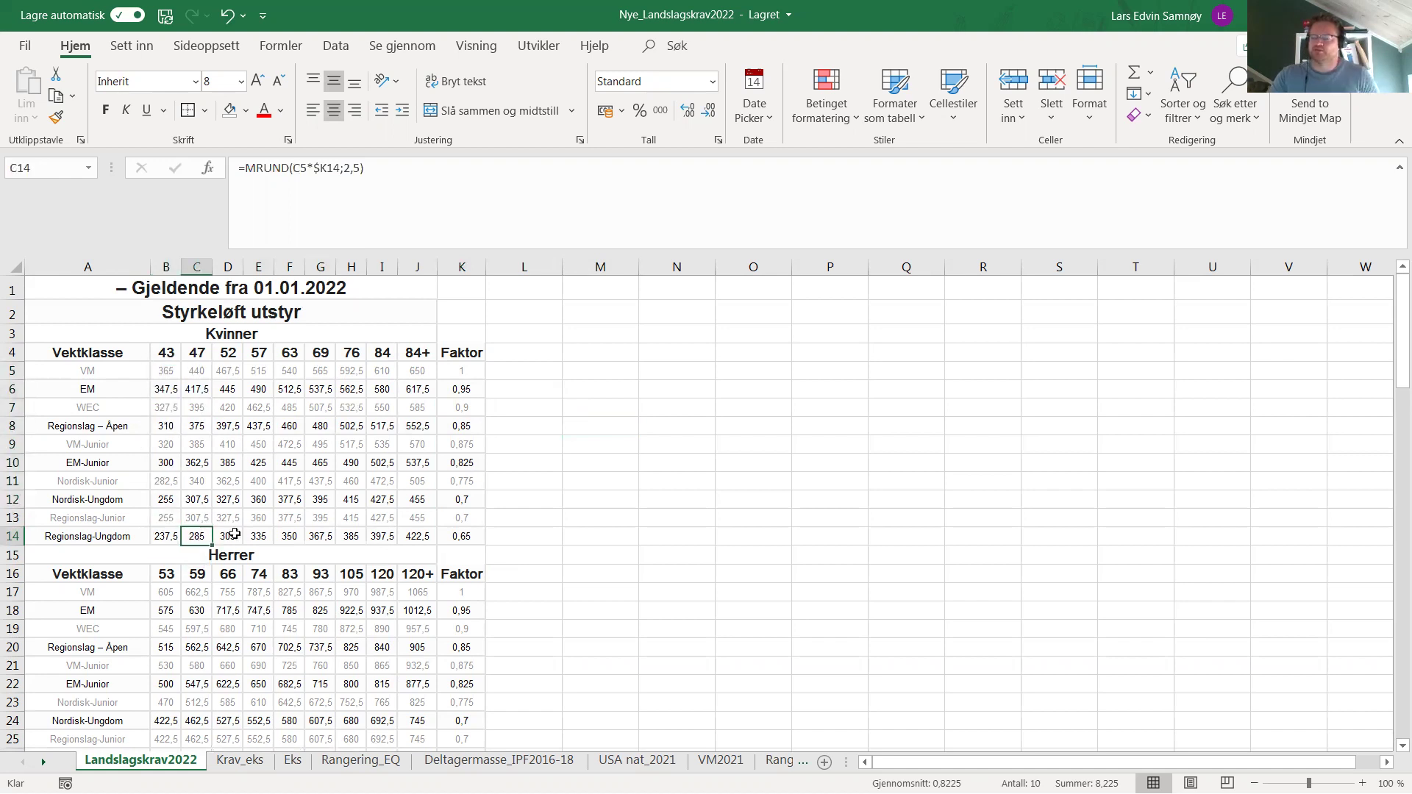
left_click(196, 536)
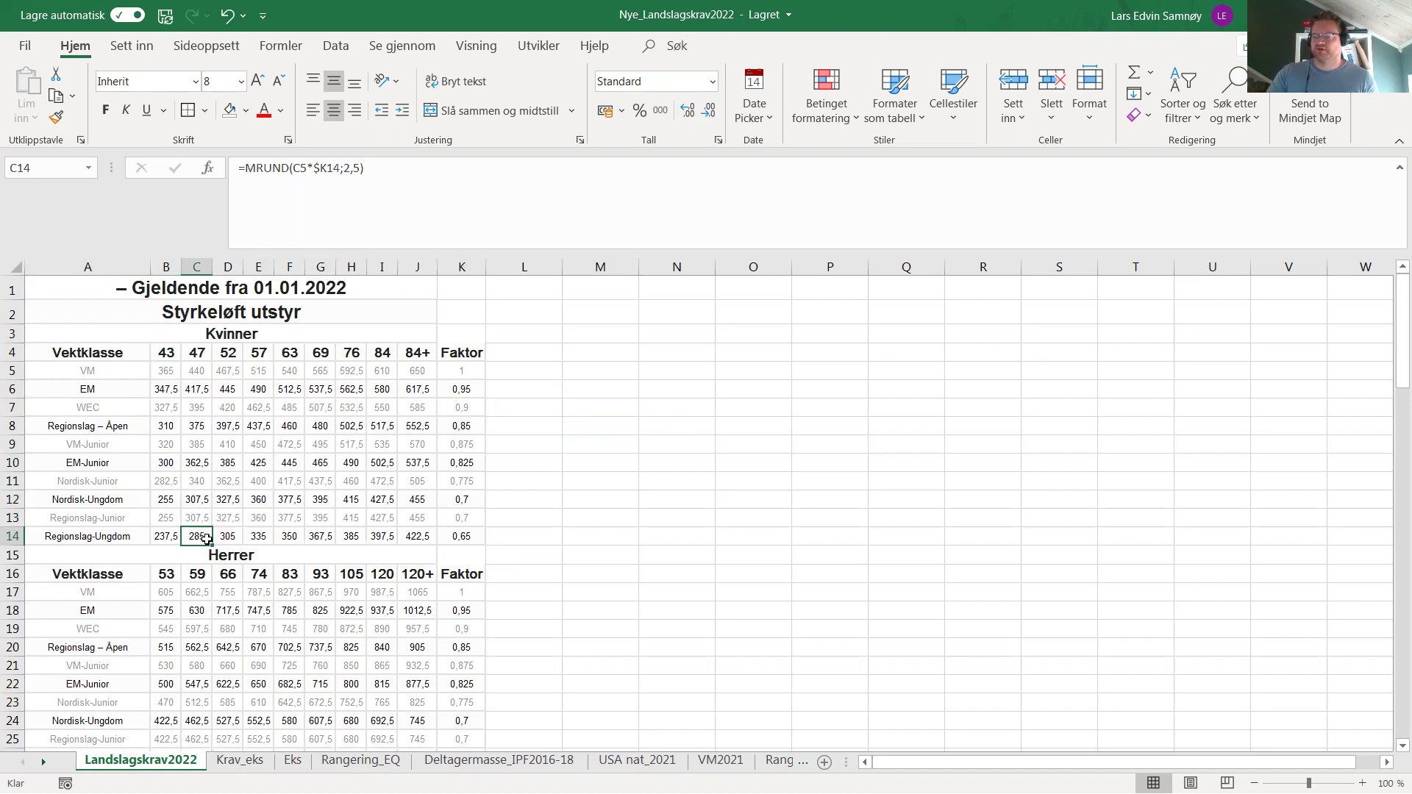
left_click(235, 537)
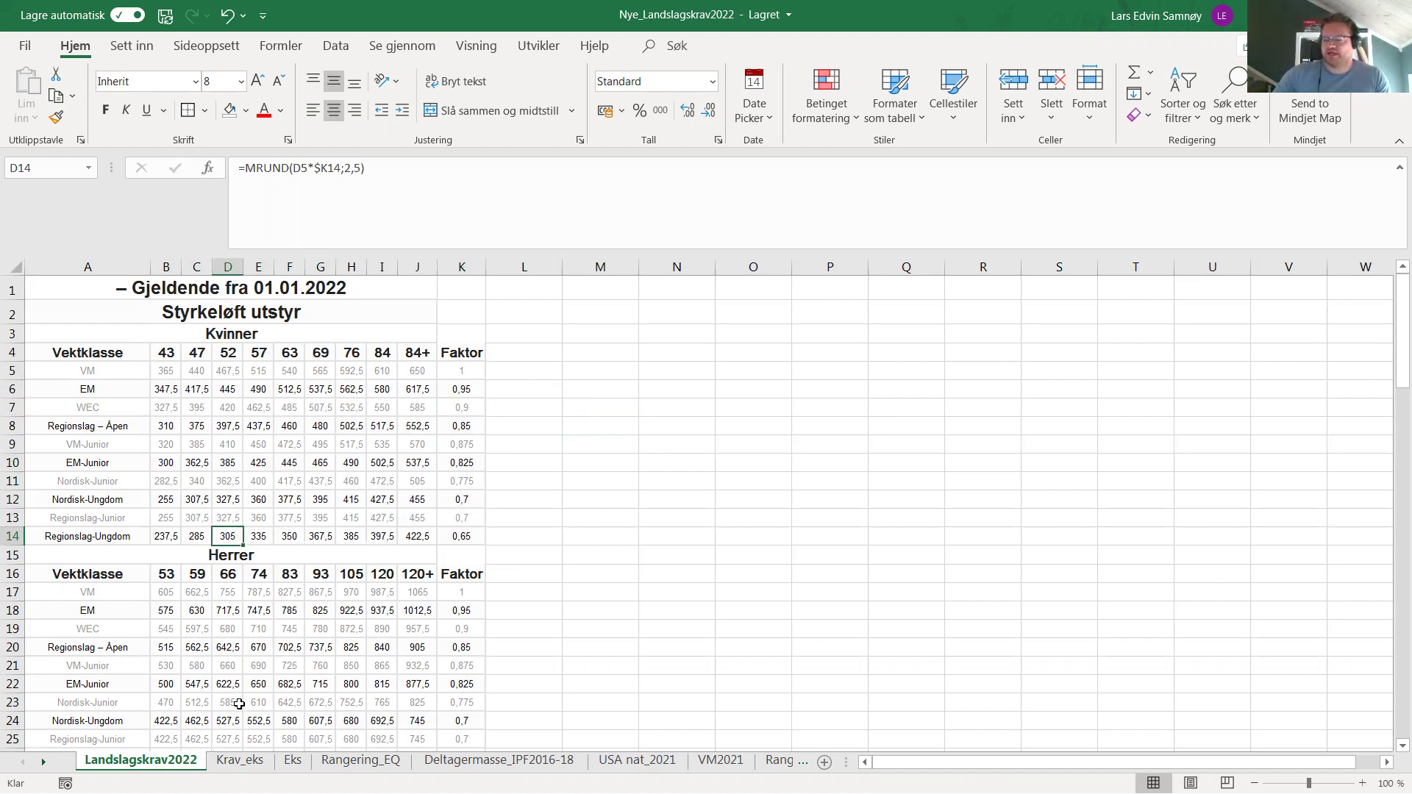
- View the Krav_eks sheet and compare example lifters A to C in rows 37 to 39 of the Eks sheet
left_click(258, 763)
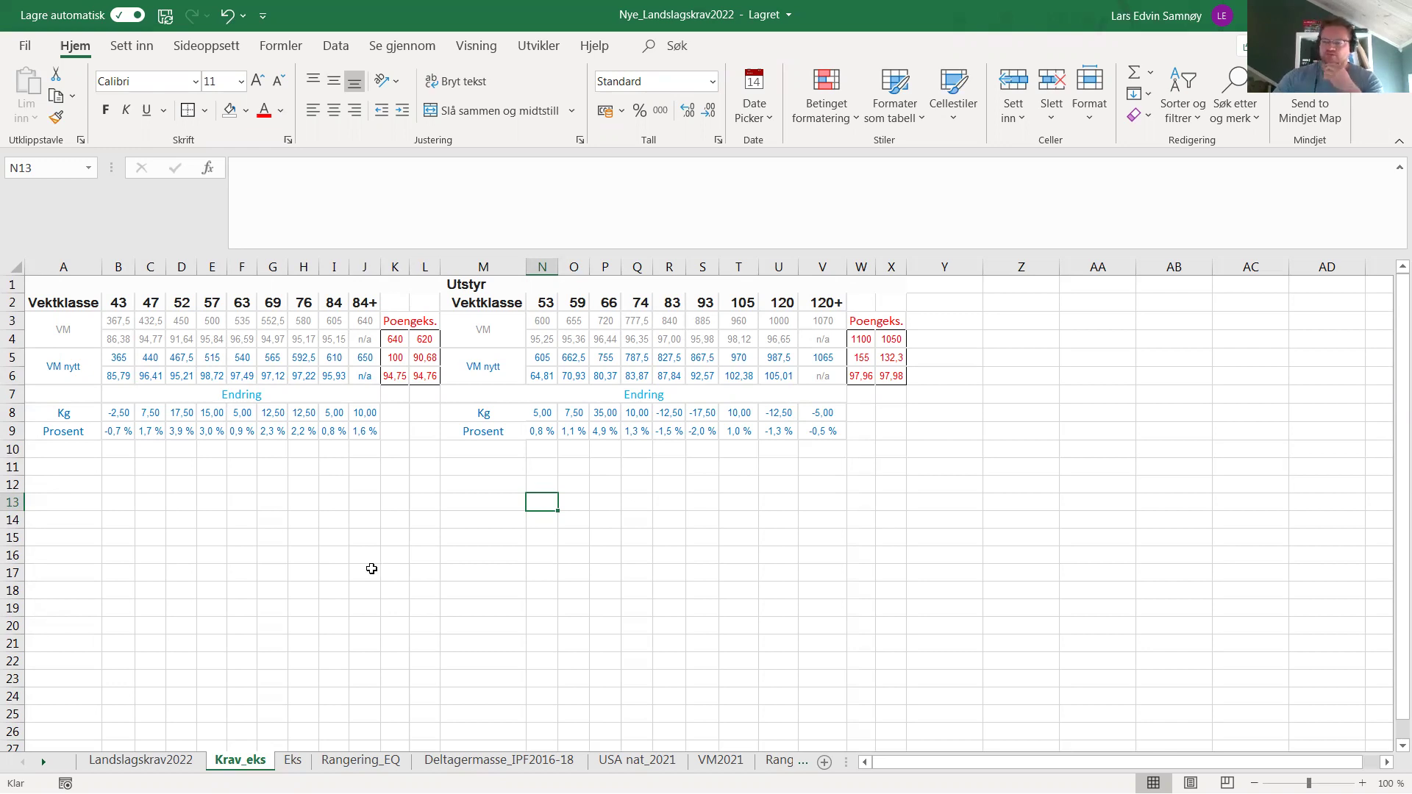
left_click(339, 584)
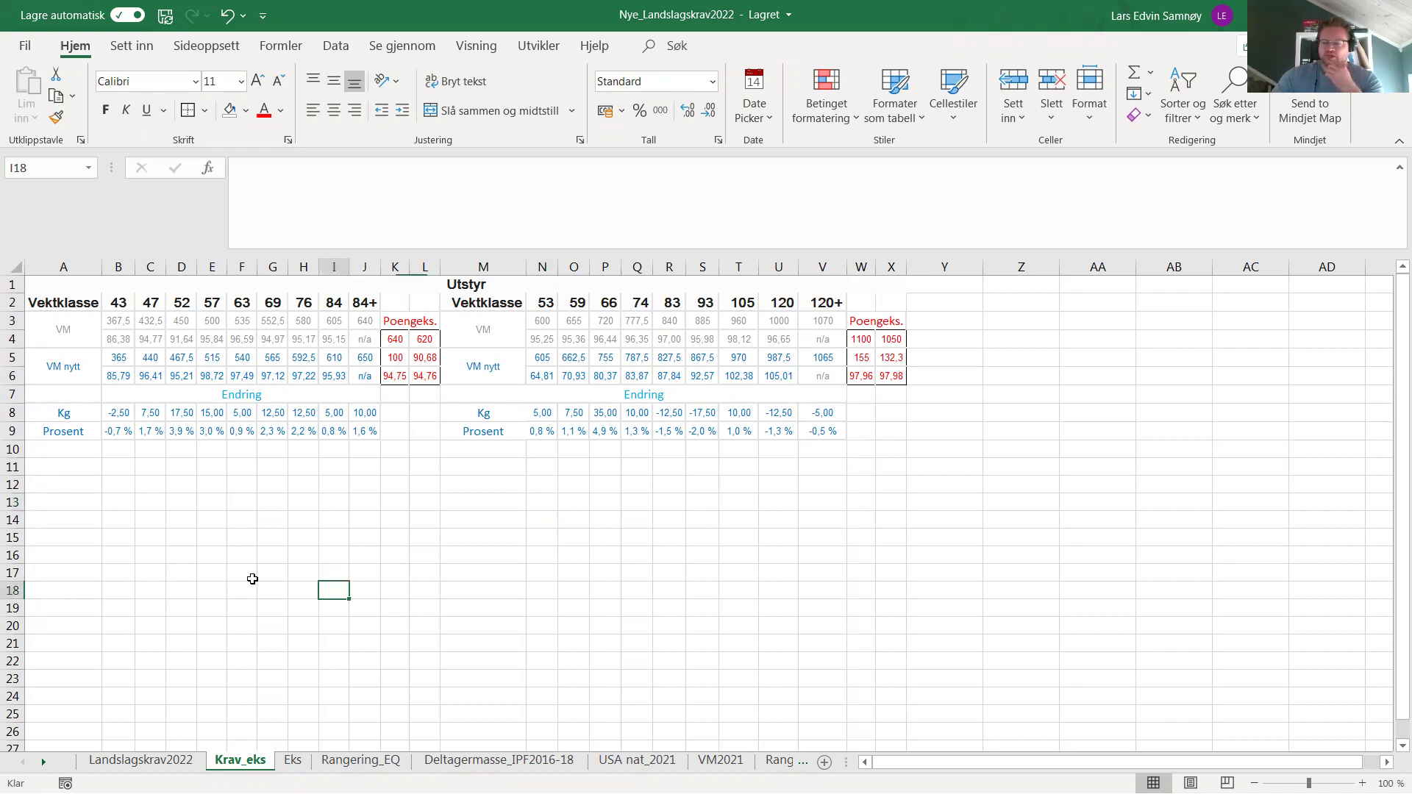
left_click(294, 762)
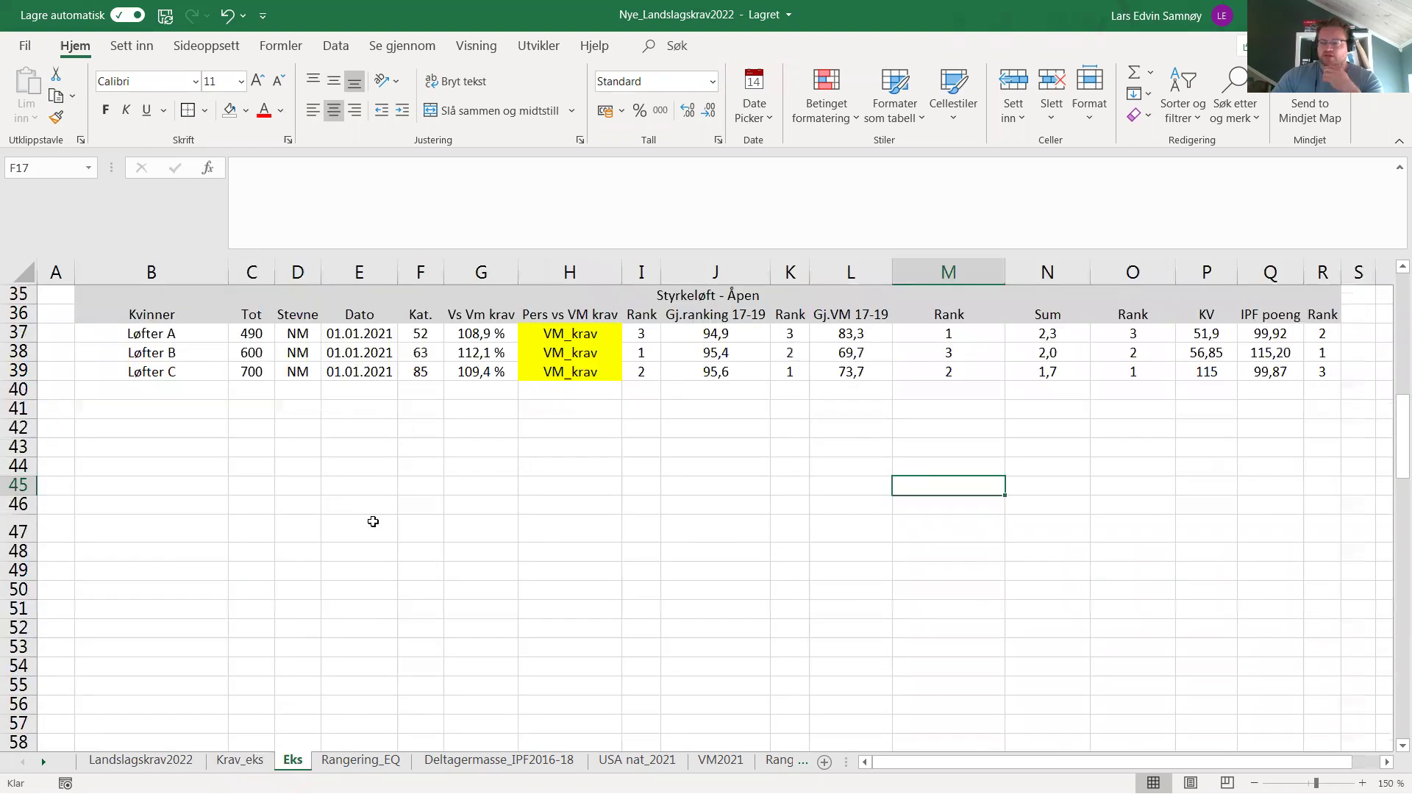
left_click_drag(154, 371, 1321, 373)
left_click(420, 428)
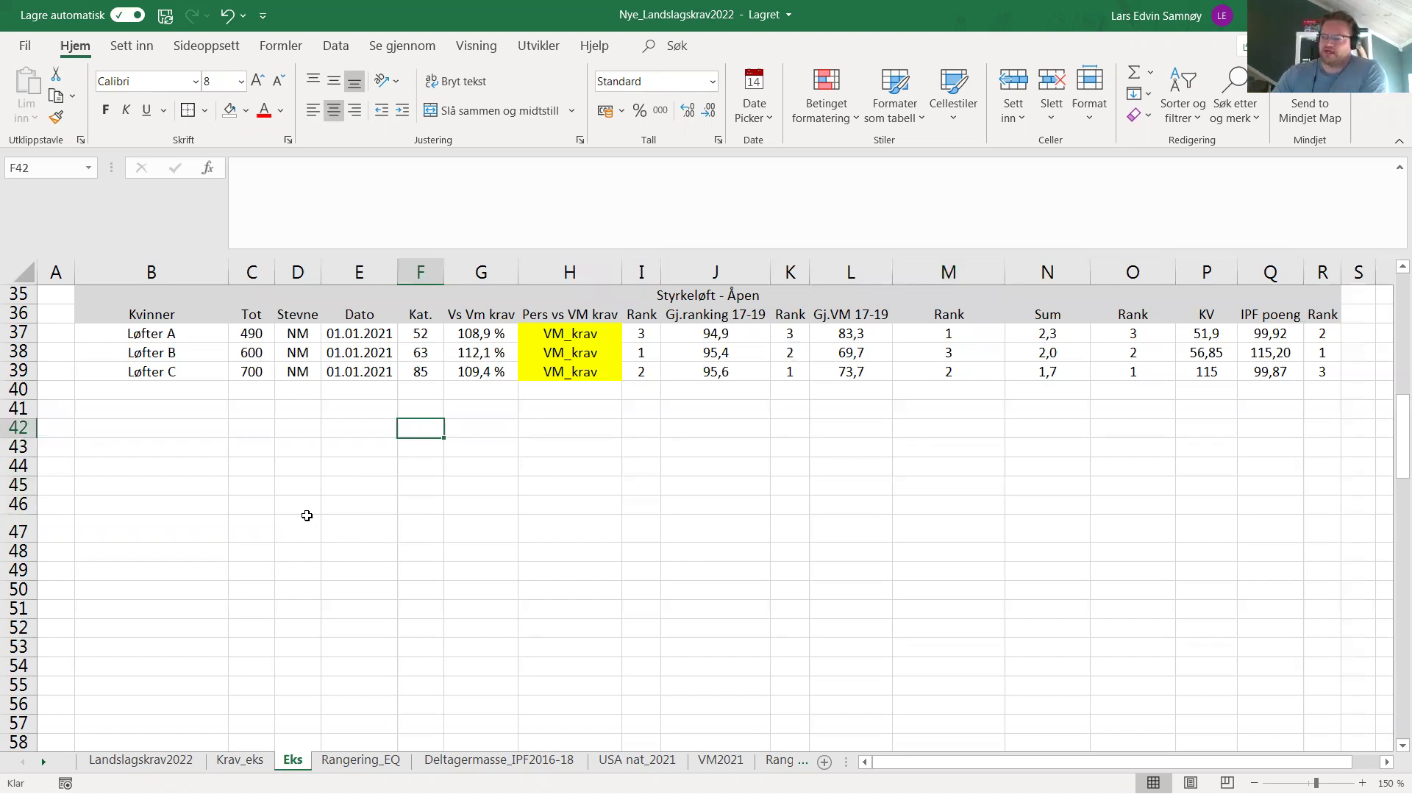
left_click(329, 553)
left_click(233, 490)
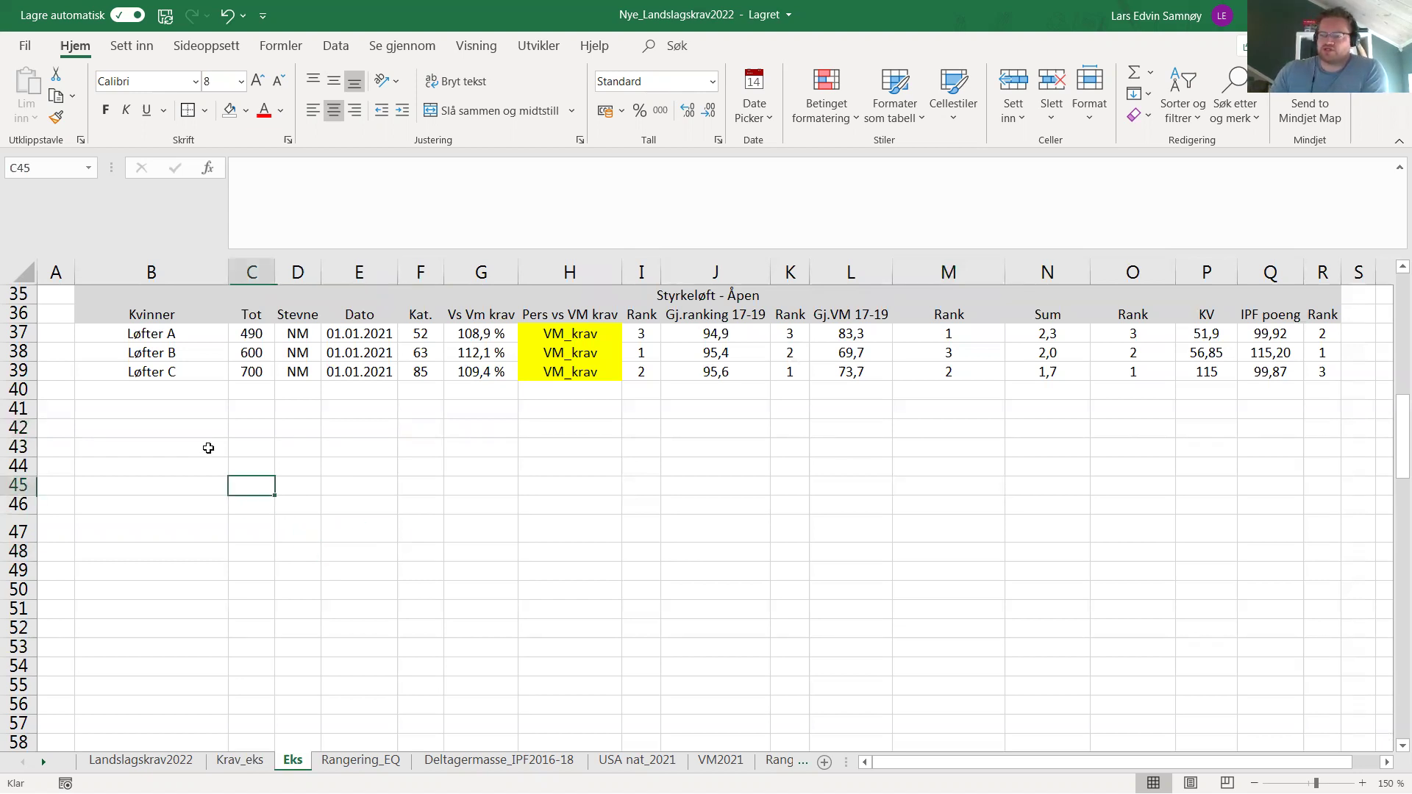
left_click_drag(195, 341, 189, 371)
left_click(685, 539)
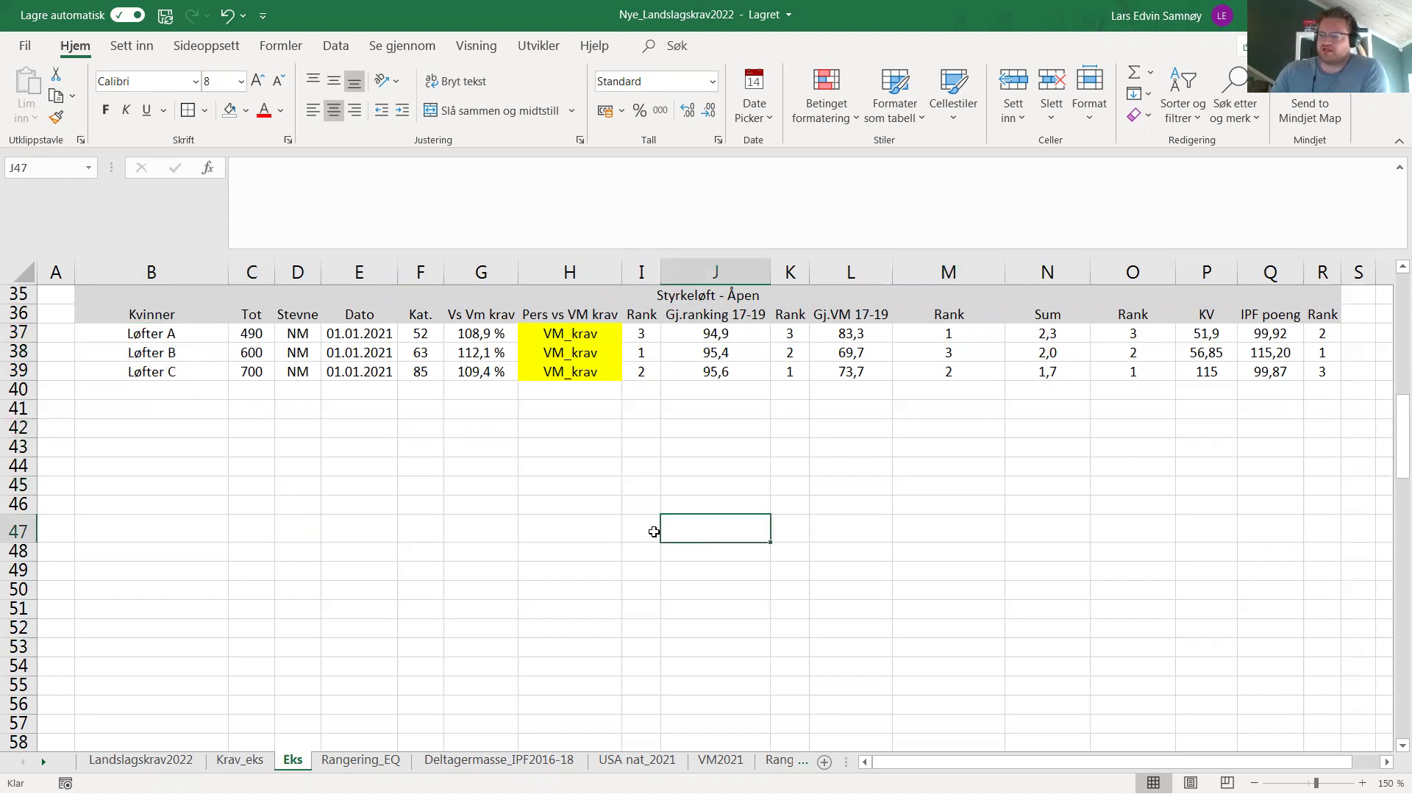
left_click(192, 333)
mouse_move(192, 333)
left_mouse_down()
mouse_move(192, 363)
mouse_move(192, 342)
left_mouse_up()
left_click(824, 629)
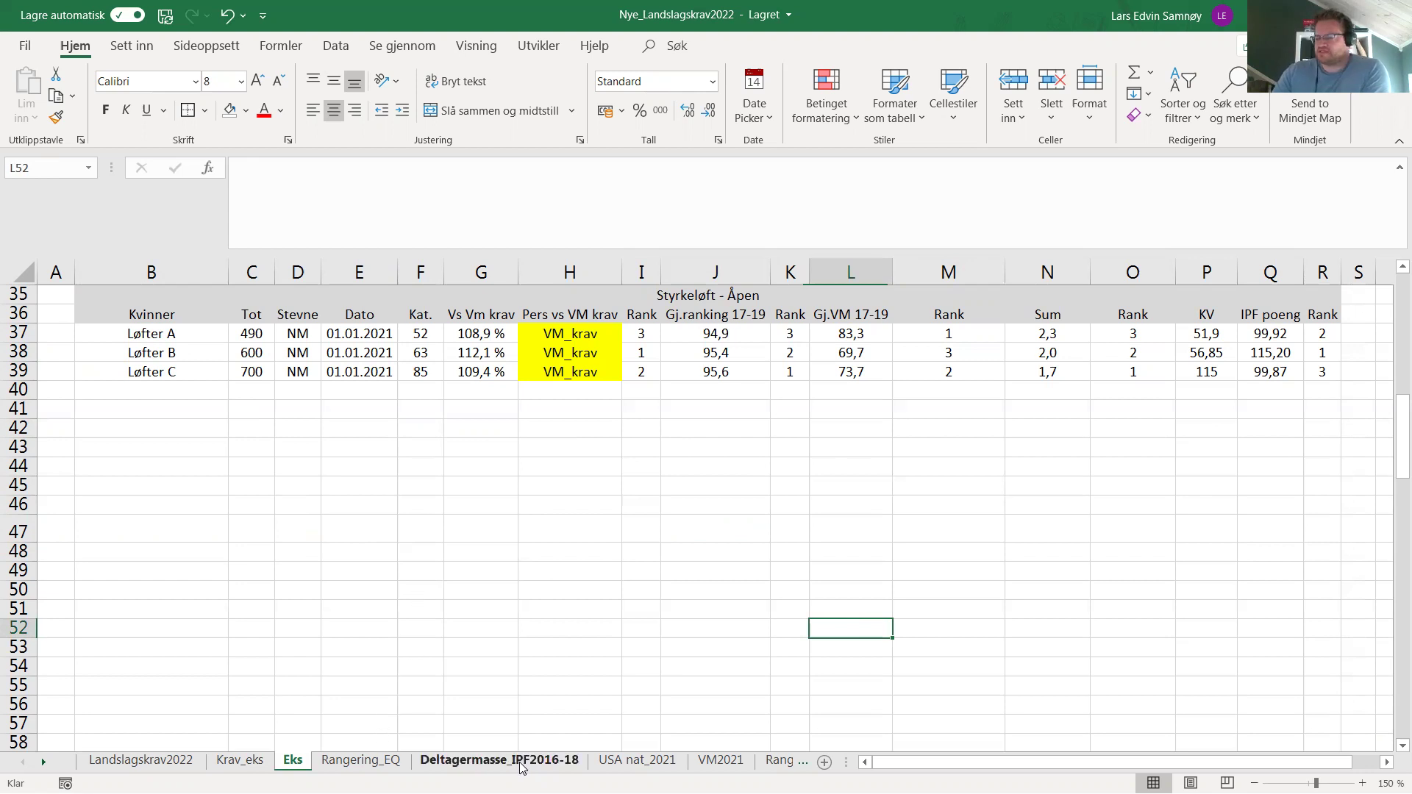
- Go back to the Landslagskrav2022 sheet and check the Kvinner Regionslag-Ungdom requirements and factor in row 14
left_click(141, 760)
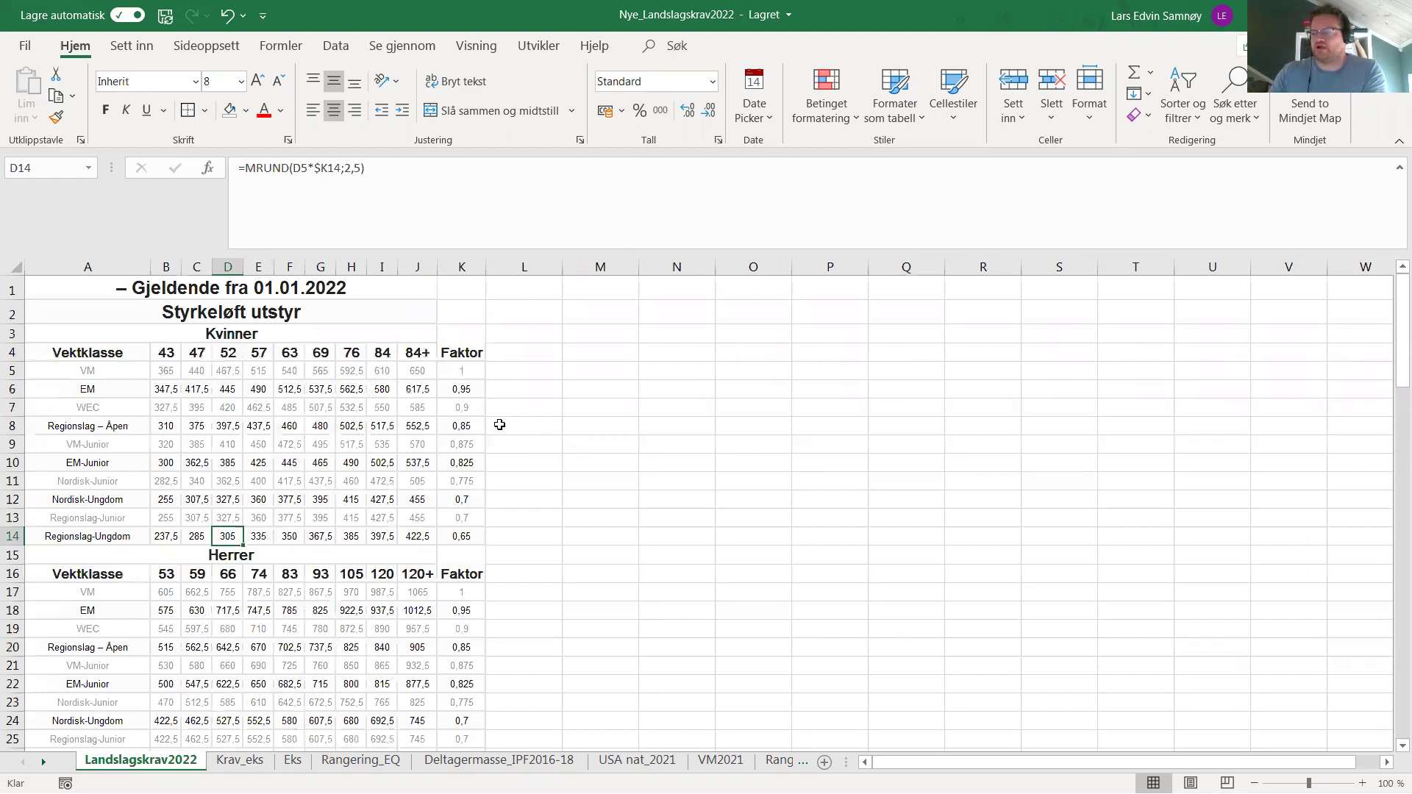
left_click(93, 469)
left_click(99, 551)
left_click(138, 539)
left_click_drag(138, 541, 459, 537)
left_click(627, 464)
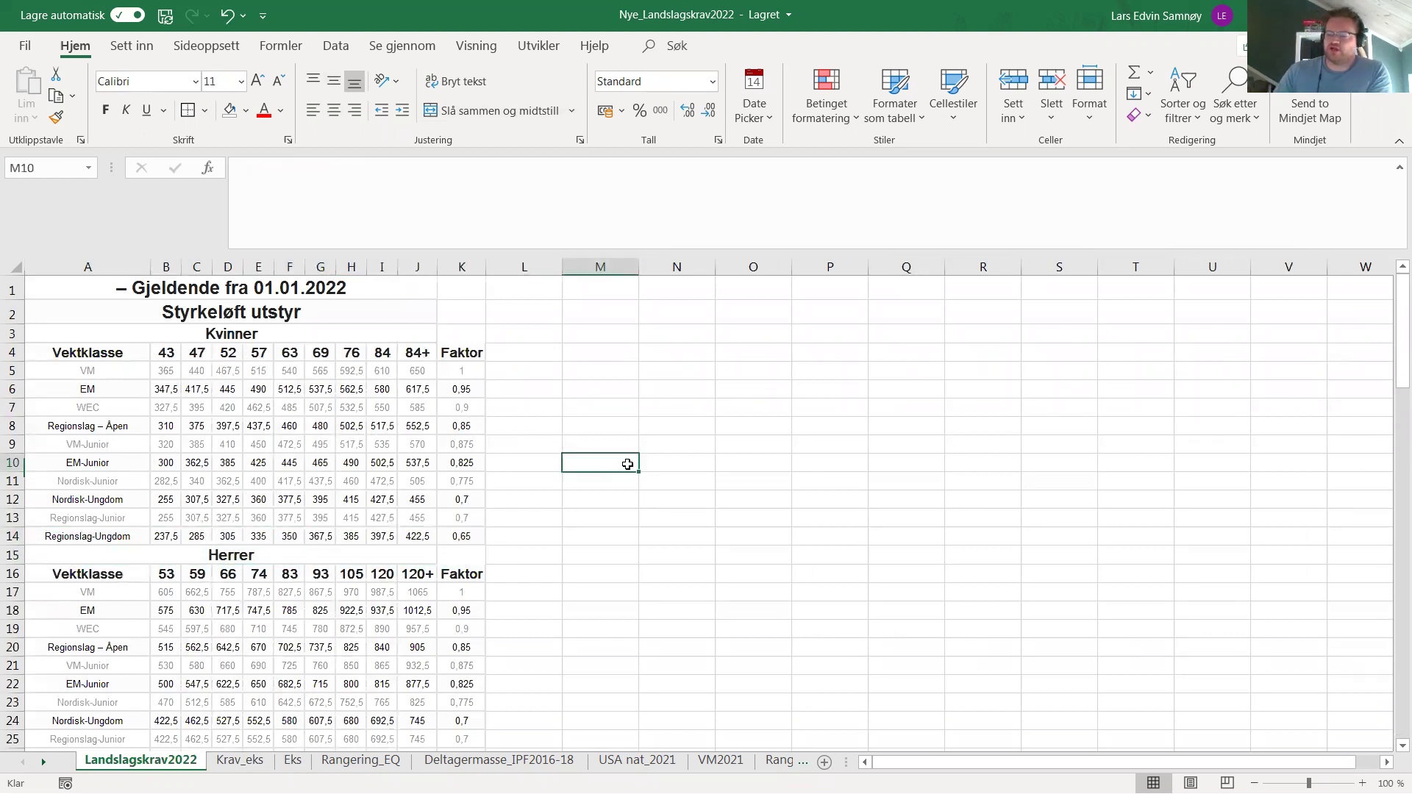